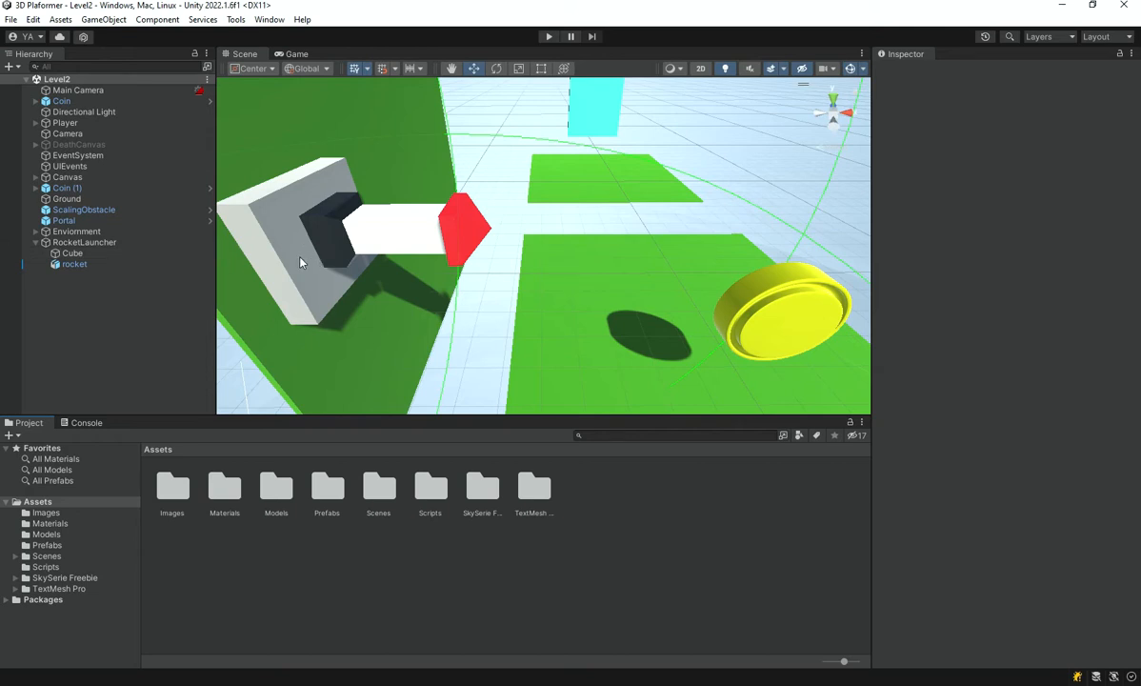
- Set the rocket object's Speed to 8 in its Rocket script component
{"action": "left_click", "coordinate": [119, 265]}
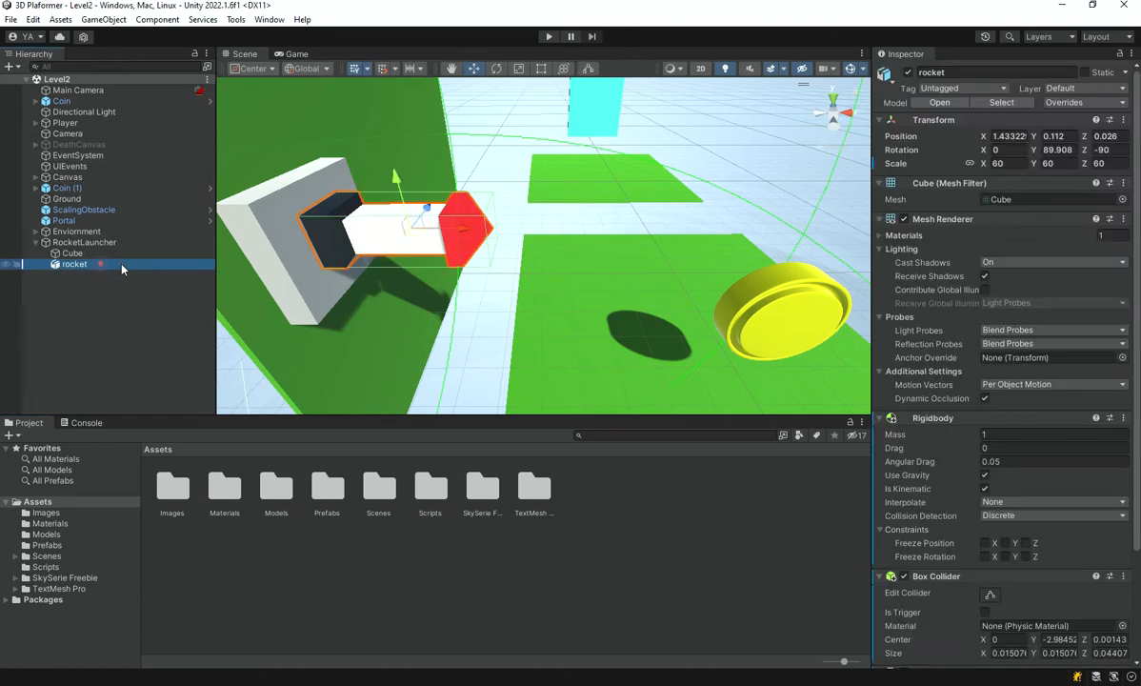
{"action": "scroll", "coordinate": [1110, 315], "scroll_direction": "down", "scroll_amount": 4}
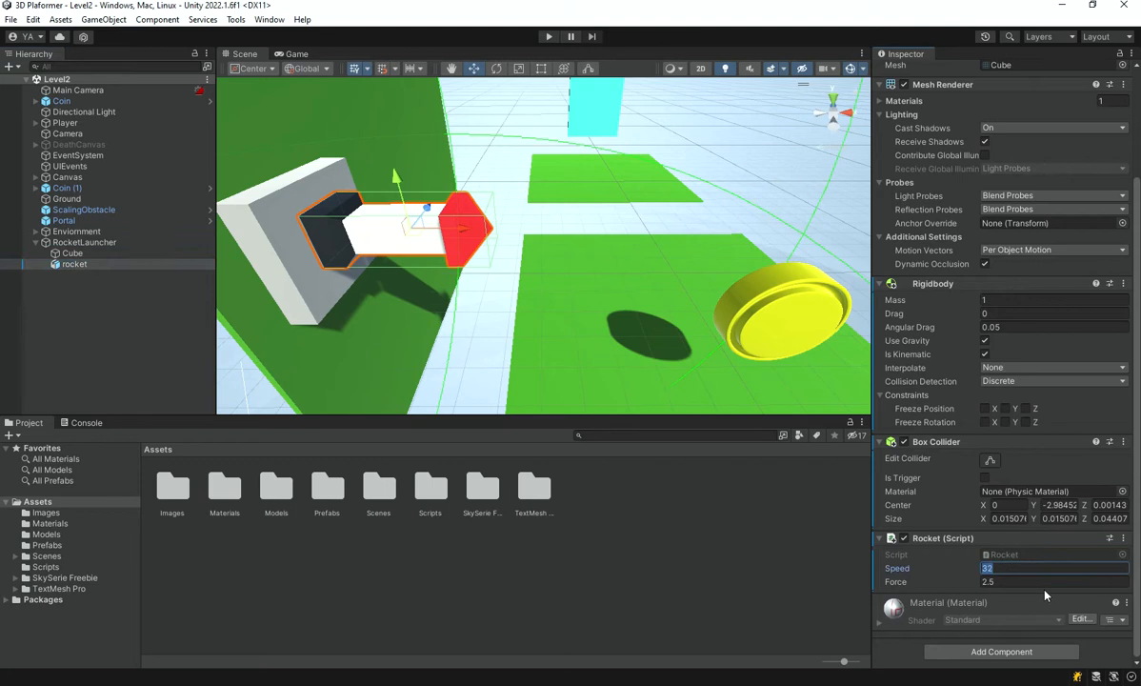
{"action": "type", "text": "8"}
{"action": "right_click_drag", "start_coordinate": [459, 235], "coordinate": [491, 313]}
{"action": "scroll", "coordinate": [492, 313], "scroll_direction": "down", "scroll_amount": 3}
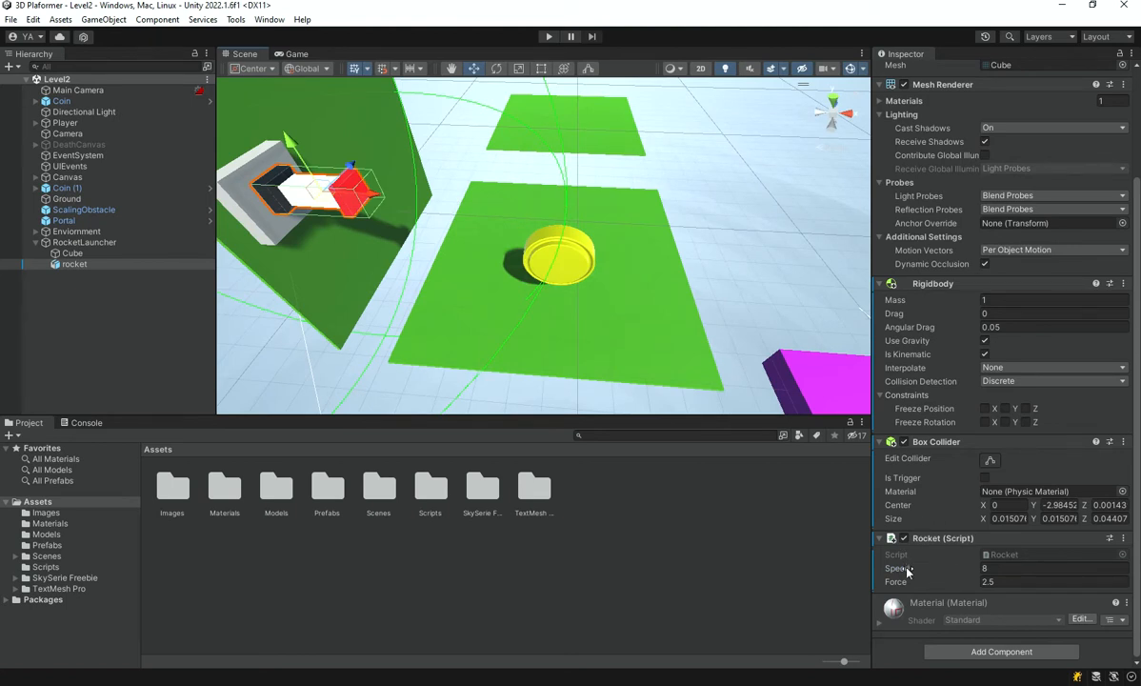
- Open the Rocket script in Visual Studio Code, review its movement and collision code, and return to Unity
{"action": "left_click", "coordinate": [1064, 556]}
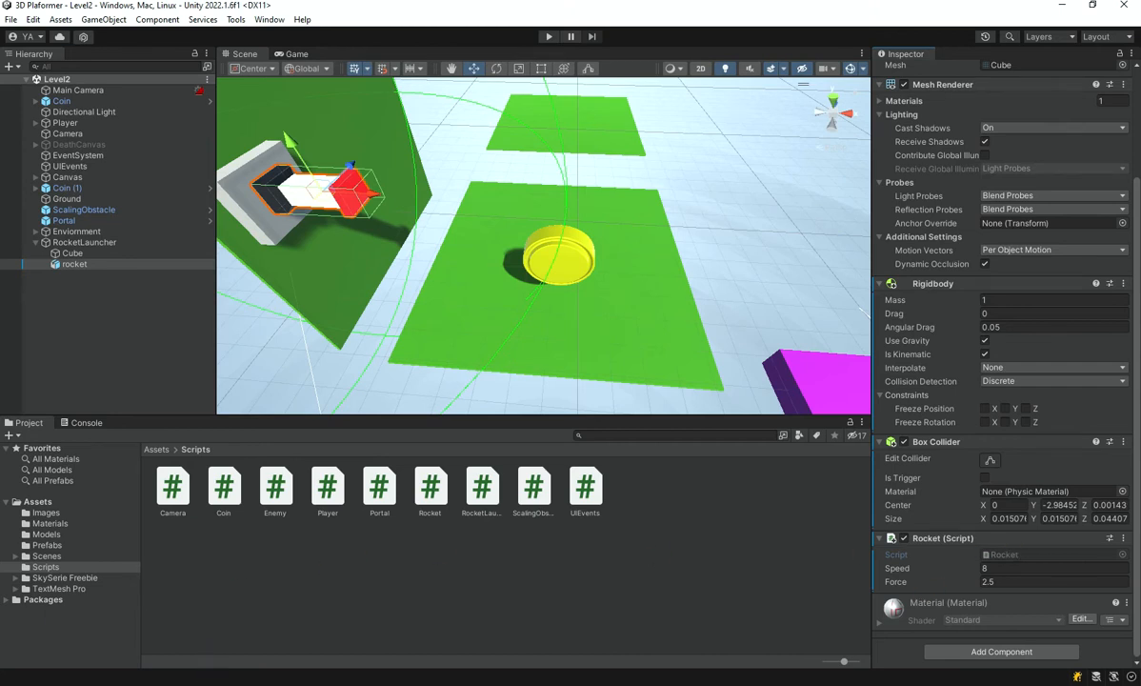
{"action": "scroll", "coordinate": [365, 351], "scroll_direction": "down", "scroll_amount": 4}
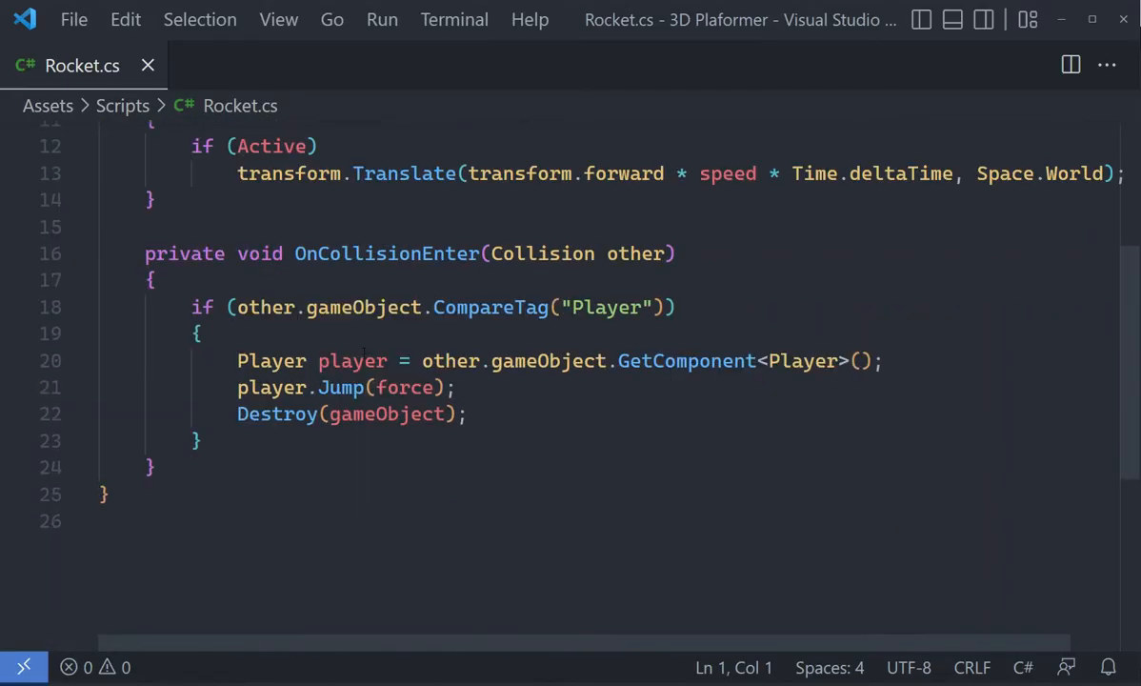
{"action": "scroll", "coordinate": [365, 350], "scroll_direction": "up", "scroll_amount": 3}
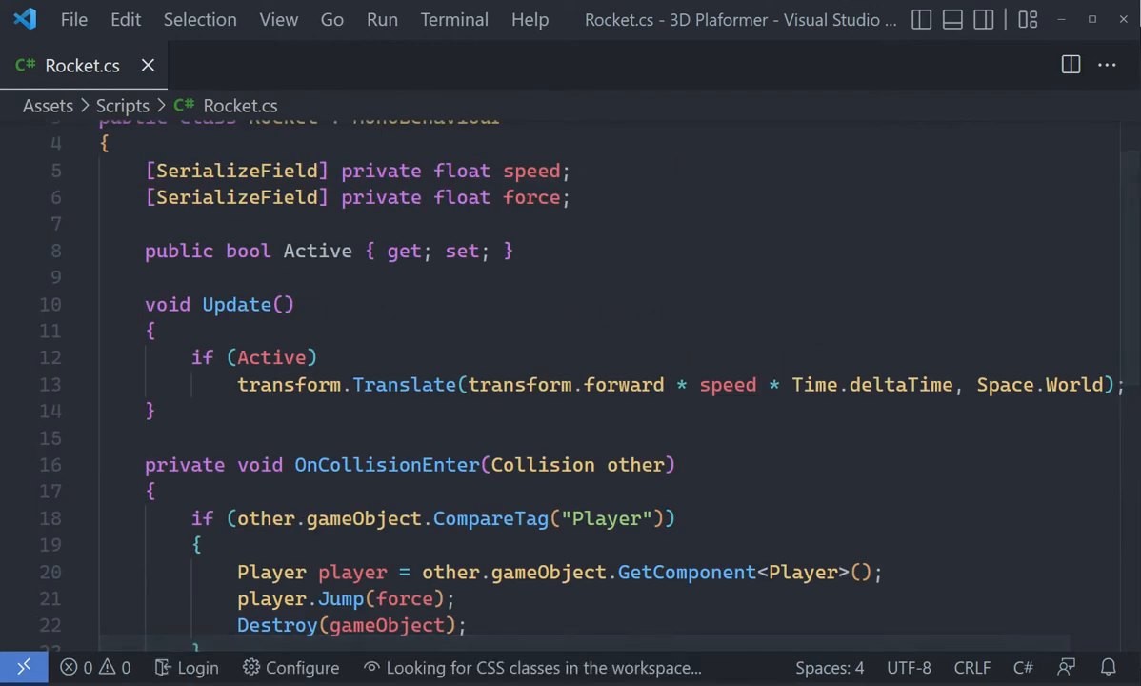
{"action": "mouse_move", "coordinate": [555, 681]}
{"action": "left_click", "coordinate": [555, 631]}
- Set the RocketLauncher's Range to 24 in its Rocket Launcher script component
{"action": "left_click", "coordinate": [61, 243]}
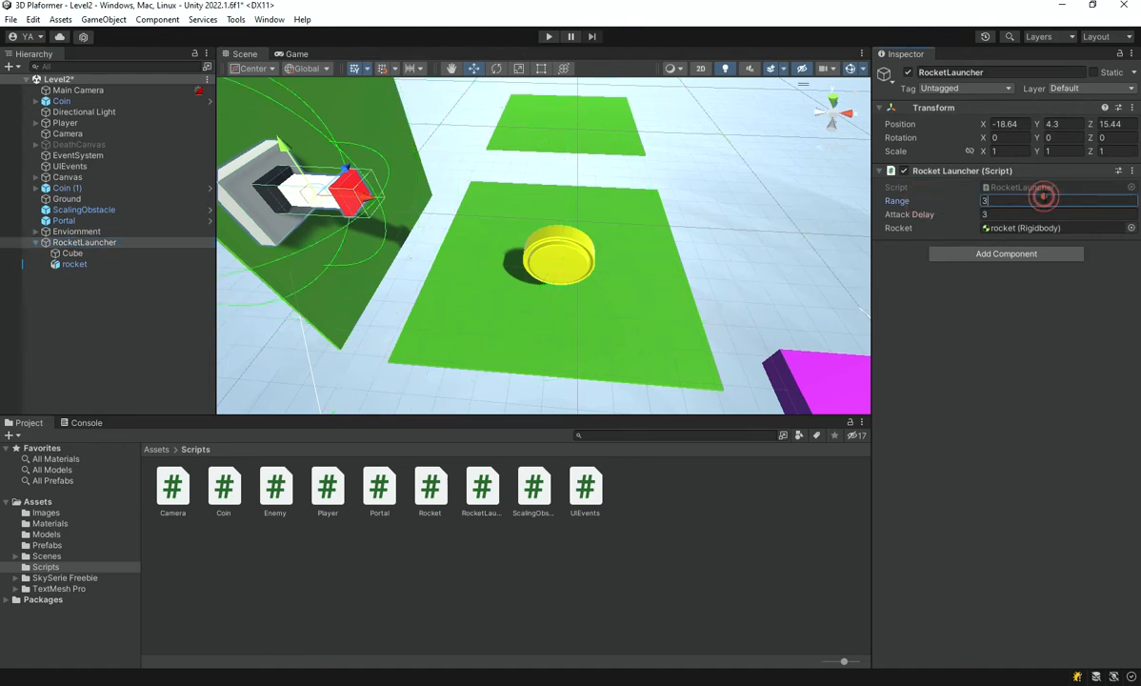
{"action": "right_click_drag", "start_coordinate": [648, 210], "coordinate": [614, 152]}
{"action": "key", "text": "s"}
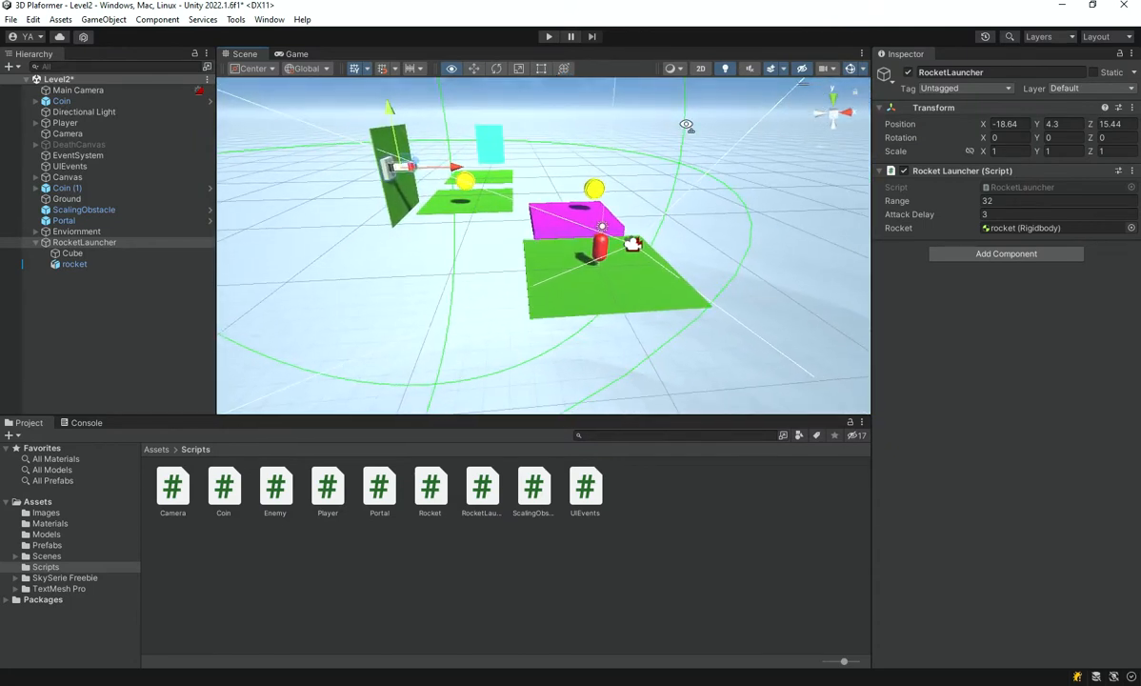
{"action": "type", "text": "24"}
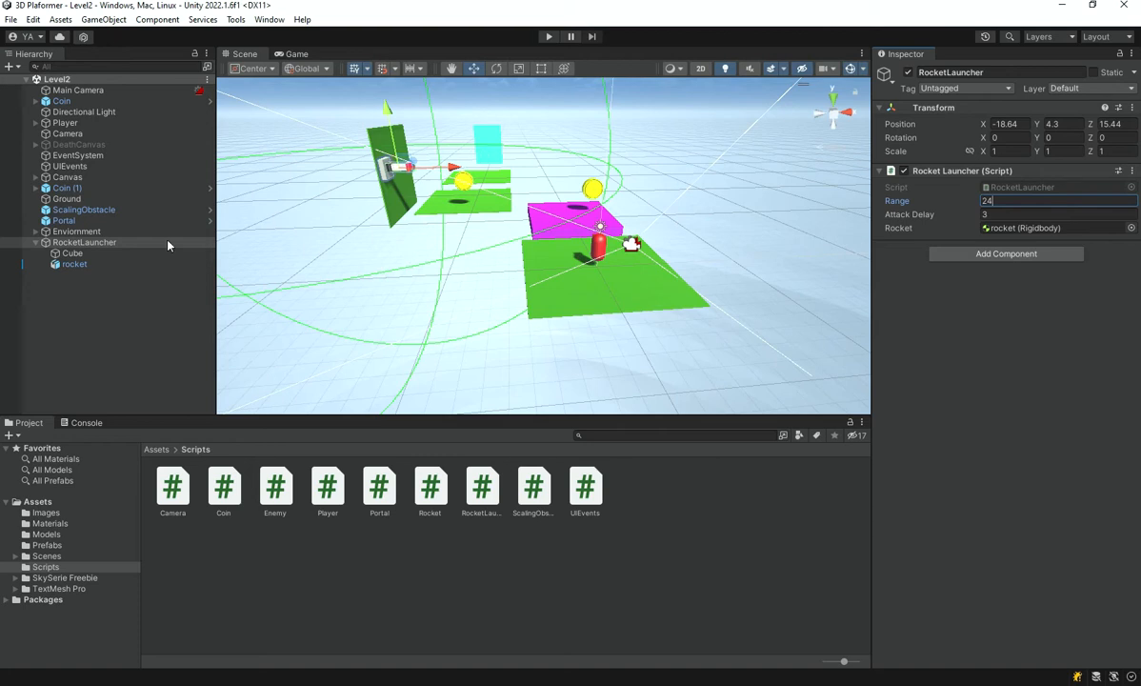
{"action": "left_click", "coordinate": [93, 316]}
- Open the Prefabs folder in the project assets
{"action": "right_click_drag", "start_coordinate": [493, 203], "coordinate": [705, 94]}
{"action": "key", "text": "w"}
{"action": "right_click_drag", "start_coordinate": [492, 190], "coordinate": [256, 217]}
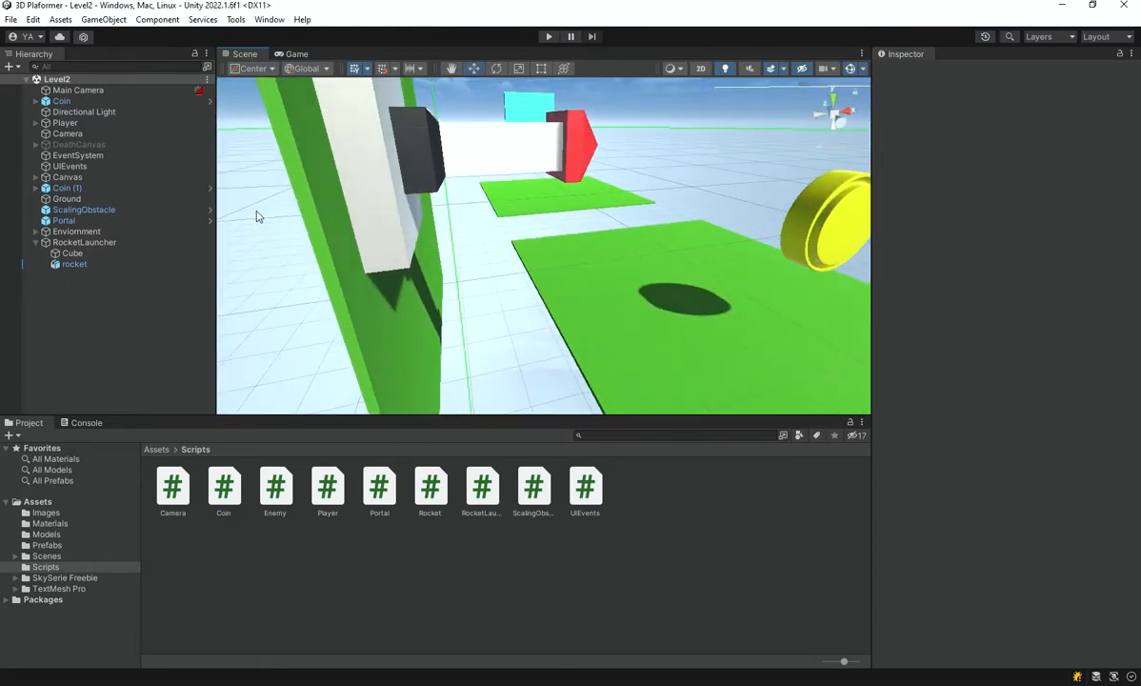
{"action": "left_click", "coordinate": [156, 449]}
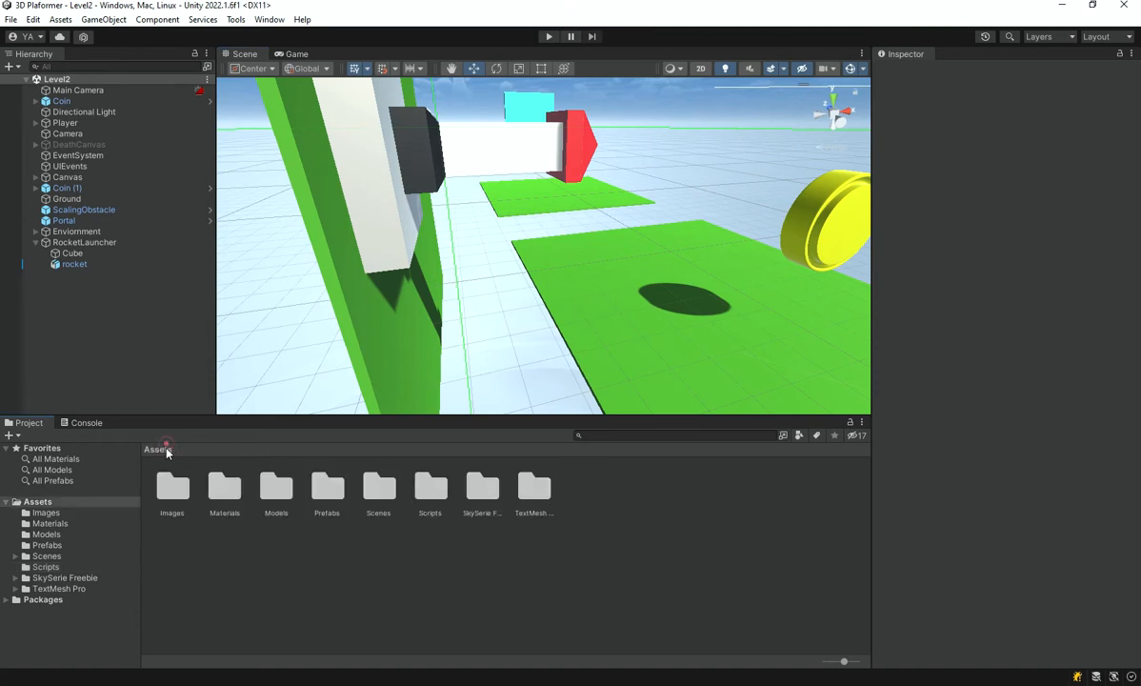
{"action": "double_click", "coordinate": [327, 485]}
{"action": "right_click", "coordinate": [351, 503]}
{"action": "mouse_move", "coordinate": [436, 155]}
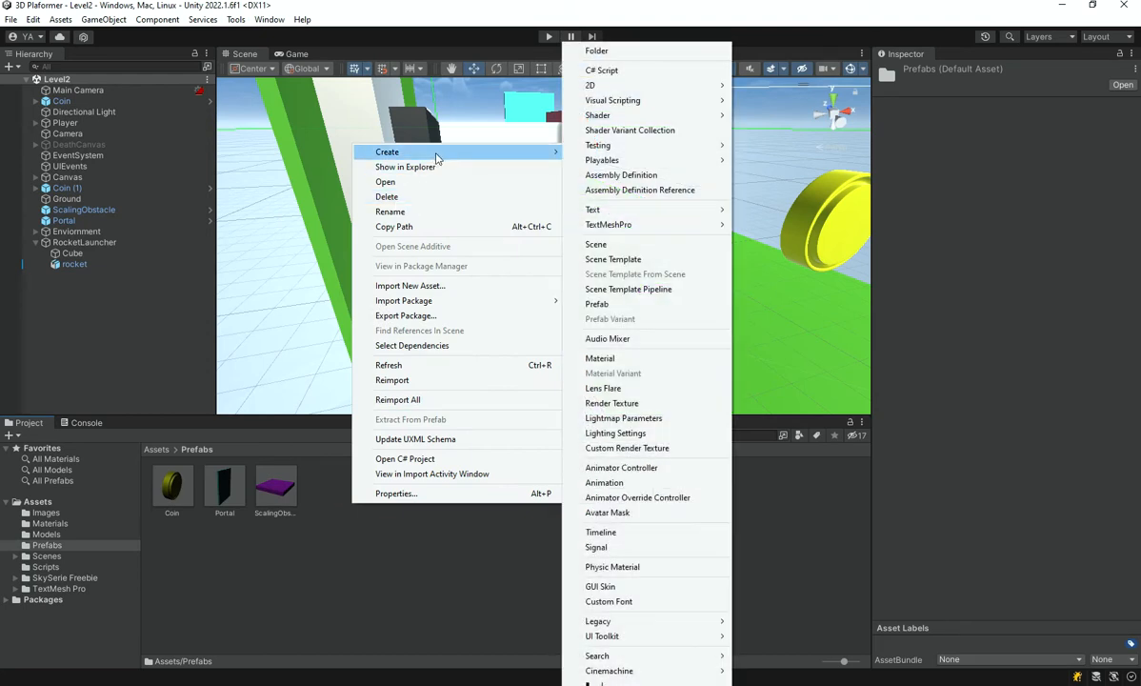
{"action": "left_click", "coordinate": [23, 301]}
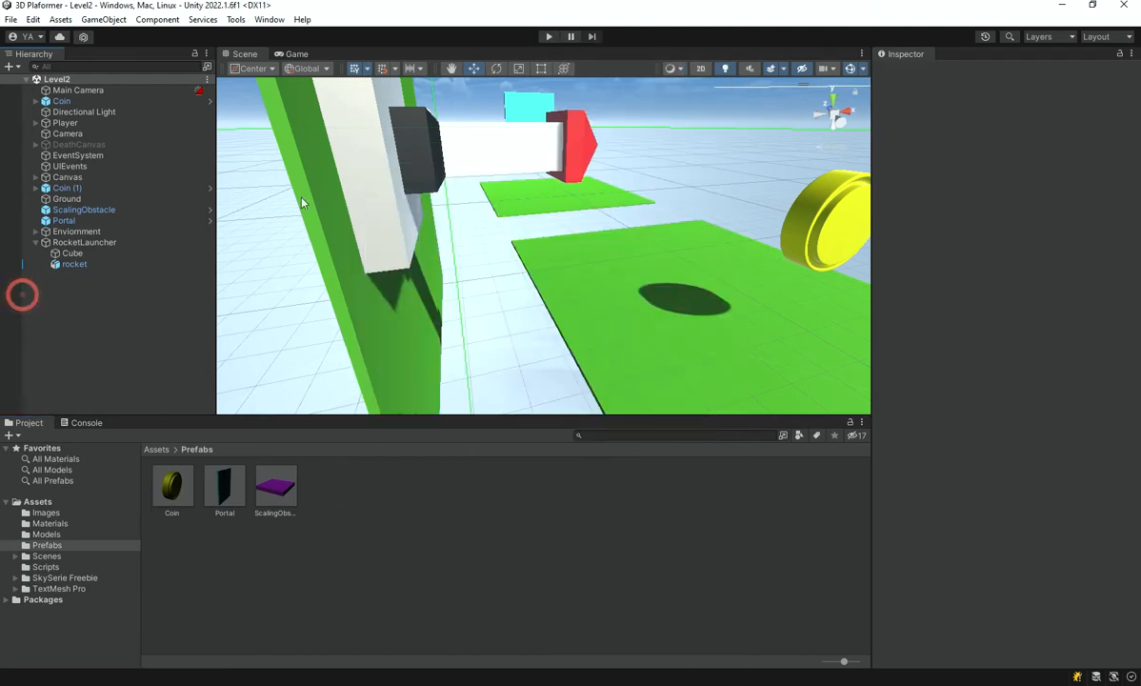
- Add a Particle System named RocketTrail to the Level2 scene and save the scene
{"action": "right_click", "coordinate": [25, 303]}
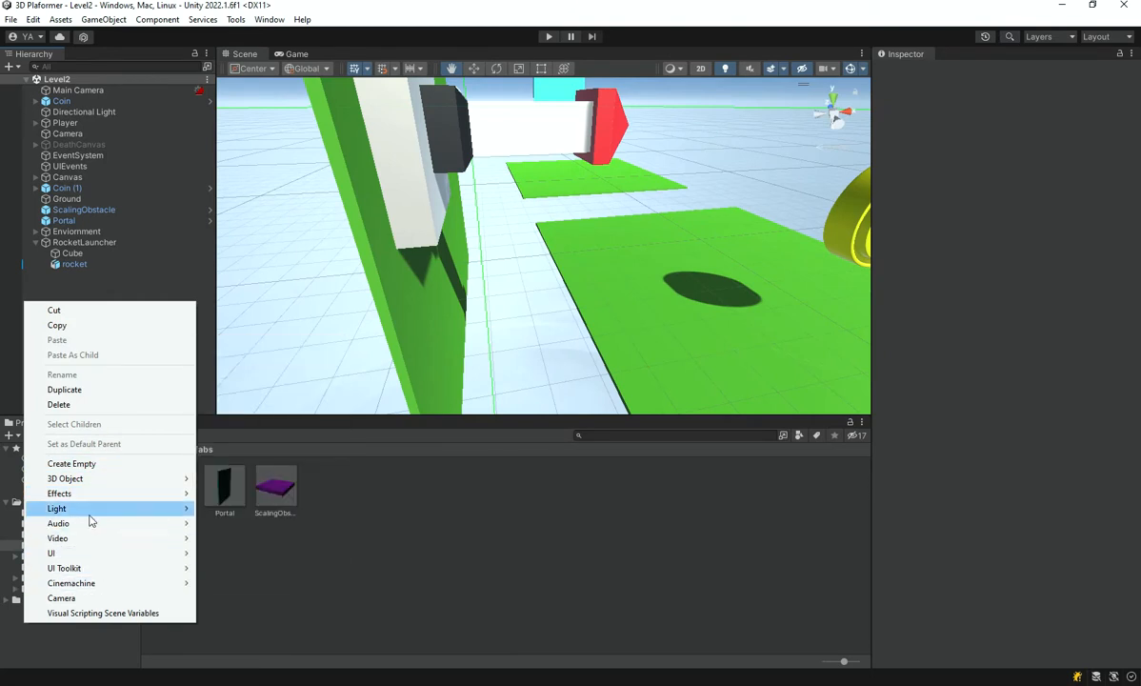
{"action": "mouse_move", "coordinate": [101, 495]}
{"action": "left_click", "coordinate": [244, 494]}
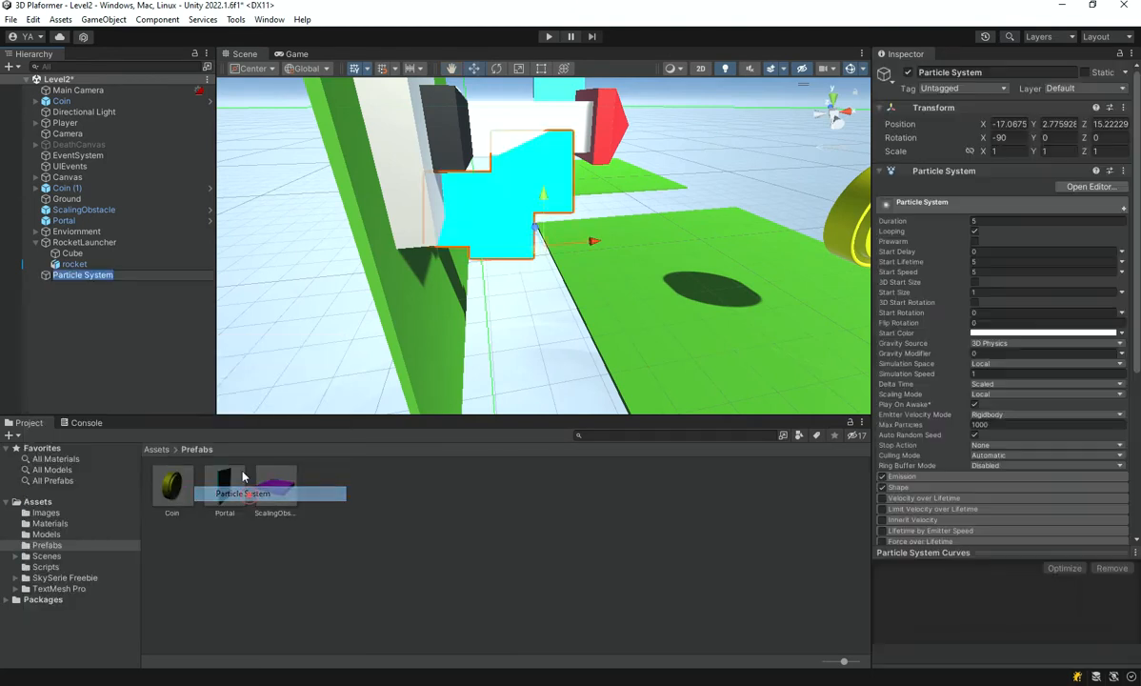
{"action": "type", "text": "rOCK"}
{"action": "key", "text": "BackSpace"}
{"action": "key", "text": "BackSpace"}
{"action": "key", "text": "BackSpace"}
{"action": "key", "text": "BackSpace"}
{"action": "type", "text": "RocketTrail"}
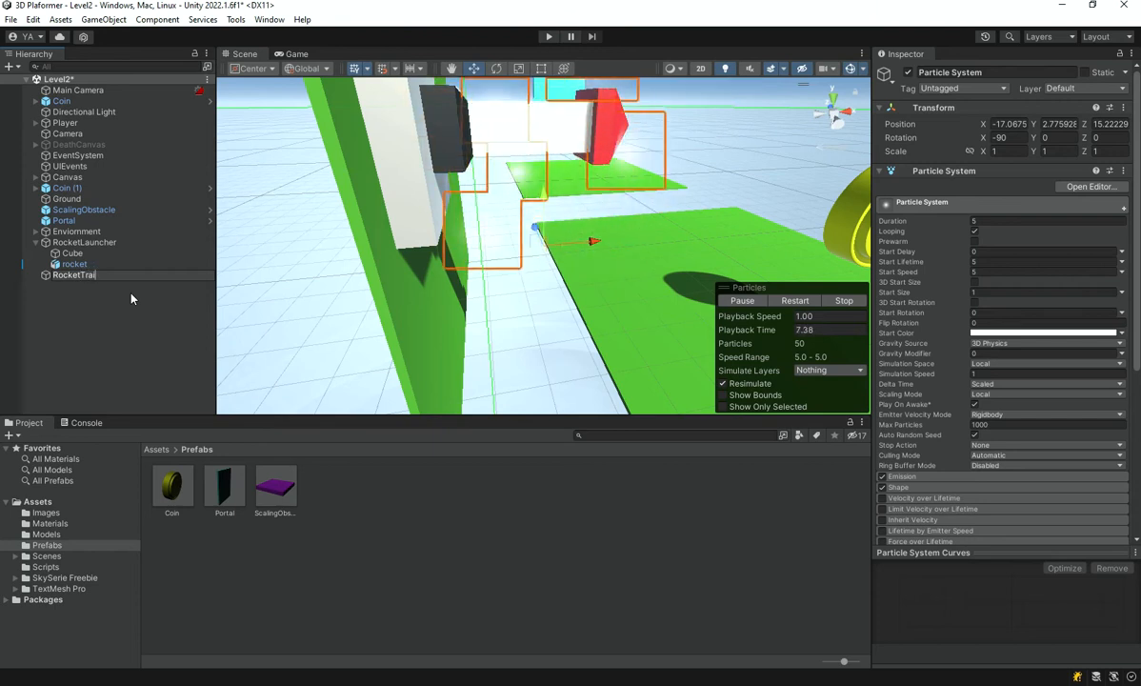
{"action": "key", "text": "Return"}
{"action": "key", "text": "ctrl+s"}
- Make RocketTrail a prefab in the Prefabs folder and delete its instance from the scene
{"action": "left_click_drag", "start_coordinate": [153, 275], "coordinate": [386, 526]}
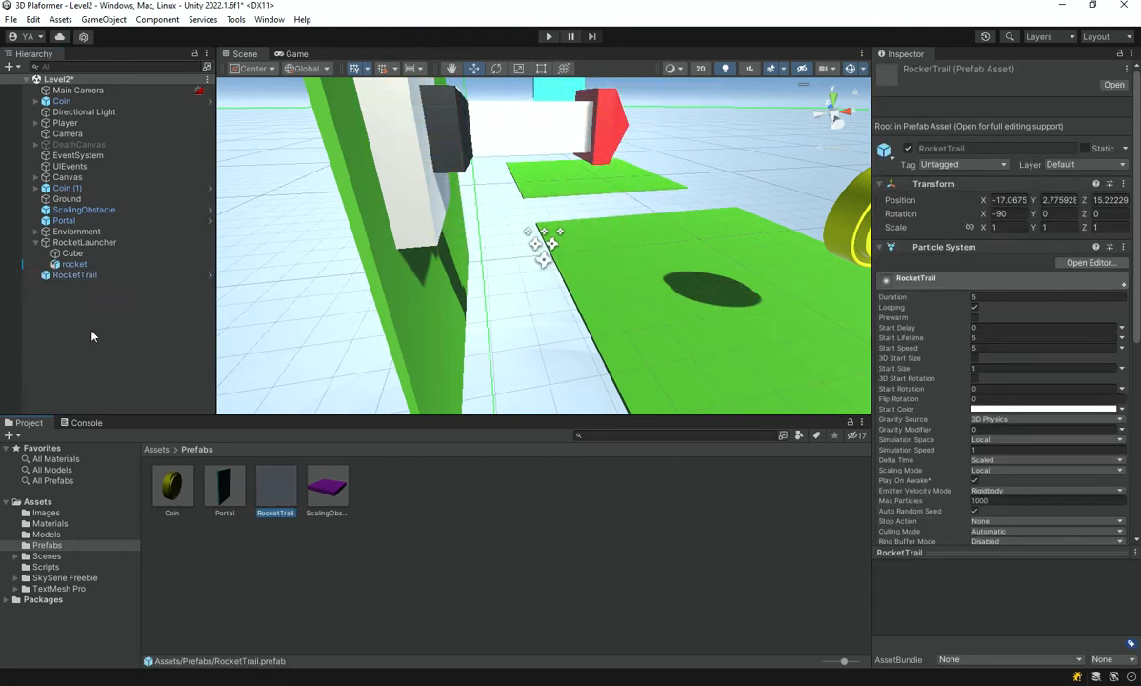
{"action": "left_click", "coordinate": [129, 275]}
{"action": "key", "text": "Delete"}
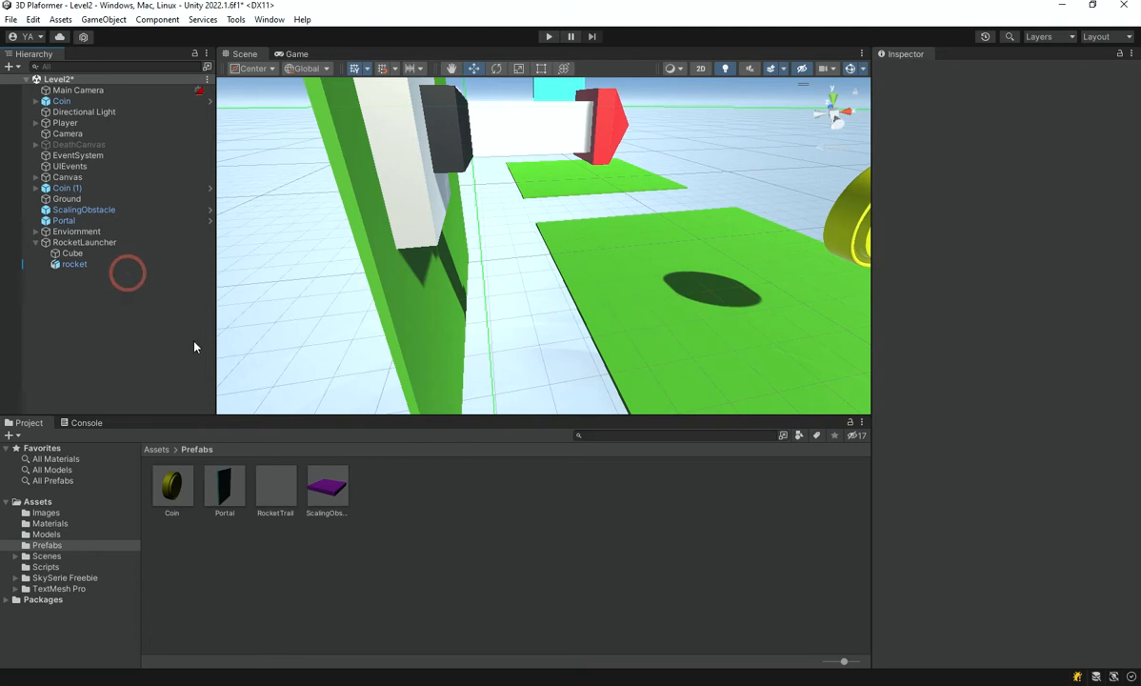
- Open the RocketTrail prefab for editing and preview its particle playback from several angles
{"action": "double_click", "coordinate": [279, 483]}
{"action": "right_click_drag", "start_coordinate": [356, 291], "coordinate": [657, 289]}
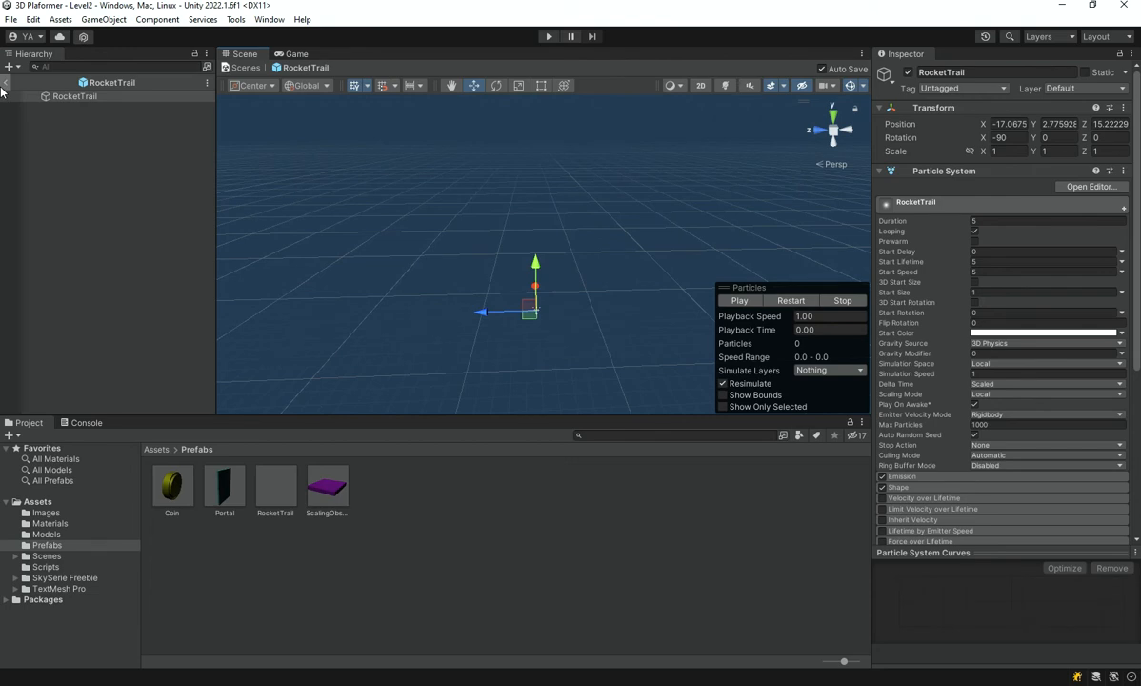
{"action": "right_click_drag", "start_coordinate": [520, 207], "coordinate": [817, 312]}
{"action": "right_click_drag", "start_coordinate": [501, 229], "coordinate": [711, 127]}
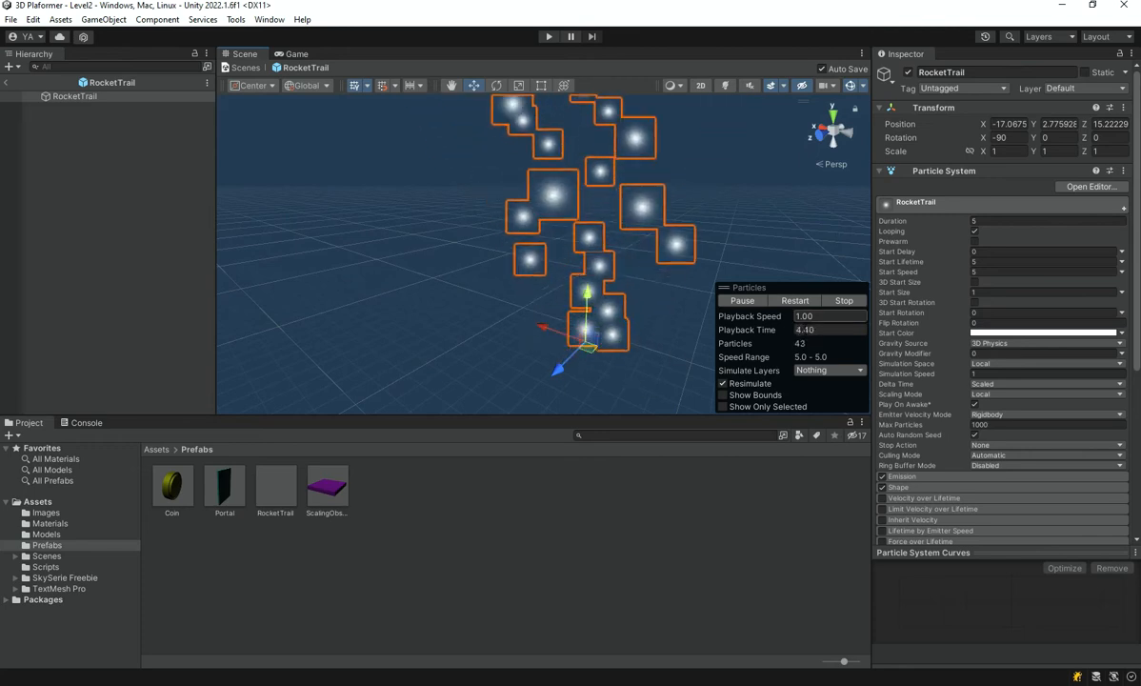
{"action": "left_click", "coordinate": [832, 299]}
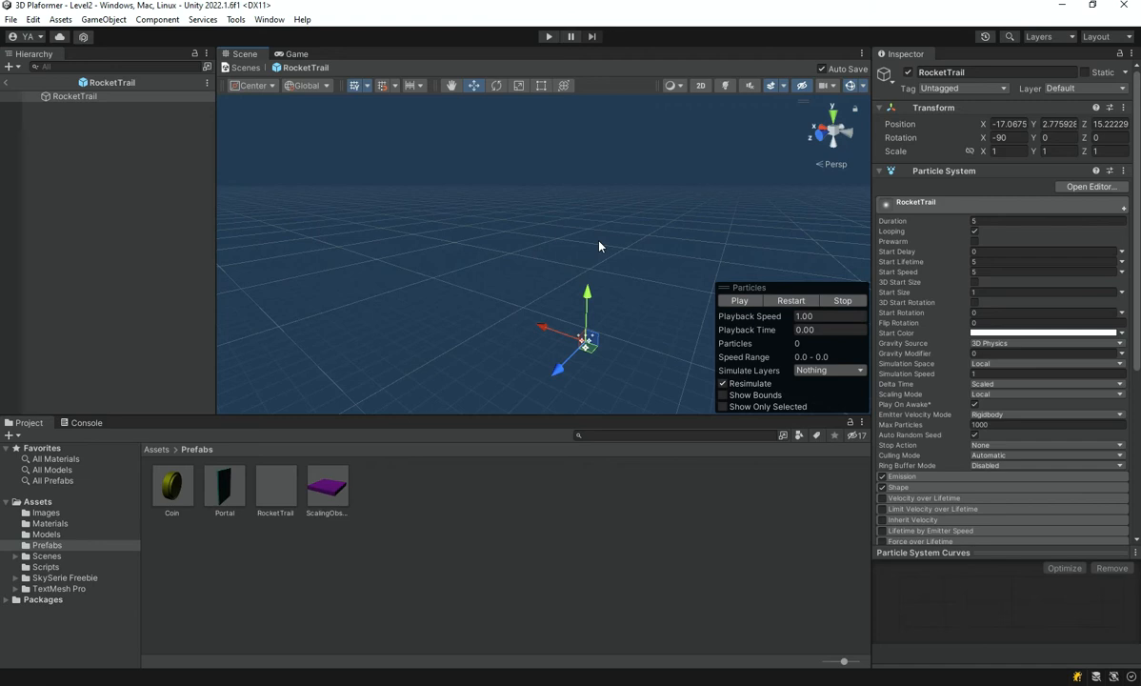
{"action": "right_click_drag", "start_coordinate": [601, 246], "coordinate": [837, 260]}
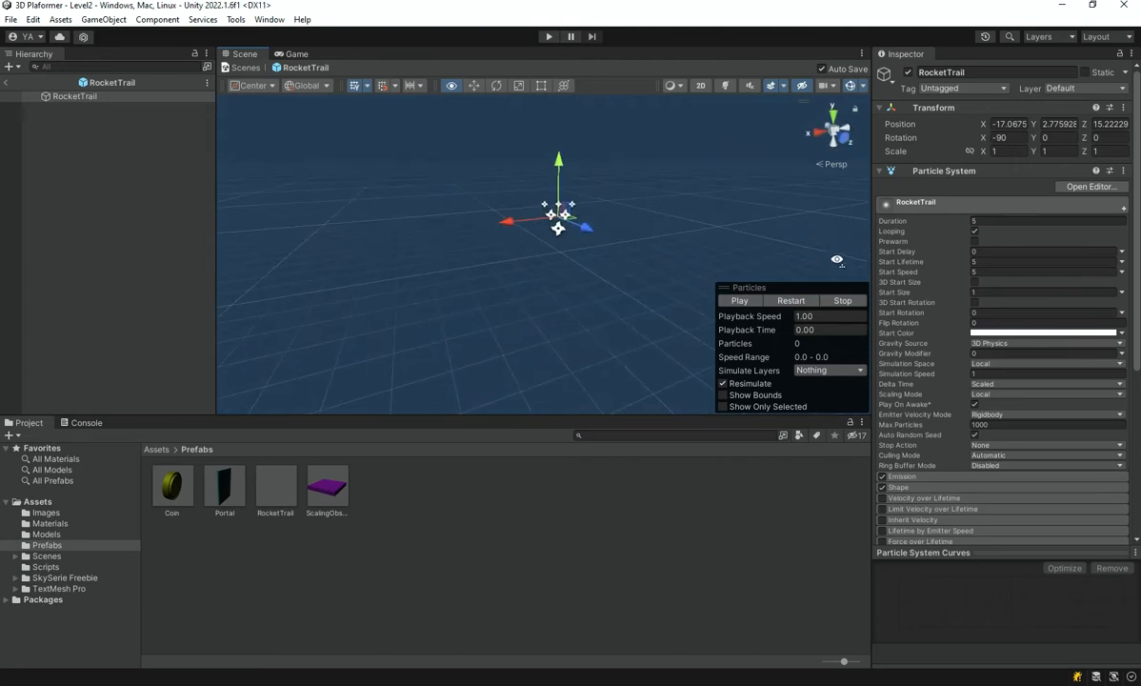
{"action": "left_click", "coordinate": [741, 301]}
{"action": "right_click_drag", "start_coordinate": [316, 174], "coordinate": [458, 68]}
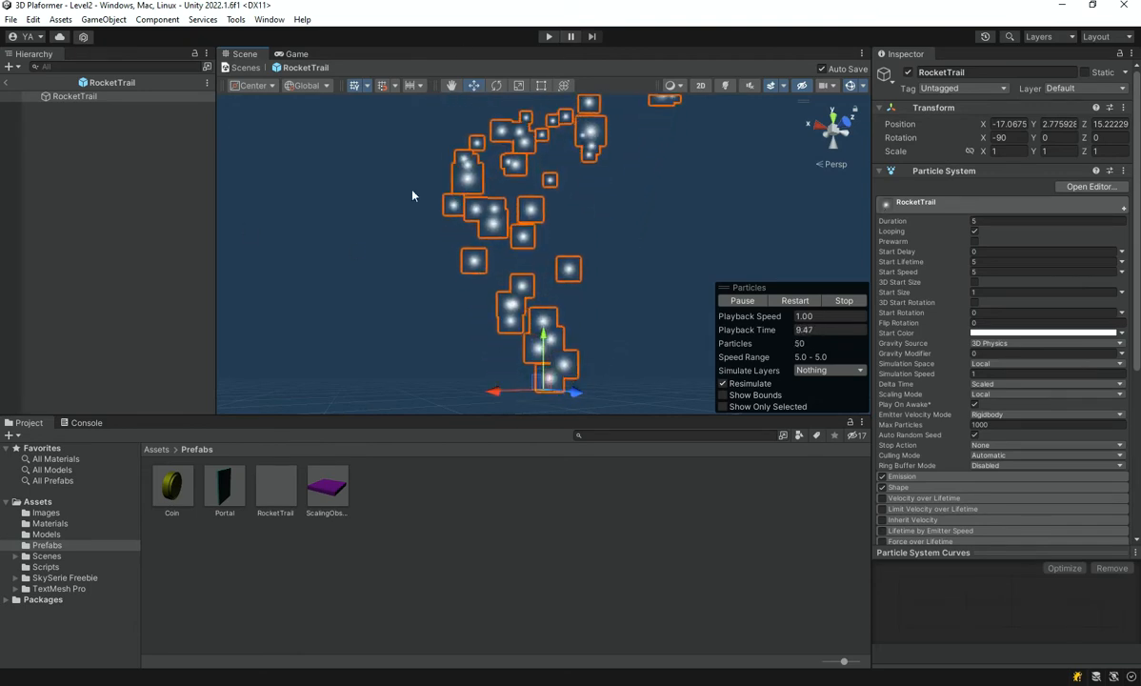
{"action": "right_click_drag", "start_coordinate": [614, 314], "coordinate": [577, 314]}
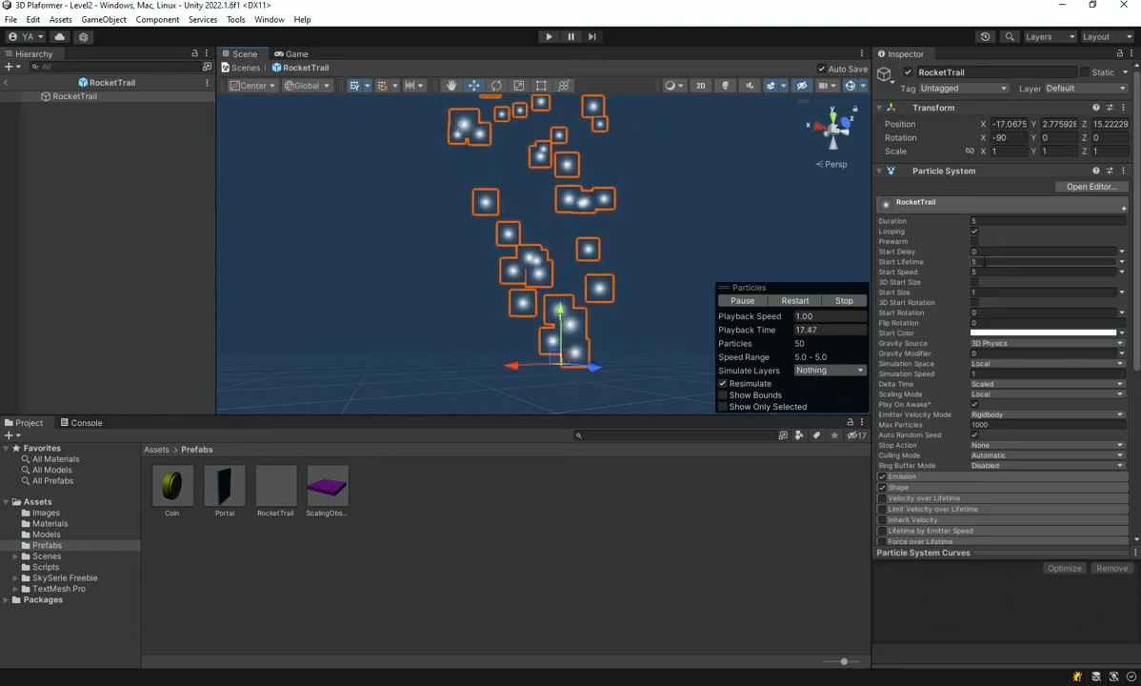
- Try a shorter Duration for the RocketTrail particle system and set it back to 5
{"action": "left_click", "coordinate": [985, 253]}
{"action": "left_click", "coordinate": [987, 261]}
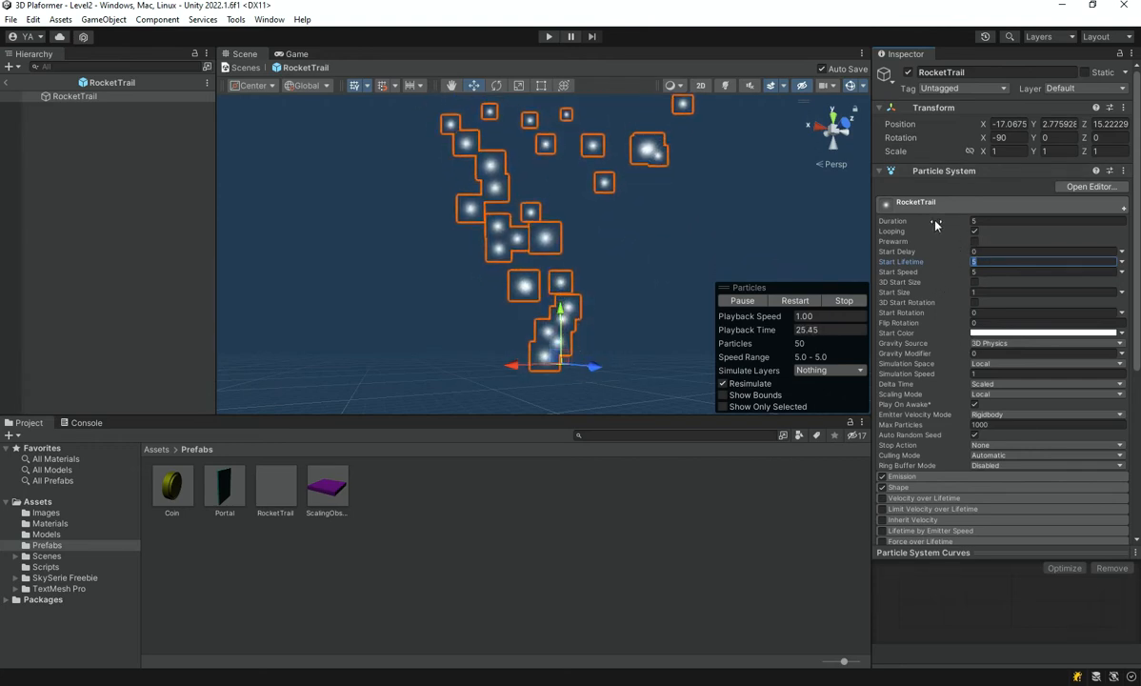
{"action": "mouse_move", "coordinate": [884, 221]}
{"action": "left_mouse_down"}
{"action": "mouse_move", "coordinate": [896, 224]}
{"action": "mouse_move", "coordinate": [872, 226]}
{"action": "left_mouse_up"}
{"action": "left_click", "coordinate": [1019, 218]}
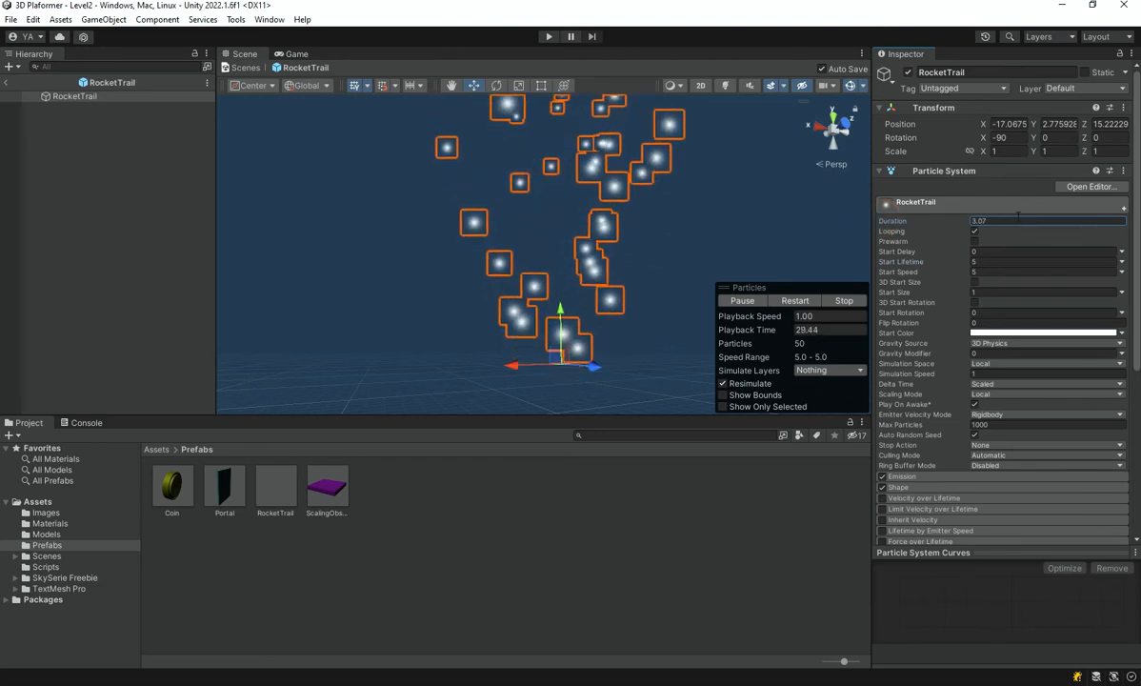
{"action": "left_click_drag", "start_coordinate": [1019, 218], "coordinate": [952, 203]}
{"action": "type", "text": "5"}
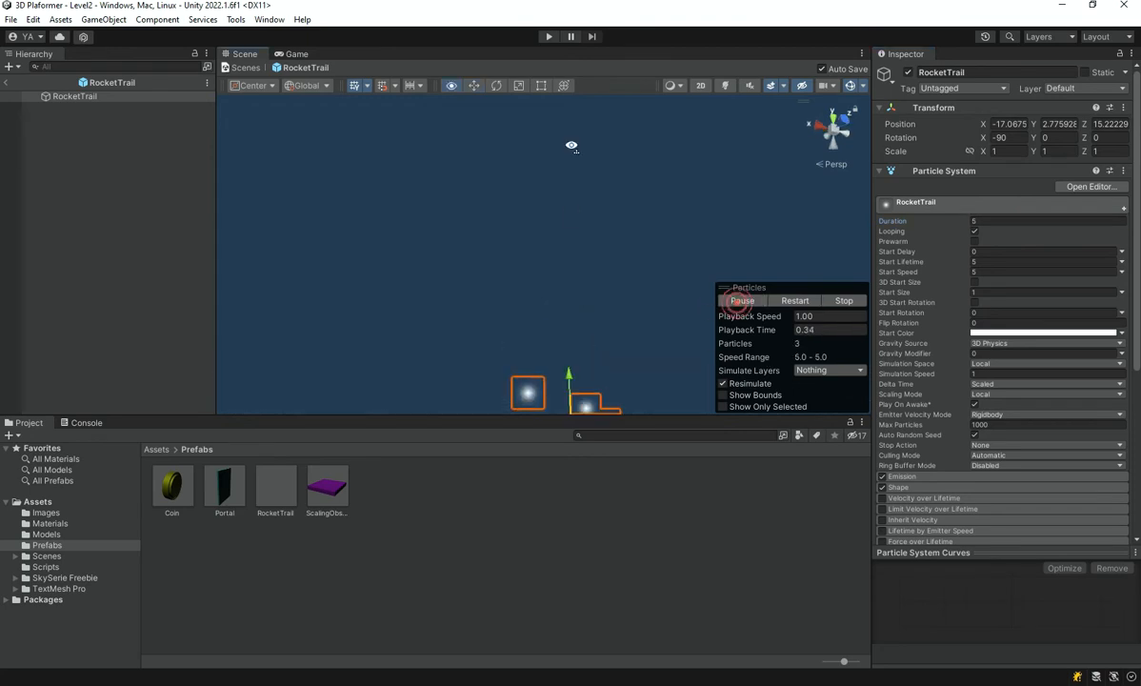
{"action": "right_click_drag", "start_coordinate": [582, 179], "coordinate": [583, 278]}
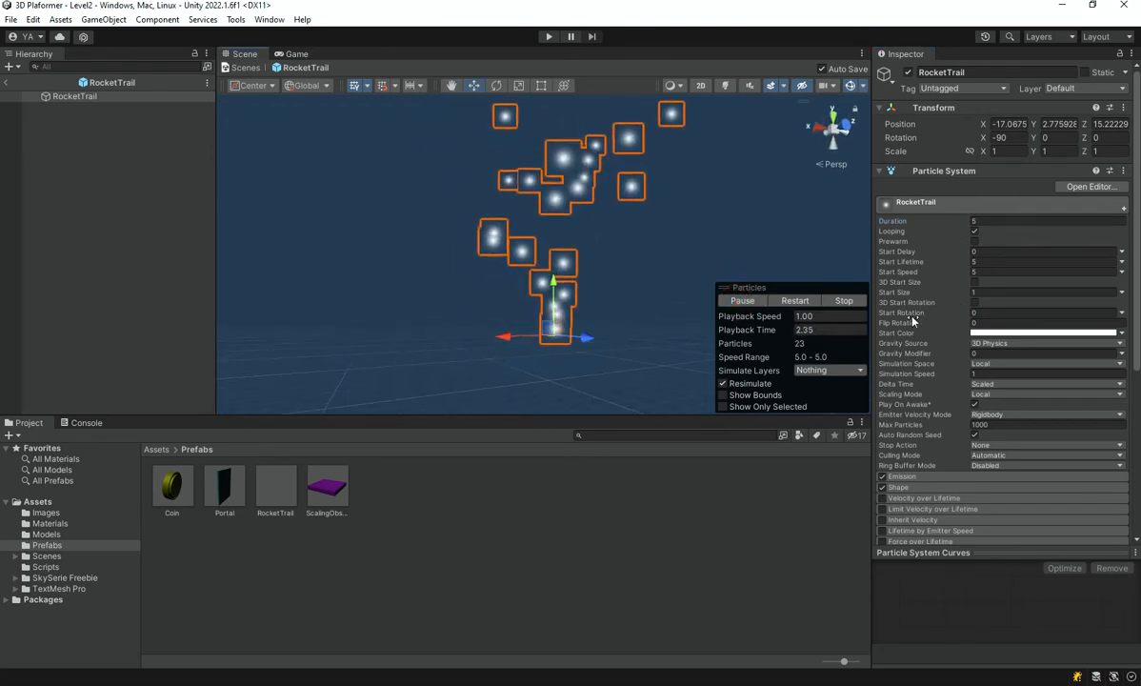
- Set the RocketTrail particles' Start Lifetime to 0.3
{"action": "left_click", "coordinate": [988, 259]}
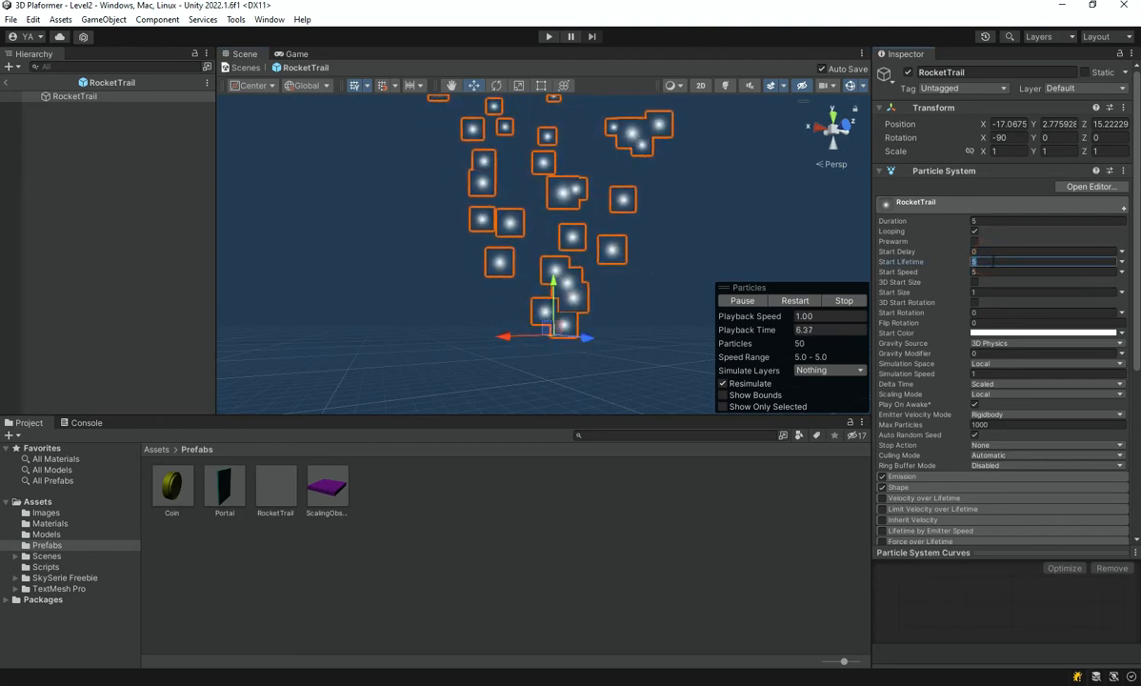
{"action": "type", "text": "0.3"}
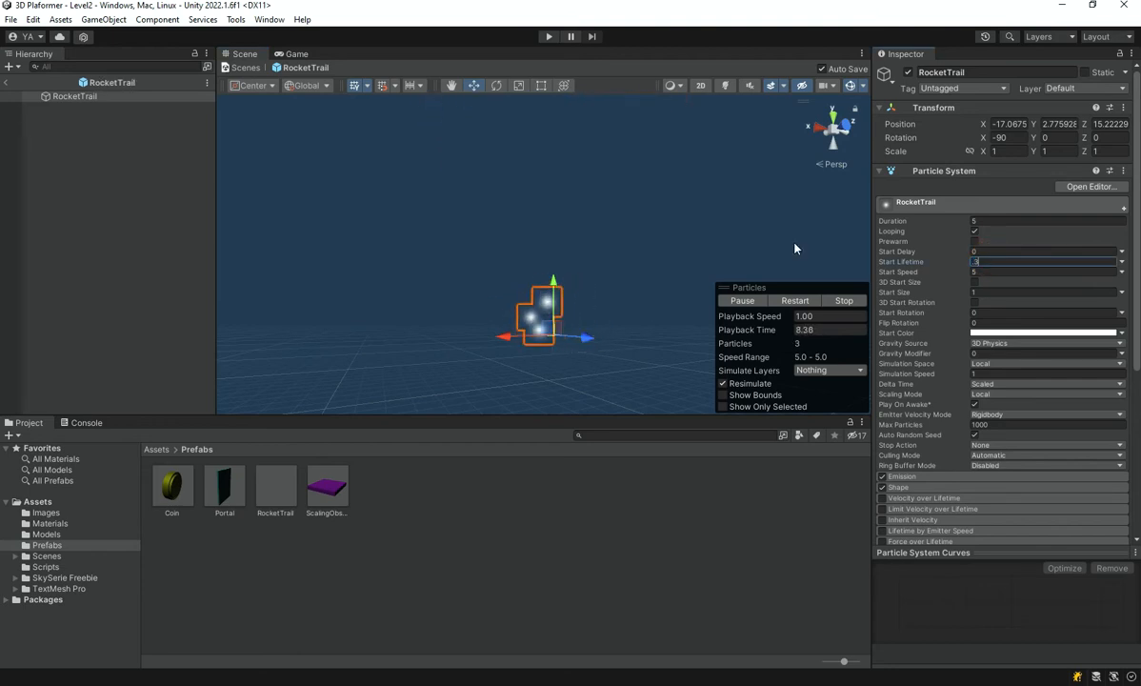
{"action": "right_click_drag", "start_coordinate": [555, 272], "coordinate": [647, 320]}
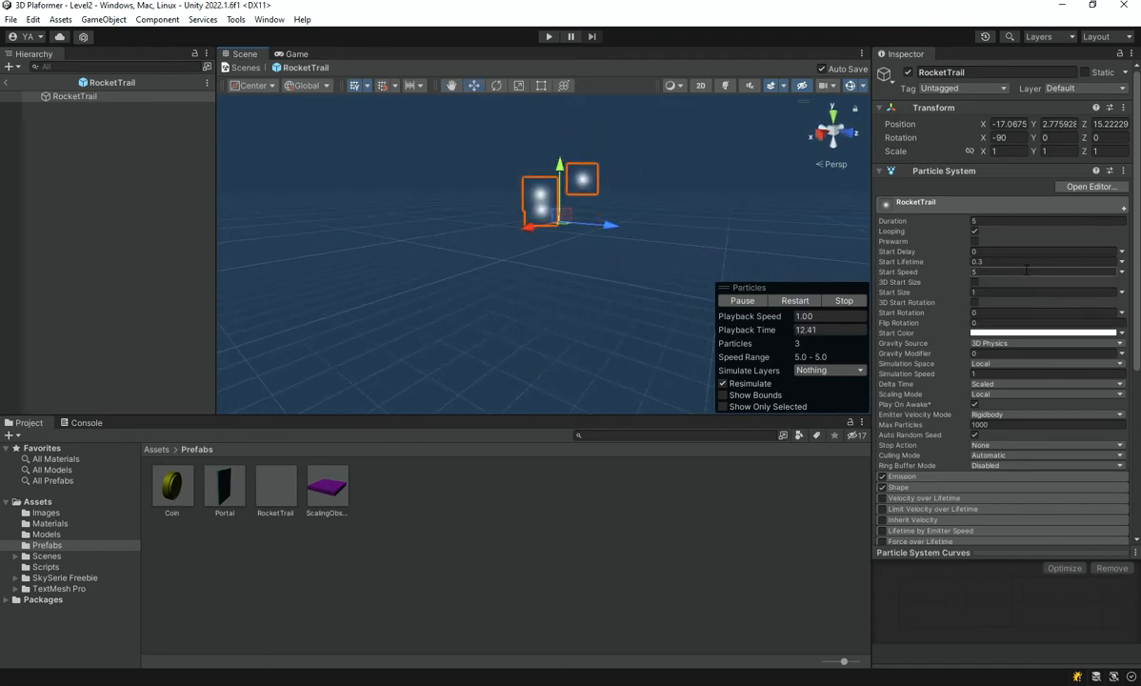
- Expand the Emission module of the RocketTrail particle system and set Rate over Time to 50
{"action": "left_click", "coordinate": [952, 476]}
{"action": "left_click", "coordinate": [954, 477]}
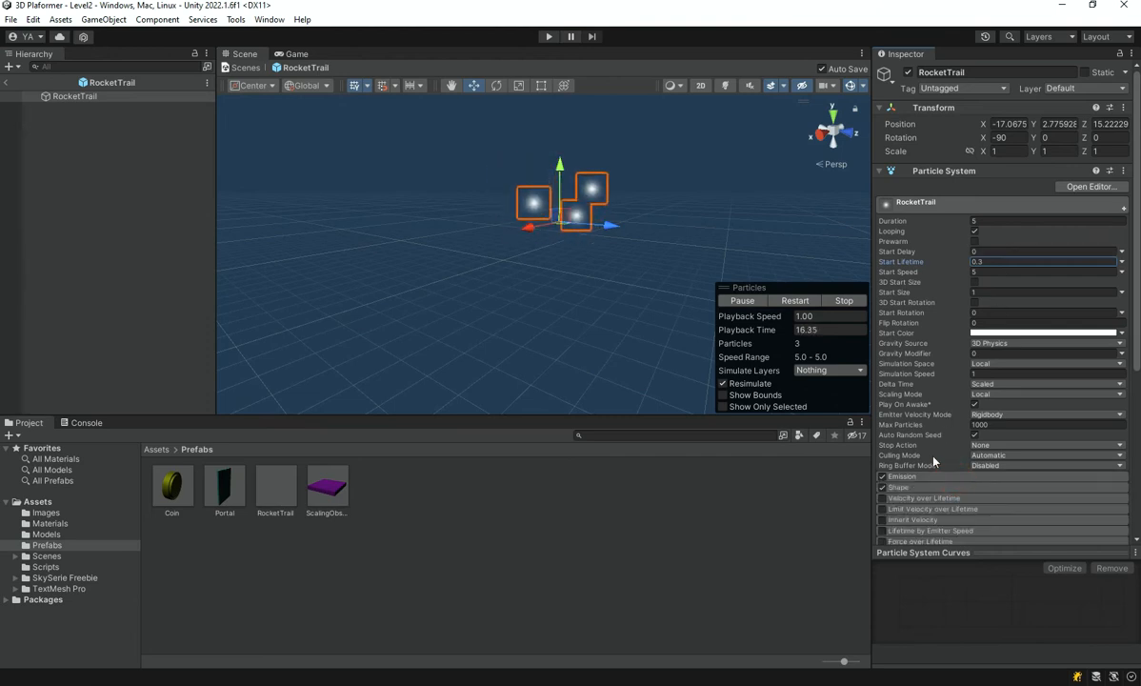
{"action": "left_click", "coordinate": [921, 477]}
{"action": "scroll", "coordinate": [936, 449], "scroll_direction": "down", "scroll_amount": 2}
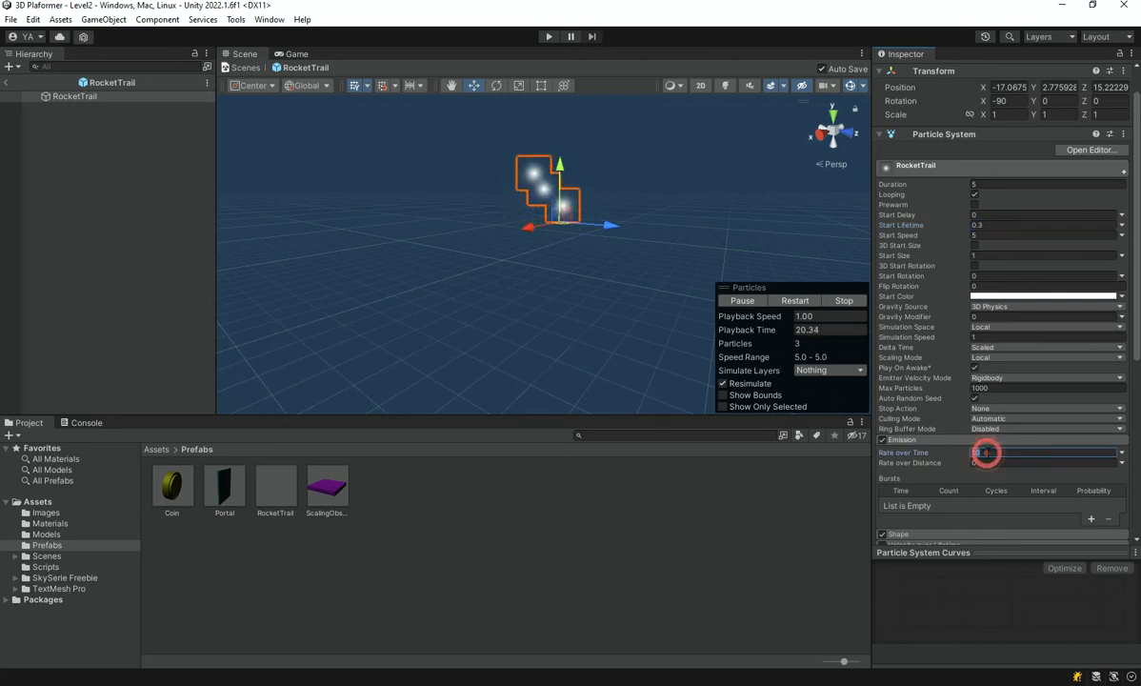
{"action": "right_click_drag", "start_coordinate": [604, 270], "coordinate": [595, 215]}
- Try a Start Lifetime of 1 for the RocketTrail particles and shorten it to 0.5
{"action": "left_click", "coordinate": [1014, 223]}
{"action": "type", "text": "1"}
{"action": "mouse_move", "coordinate": [461, 229]}
{"action": "right_mouse_down"}
{"action": "mouse_move", "coordinate": [487, 148]}
{"action": "mouse_move", "coordinate": [478, 233]}
{"action": "right_mouse_up"}
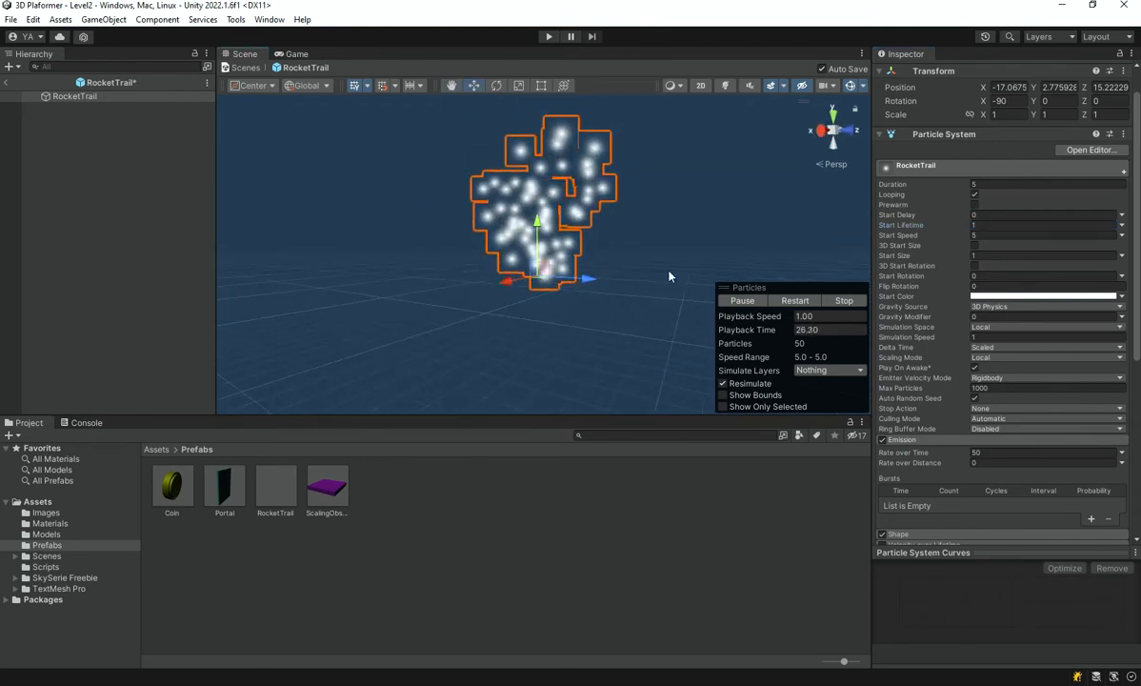
{"action": "left_click", "coordinate": [993, 222]}
{"action": "type", "text": "5"}
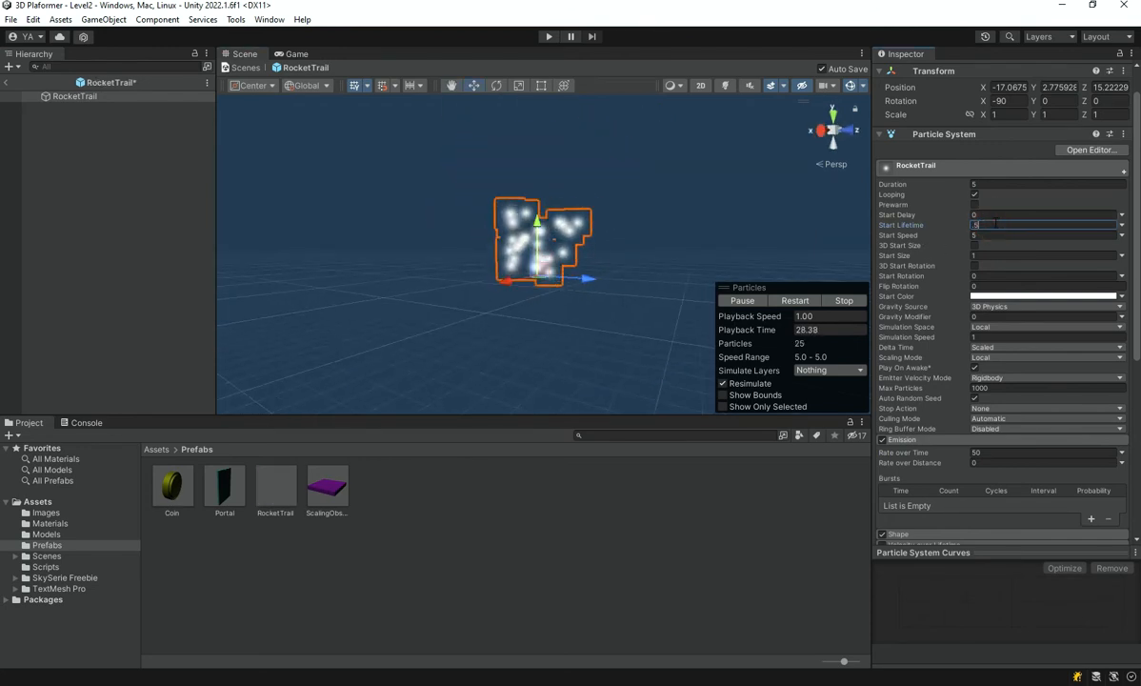
- Collapse the Emission module and set the Angle of the RocketTrail's cone shape to 45 in the Shape module
{"action": "left_click", "coordinate": [912, 440]}
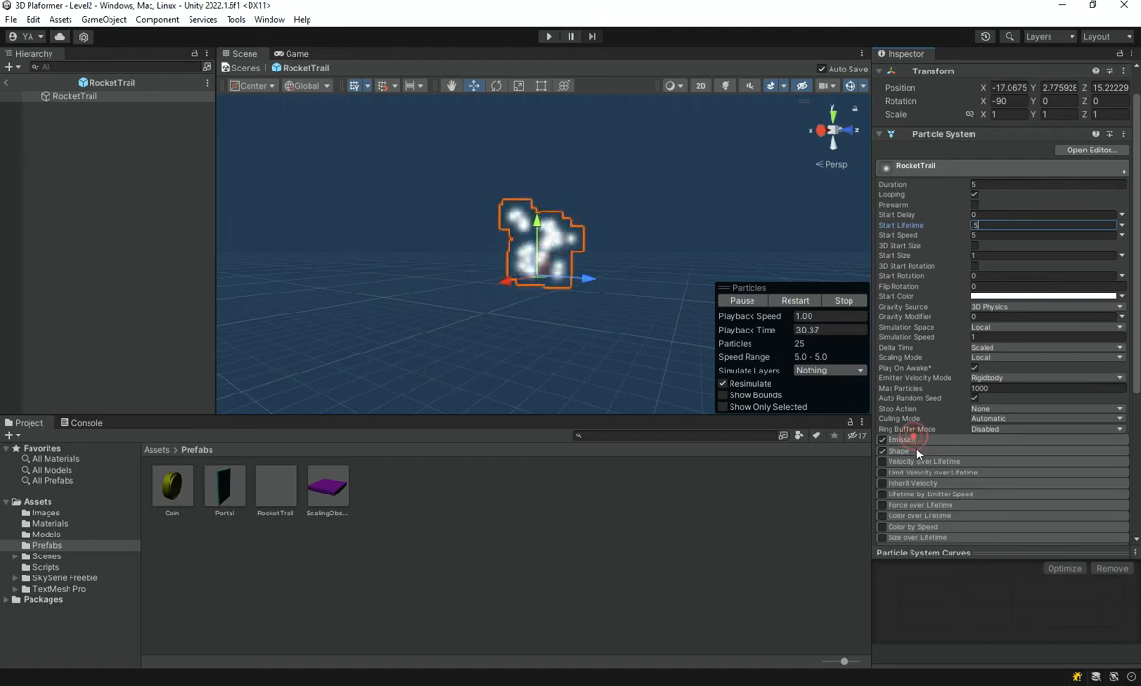
{"action": "left_click", "coordinate": [903, 449]}
{"action": "left_click", "coordinate": [1012, 472]}
{"action": "type", "text": "45"}
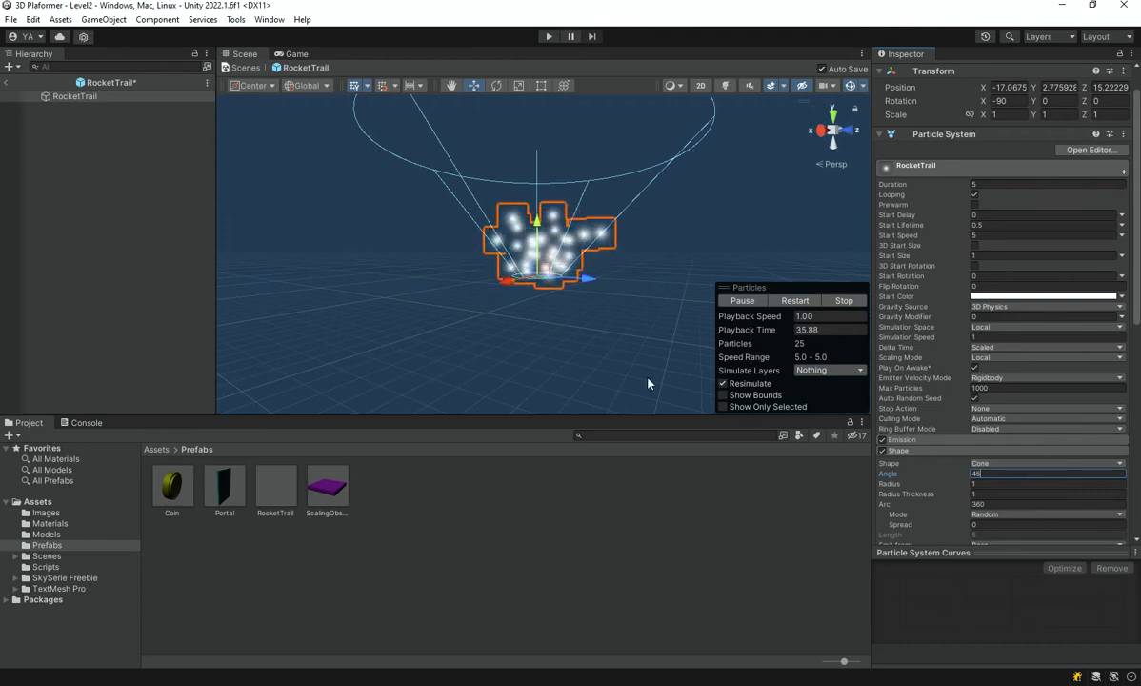
- Try a Start Size of 5 for the RocketTrail particles and reduce it to 3
{"action": "scroll", "coordinate": [647, 384], "scroll_direction": "up", "scroll_amount": 5}
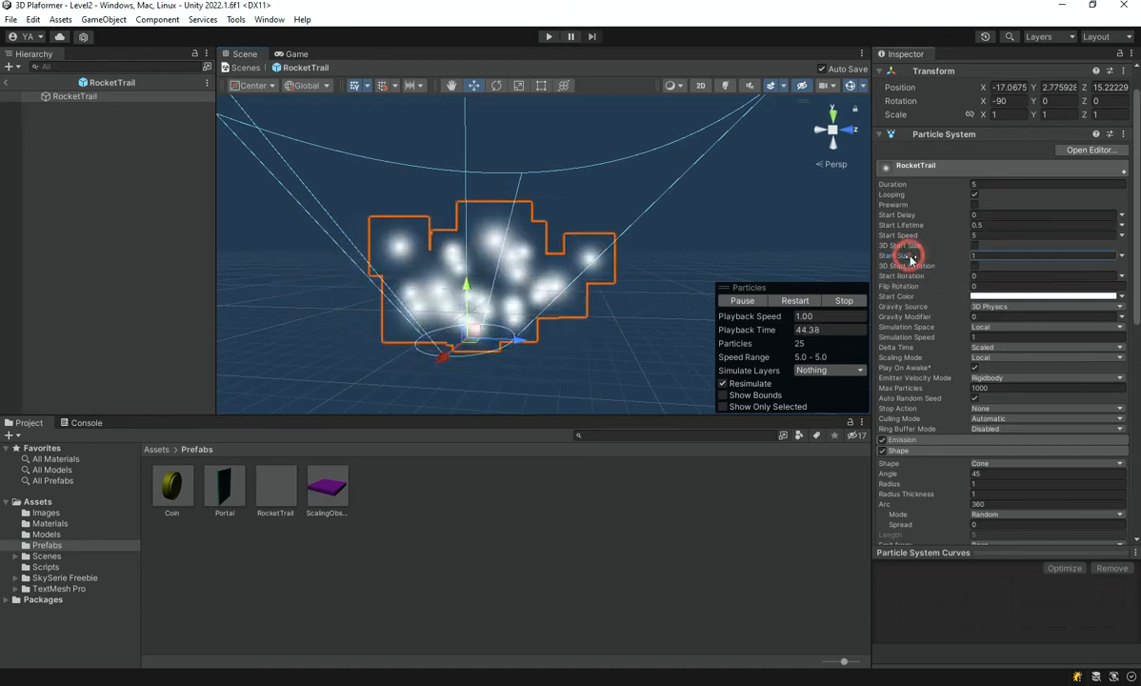
{"action": "left_click_drag", "start_coordinate": [927, 258], "coordinate": [934, 257]}
{"action": "type", "text": "5"}
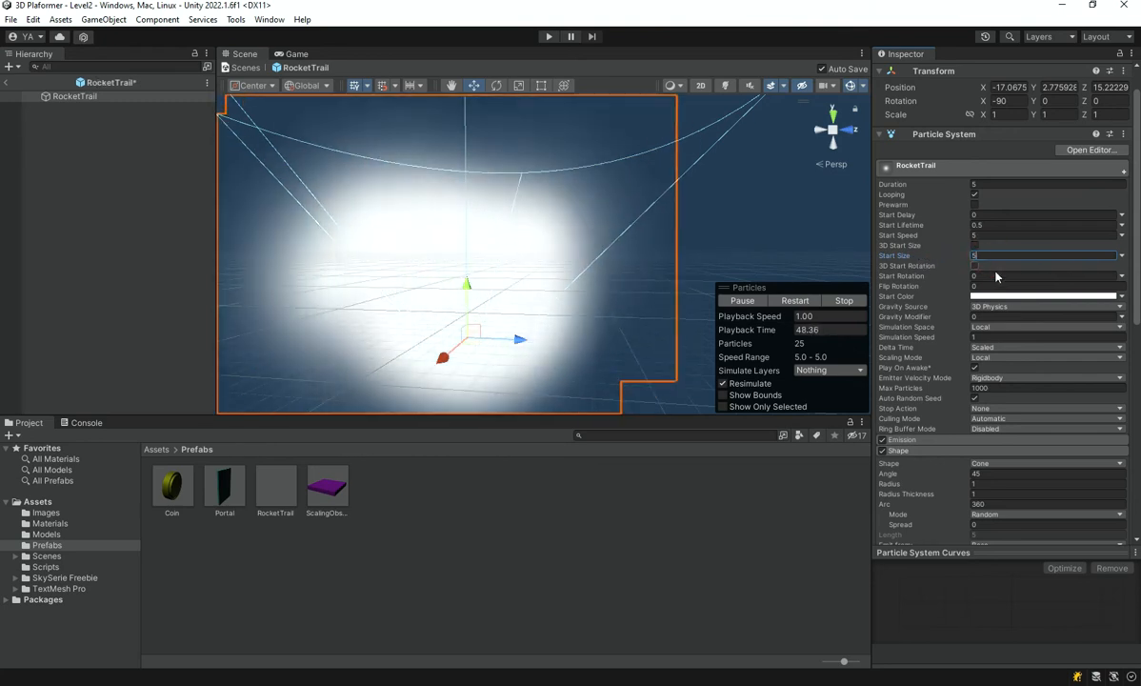
{"action": "key", "text": "BackSpace"}
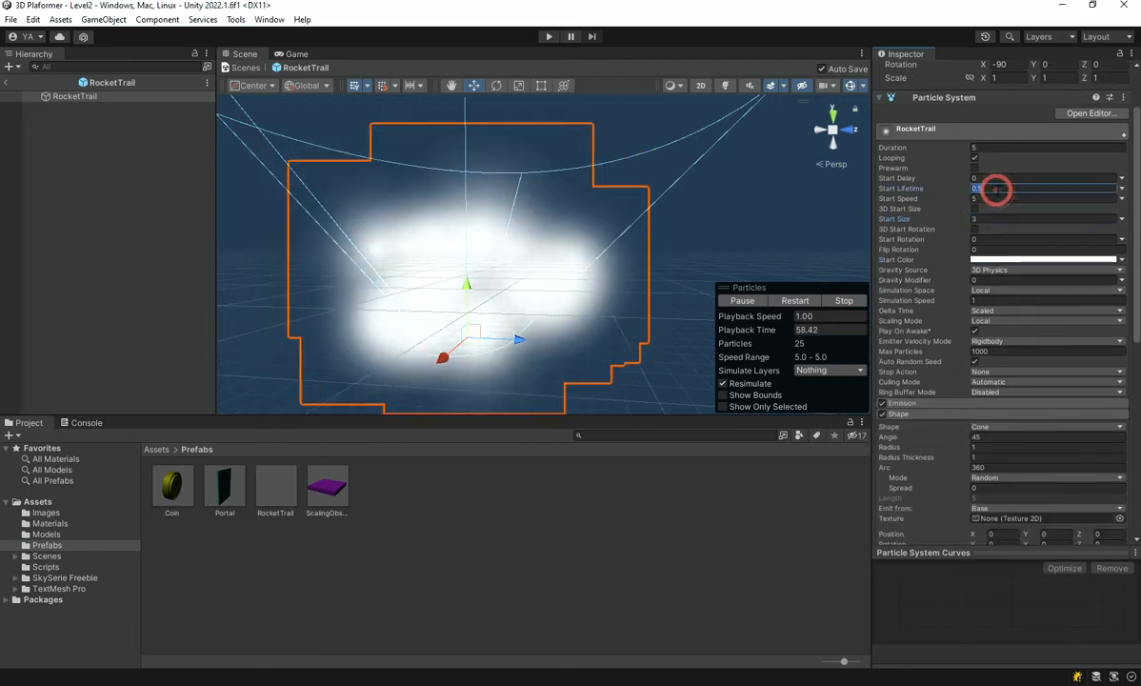
- Set the RocketTrail particles' Start Speed to 8
{"action": "left_click_drag", "start_coordinate": [917, 200], "coordinate": [990, 200]}
{"action": "type", "text": "8"}
{"action": "right_click_drag", "start_coordinate": [702, 215], "coordinate": [672, 297]}
{"action": "key", "text": "s"}
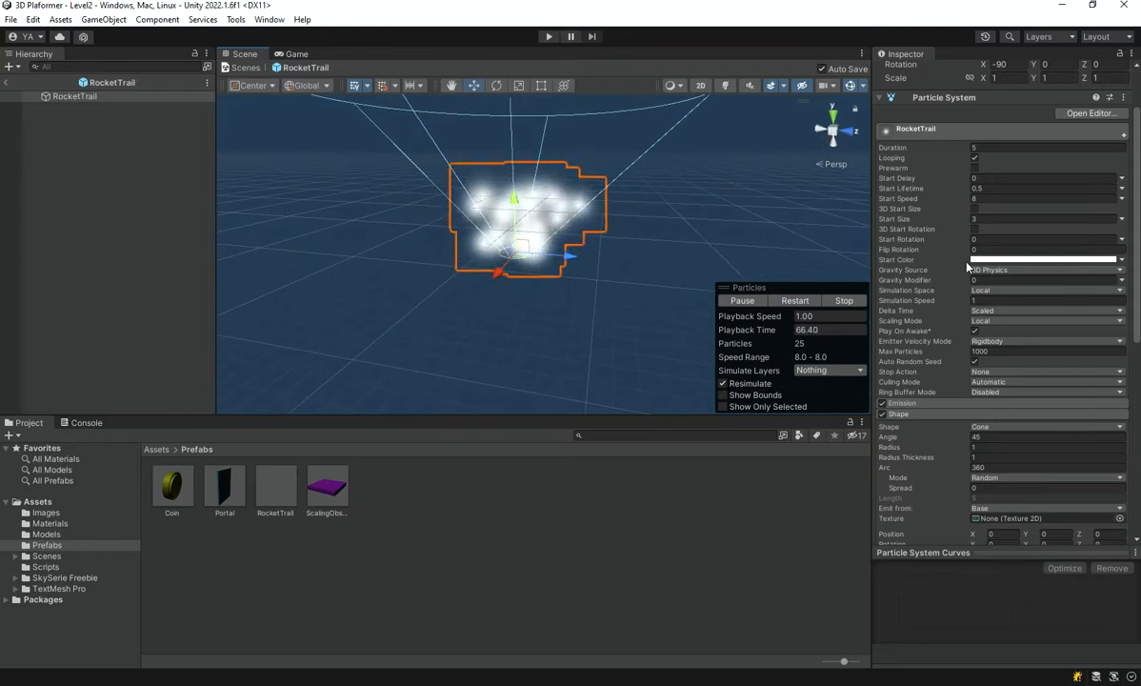
- Switch the particles' Start Color to Random Between Two Colors and pick red and orange-yellow
{"action": "left_click", "coordinate": [1121, 262]}
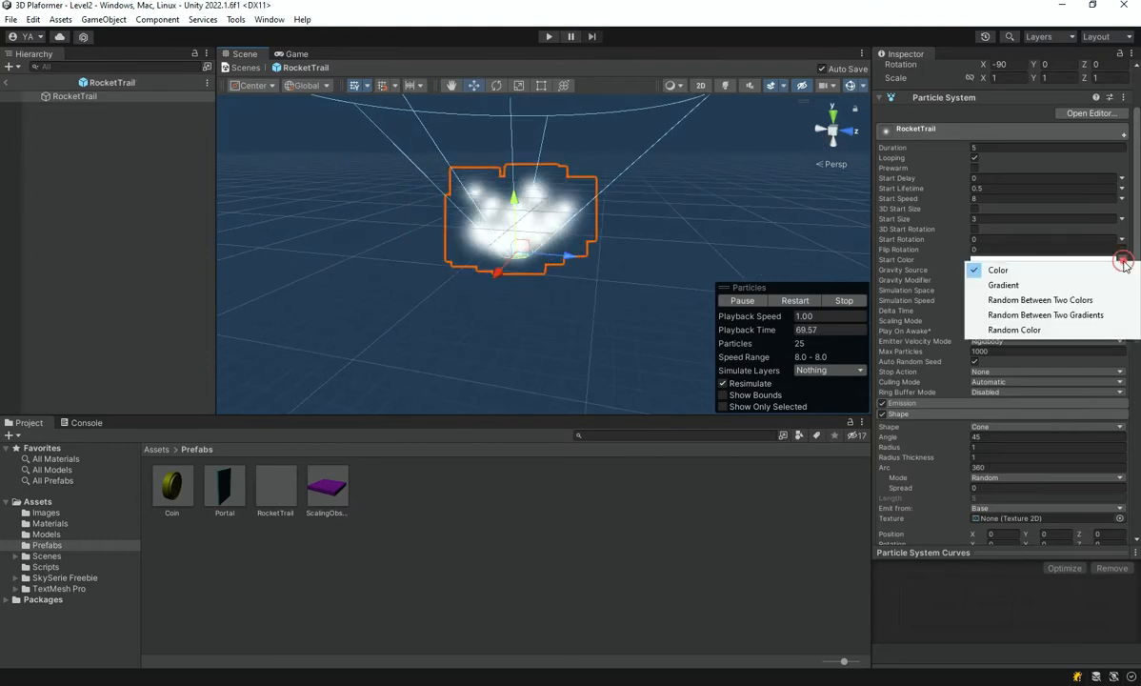
{"action": "left_click", "coordinate": [1069, 301]}
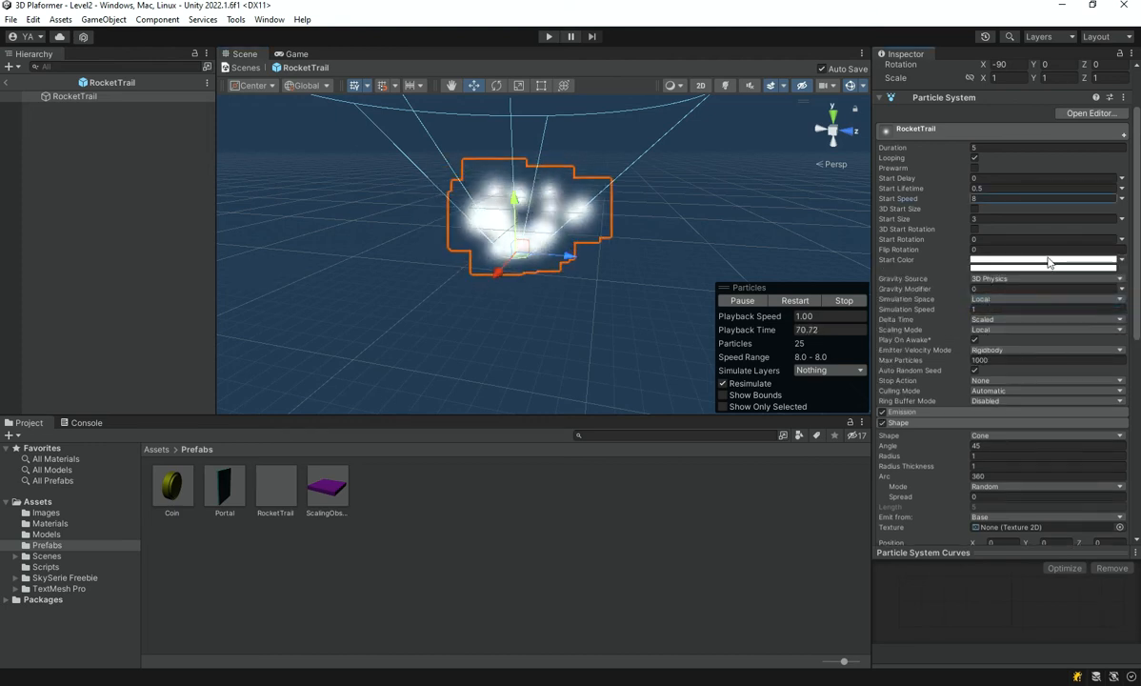
{"action": "left_click", "coordinate": [1050, 259]}
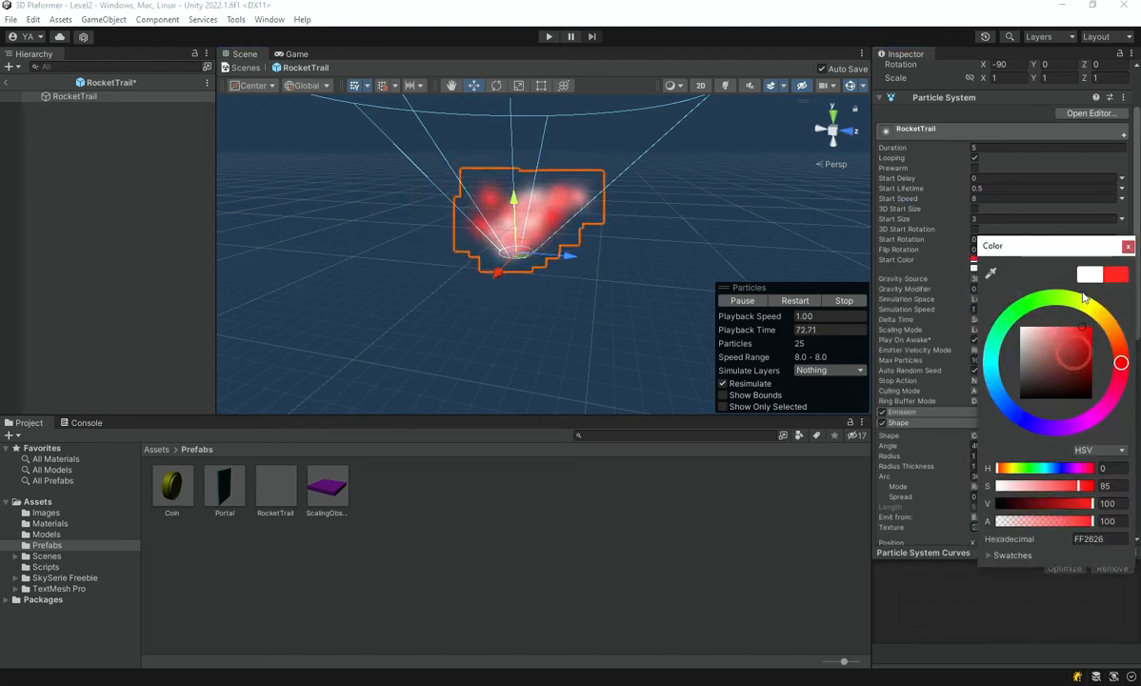
{"action": "left_click", "coordinate": [973, 269]}
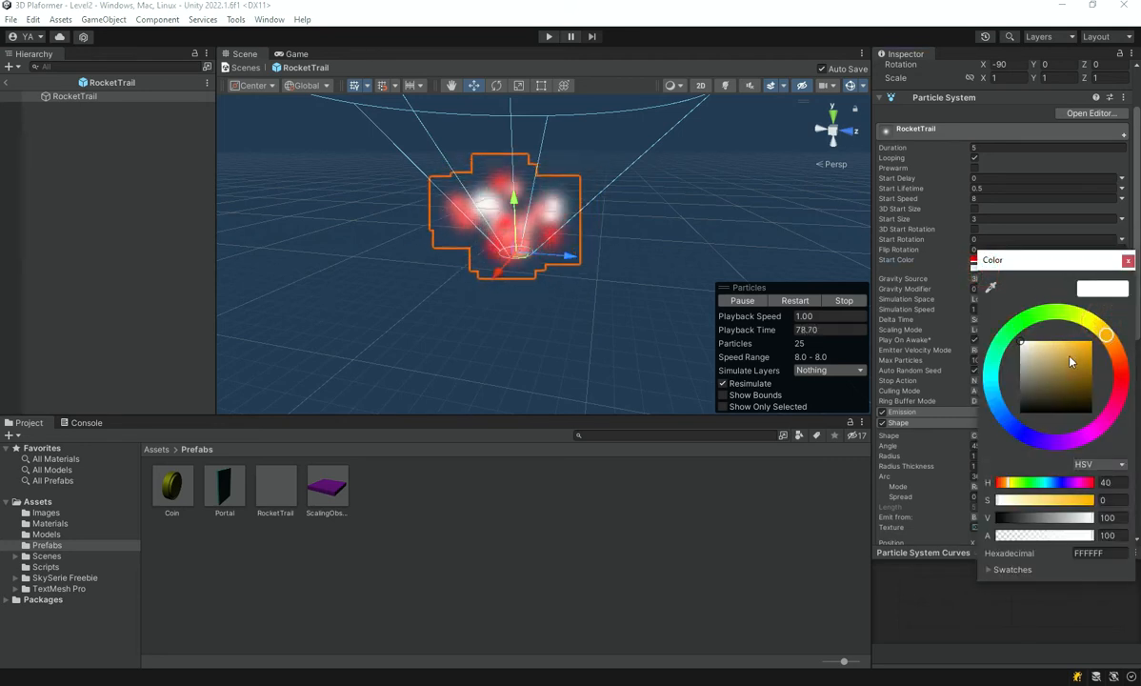
{"action": "left_click", "coordinate": [552, 288]}
{"action": "right_click_drag", "start_coordinate": [552, 286], "coordinate": [530, 350]}
{"action": "left_click", "coordinate": [562, 274]}
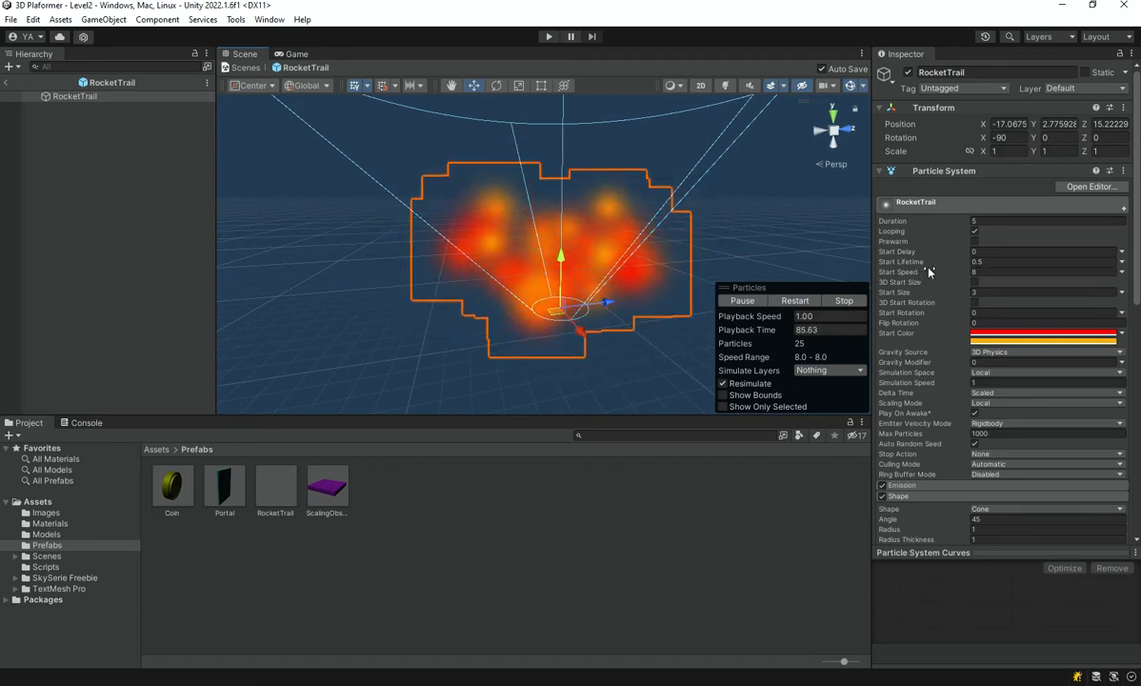
- Try a shorter Start Lifetime of 0.43 for the RocketTrail particles and set it to 0.6
{"action": "left_click_drag", "start_coordinate": [927, 270], "coordinate": [930, 269]}
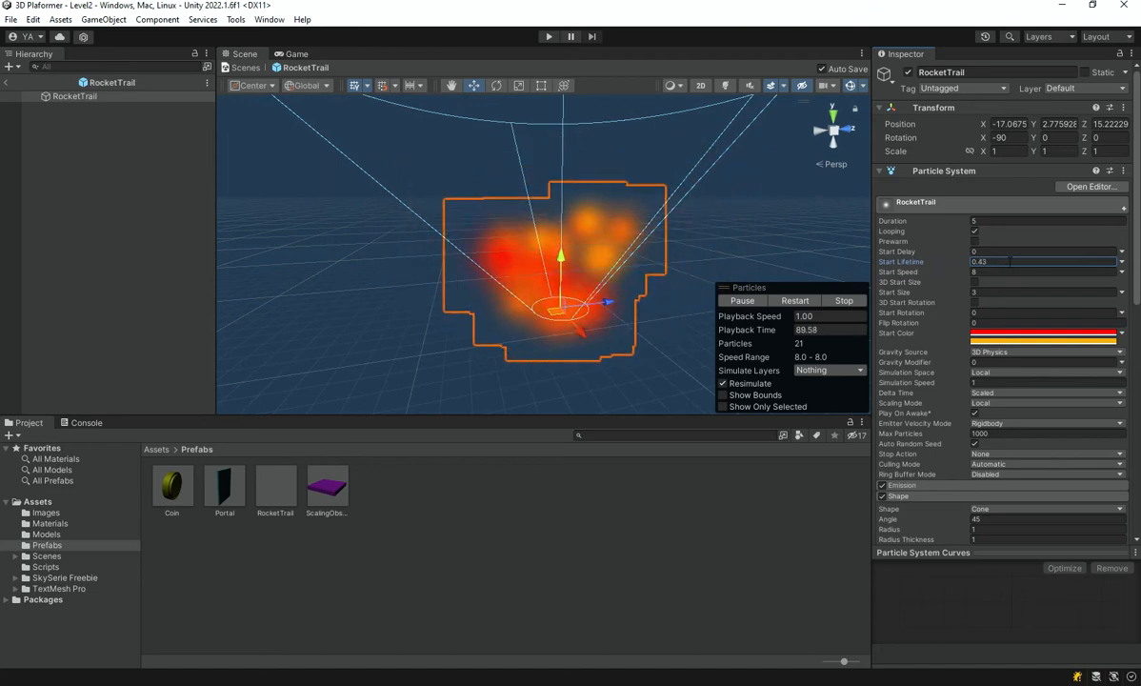
{"action": "left_click", "coordinate": [985, 261]}
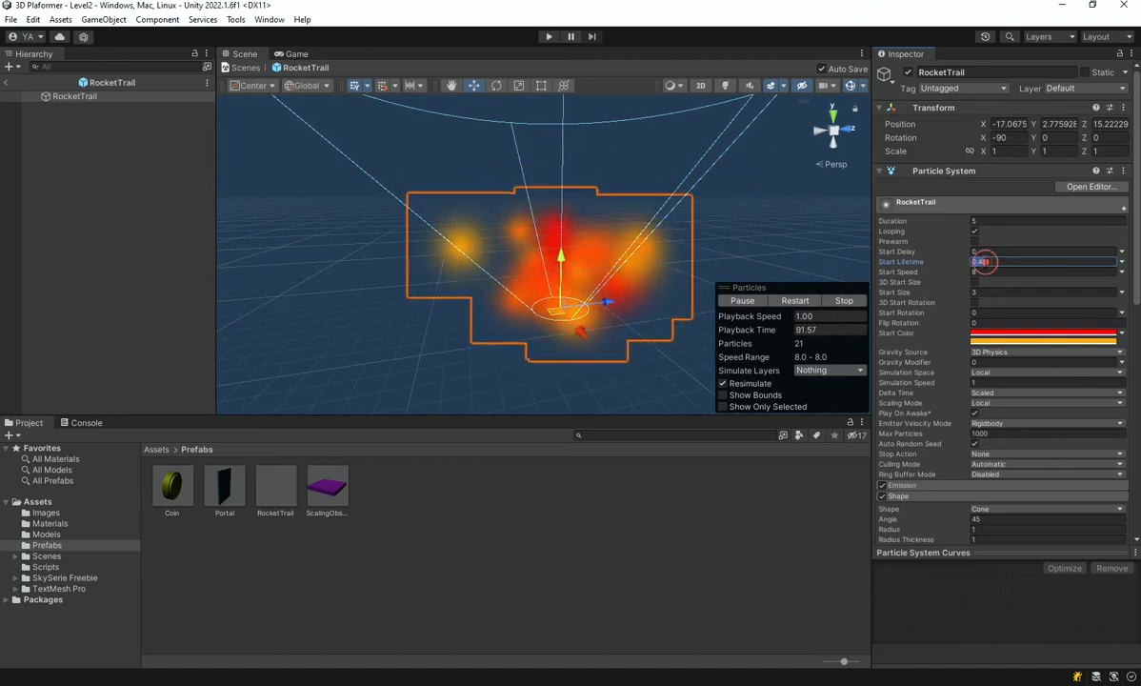
{"action": "type", "text": ".6"}
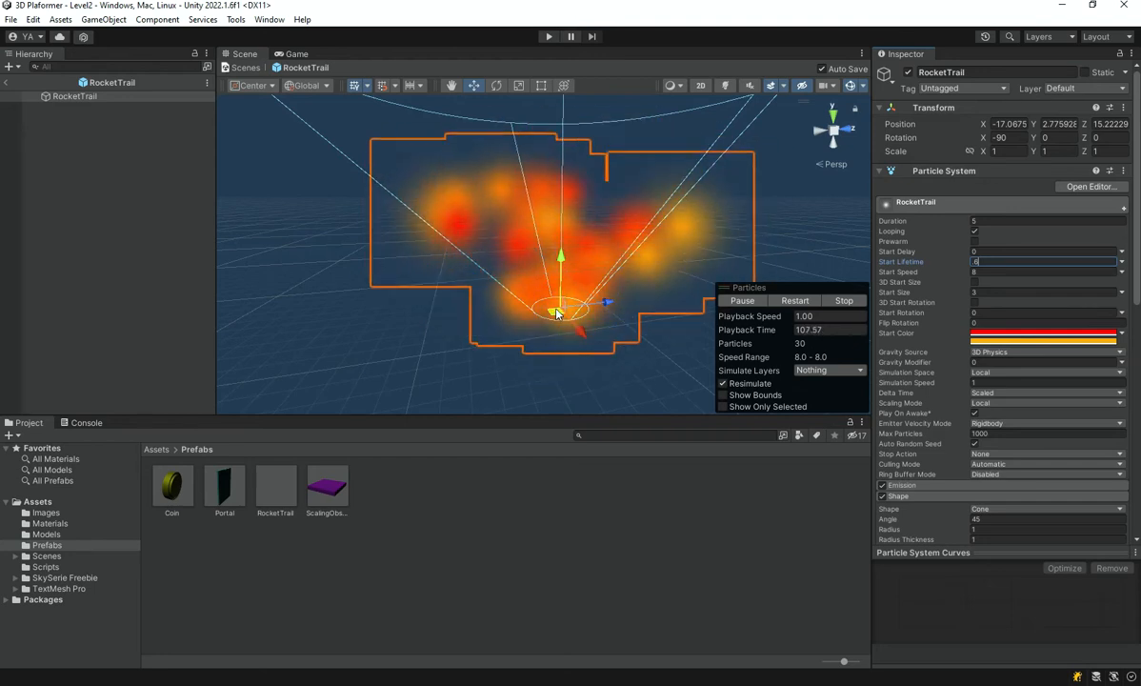
{"action": "left_click", "coordinate": [559, 517]}
{"action": "left_click", "coordinate": [557, 271]}
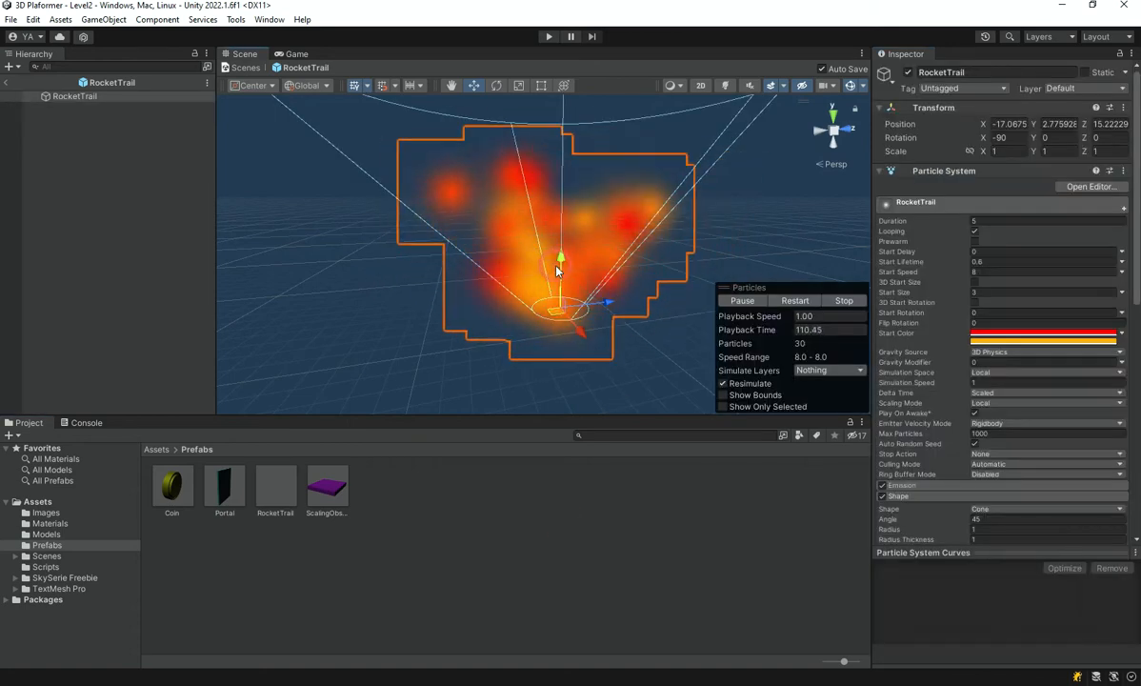
- Create a new material named RocketTrailMat in the Materials folder
{"action": "left_click", "coordinate": [155, 448]}
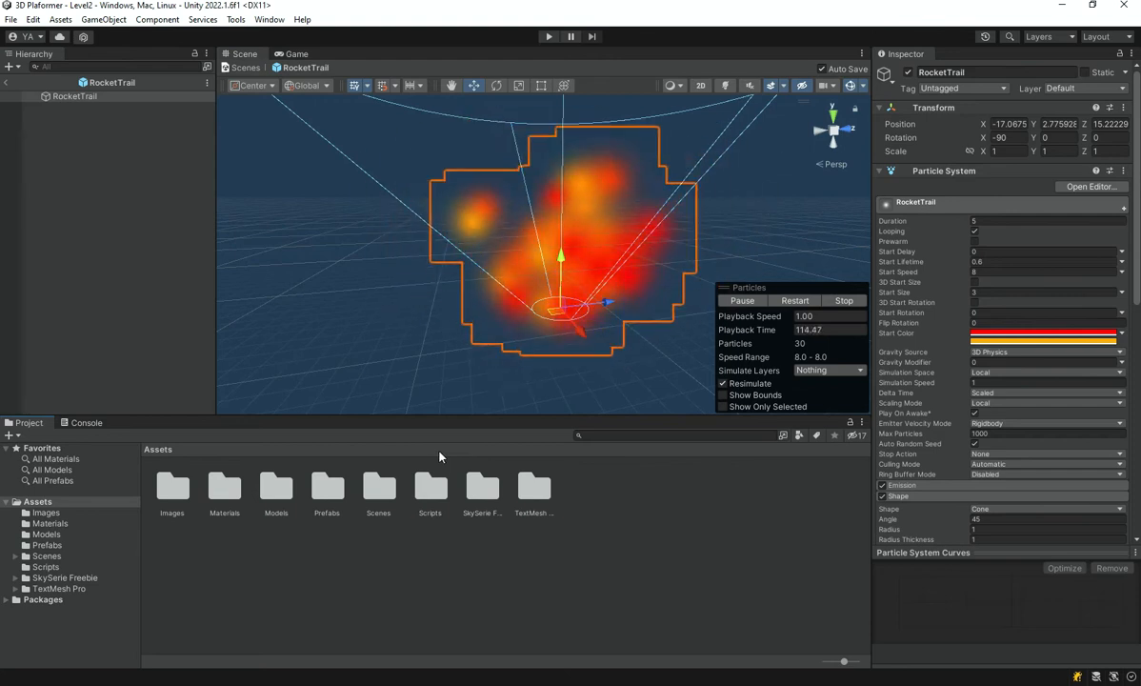
{"action": "double_click", "coordinate": [224, 487]}
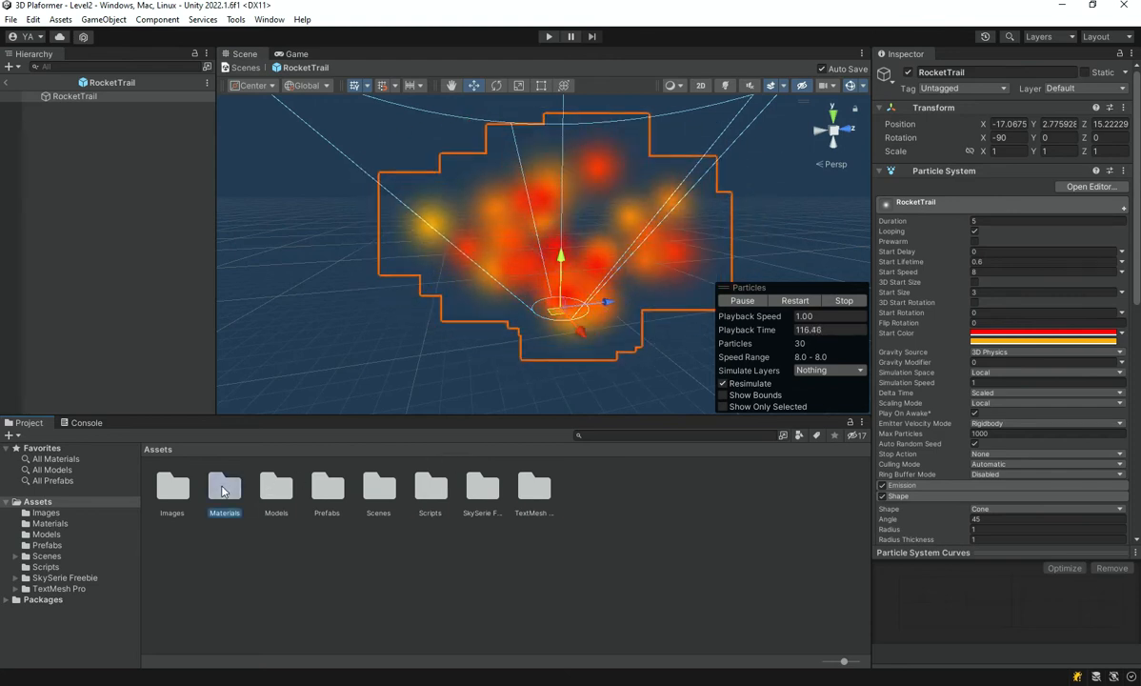
{"action": "right_click", "coordinate": [423, 569]}
{"action": "mouse_move", "coordinate": [600, 220]}
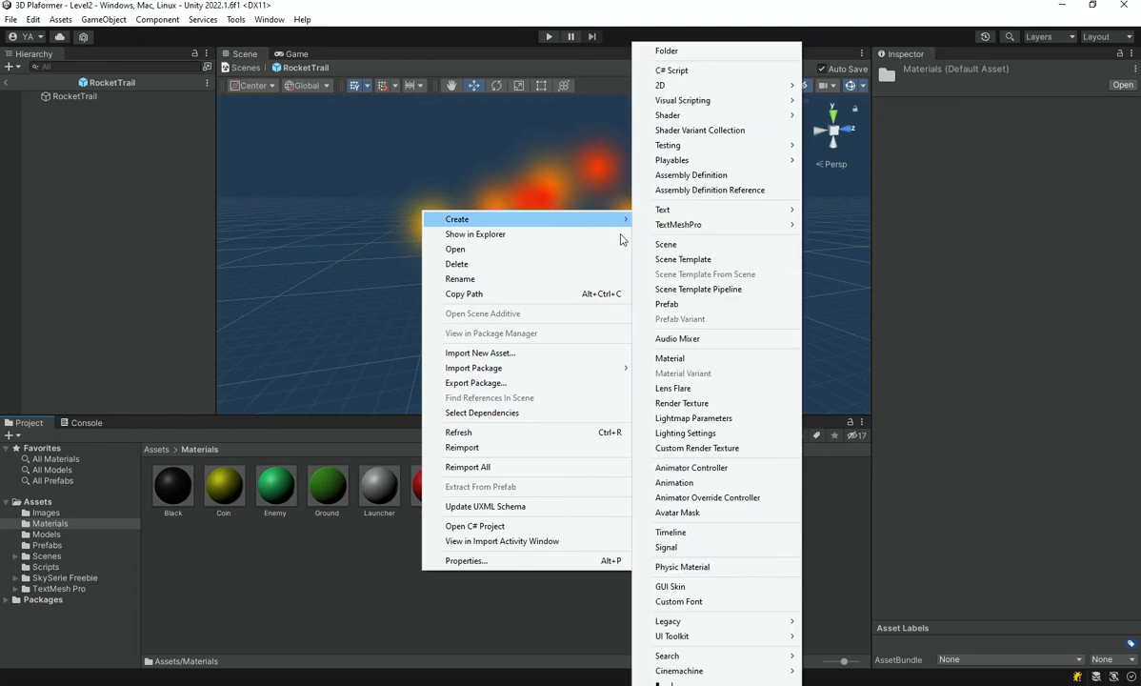
{"action": "left_click", "coordinate": [670, 357]}
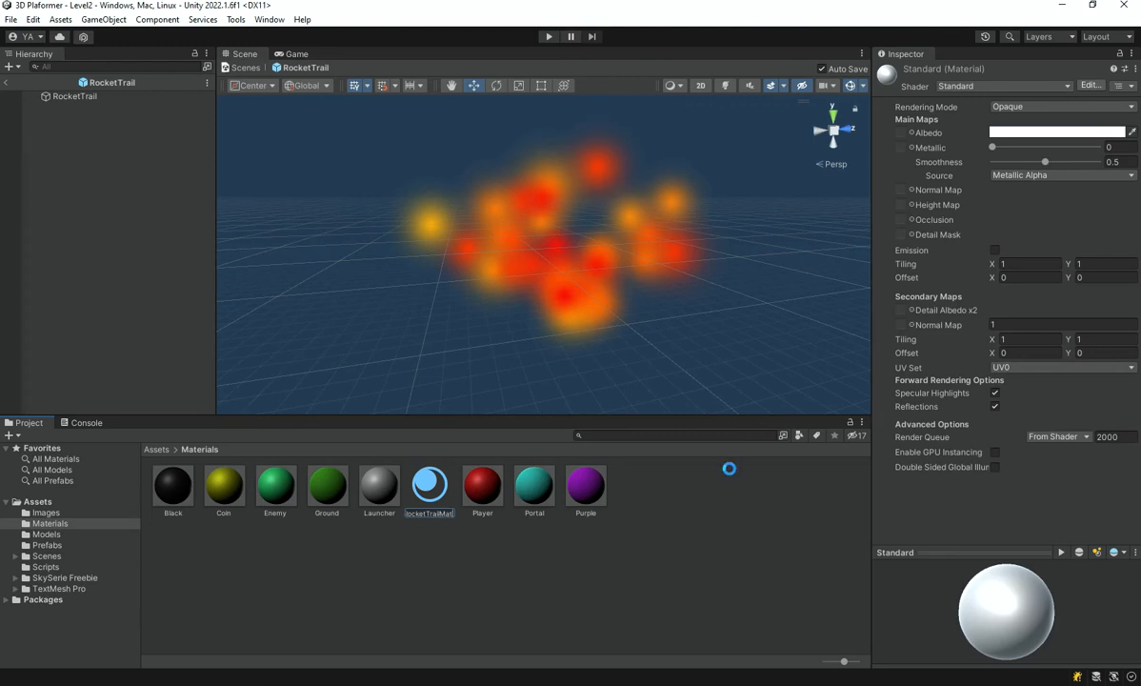
{"action": "key", "text": "Return"}
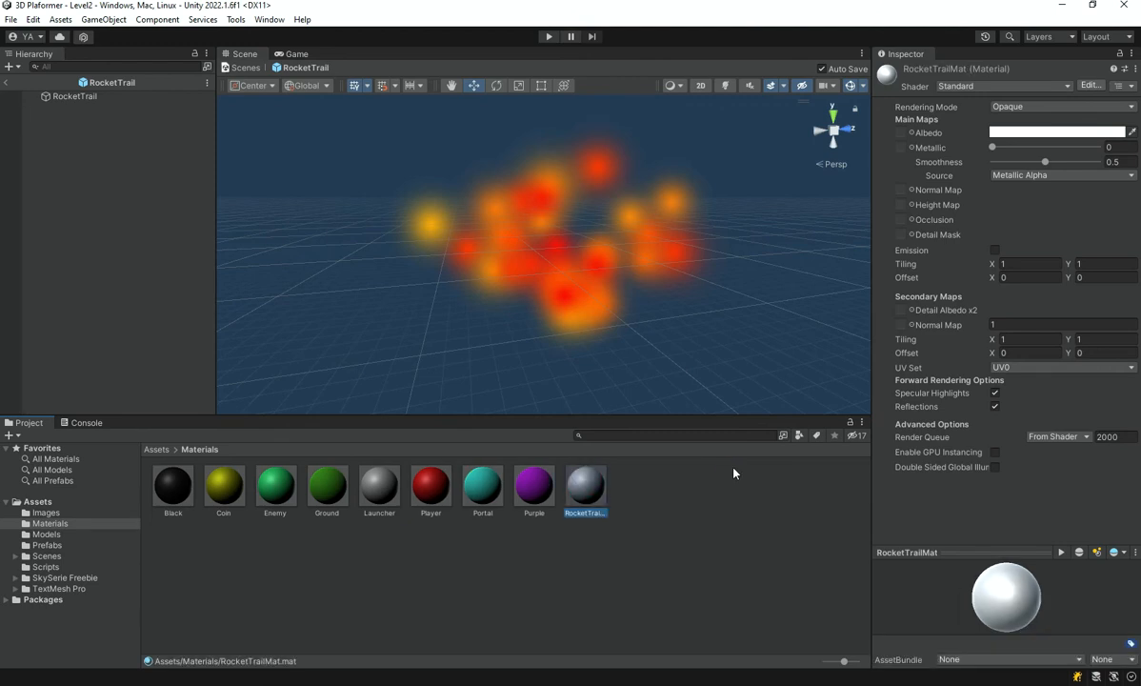
- Change RocketTrailMat's shader to Particles/Standard Unlit
{"action": "left_click", "coordinate": [995, 86]}
{"action": "left_click", "coordinate": [995, 175]}
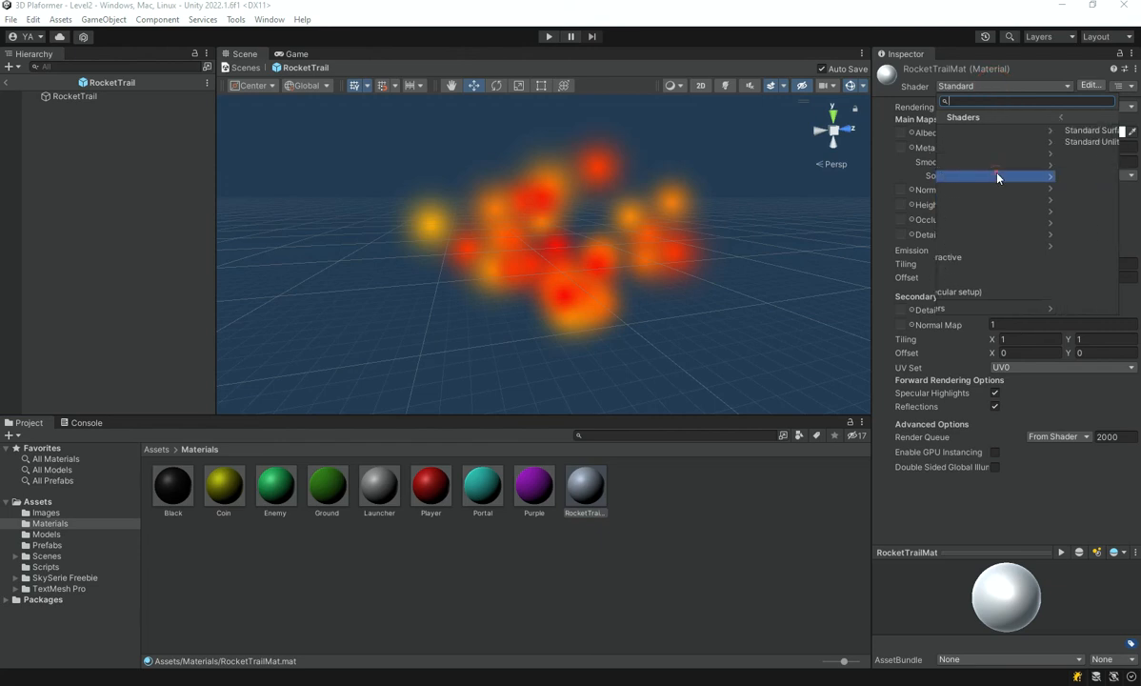
{"action": "left_click", "coordinate": [996, 140]}
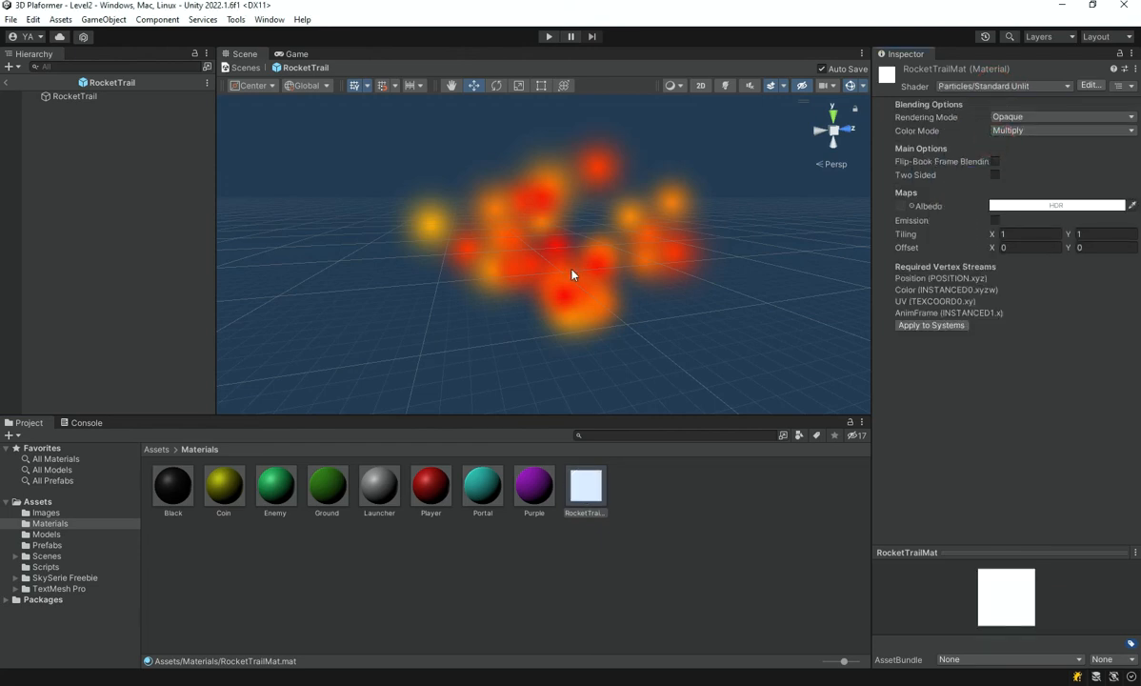
- Assign RocketTrailMat to the RocketTrail particle system
{"action": "left_click", "coordinate": [135, 96]}
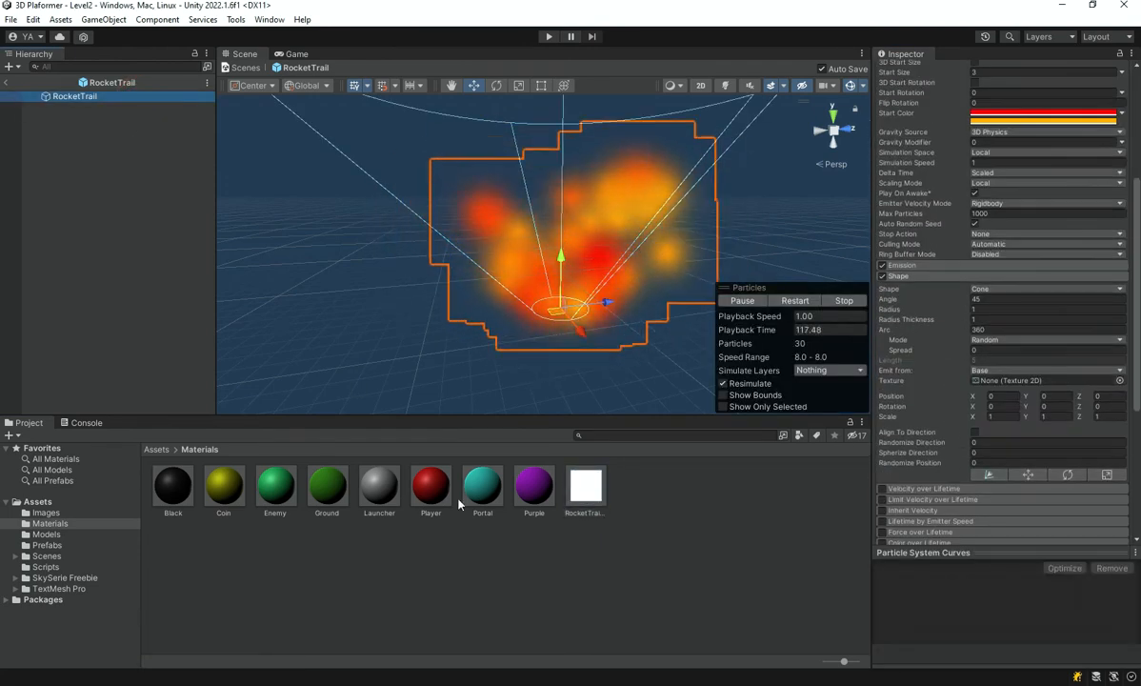
{"action": "left_click_drag", "start_coordinate": [588, 498], "coordinate": [130, 98]}
{"action": "left_click", "coordinate": [620, 550]}
- Try the Cutout Rendering Mode on RocketTrailMat
{"action": "left_click", "coordinate": [575, 506]}
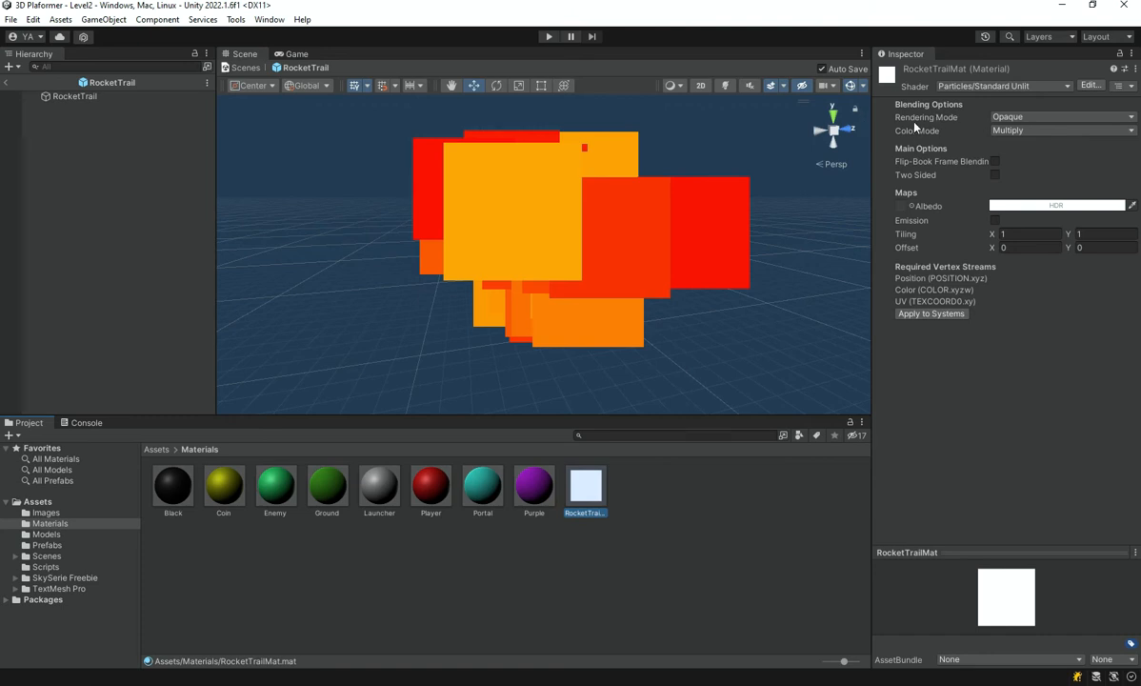
{"action": "left_click", "coordinate": [1028, 118]}
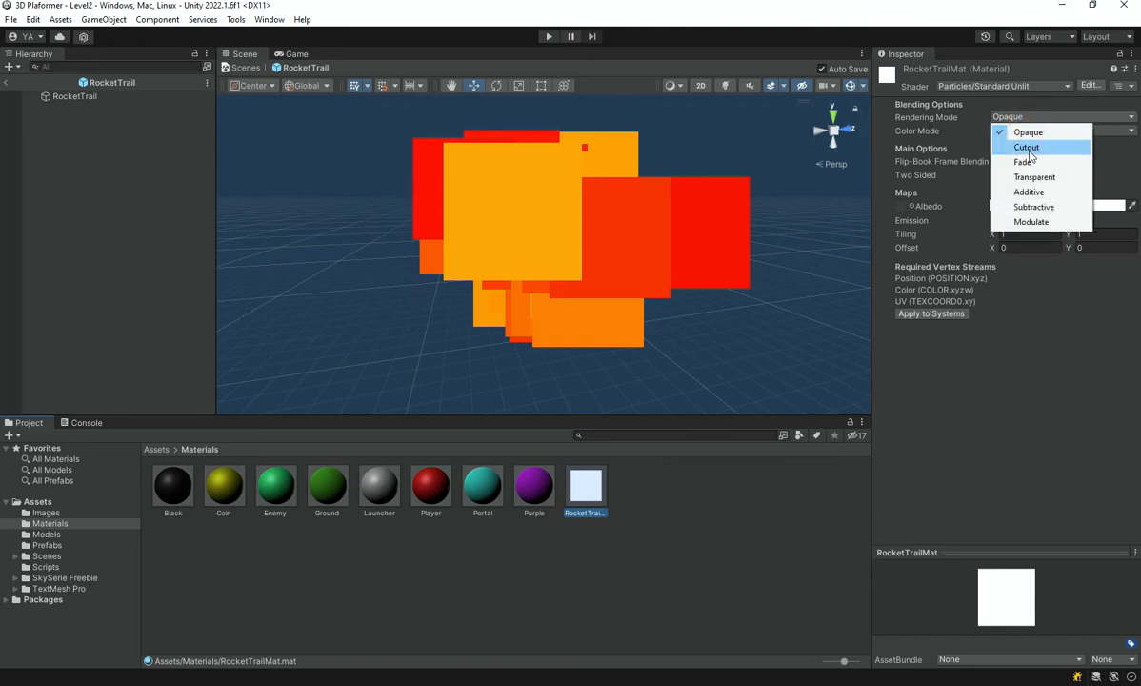
{"action": "left_click", "coordinate": [1029, 150]}
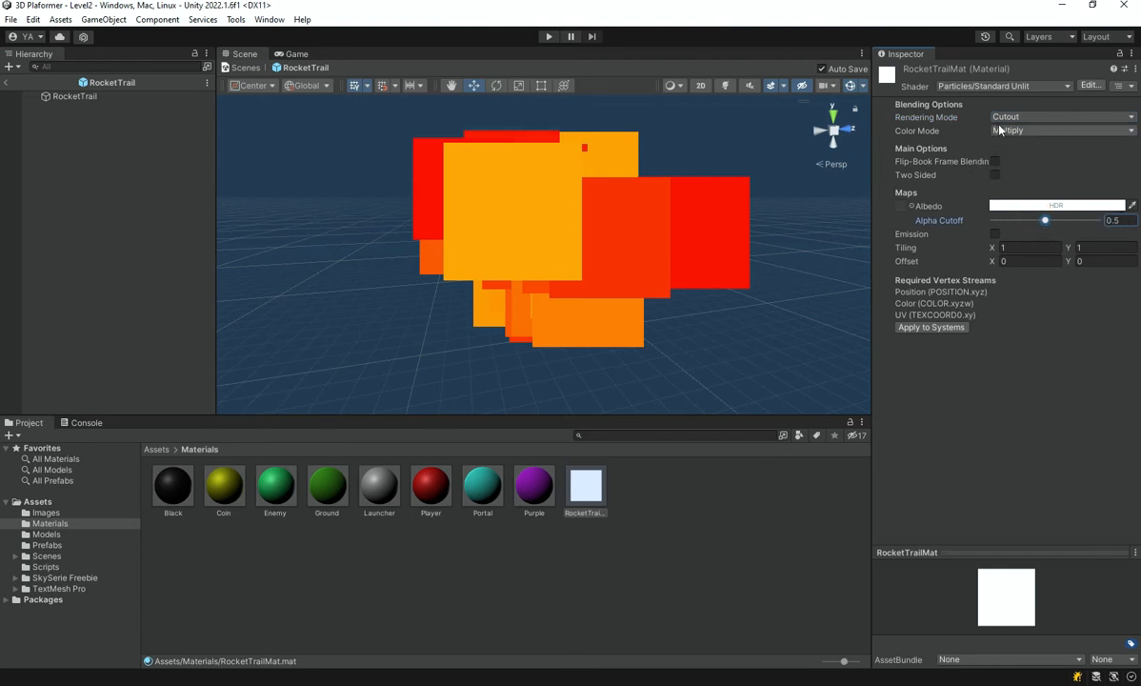
{"action": "left_click", "coordinate": [1059, 117]}
- Check the material at the end of RocketTrail's components and undo the assignment of RocketTrailMat
{"action": "left_click", "coordinate": [138, 96]}
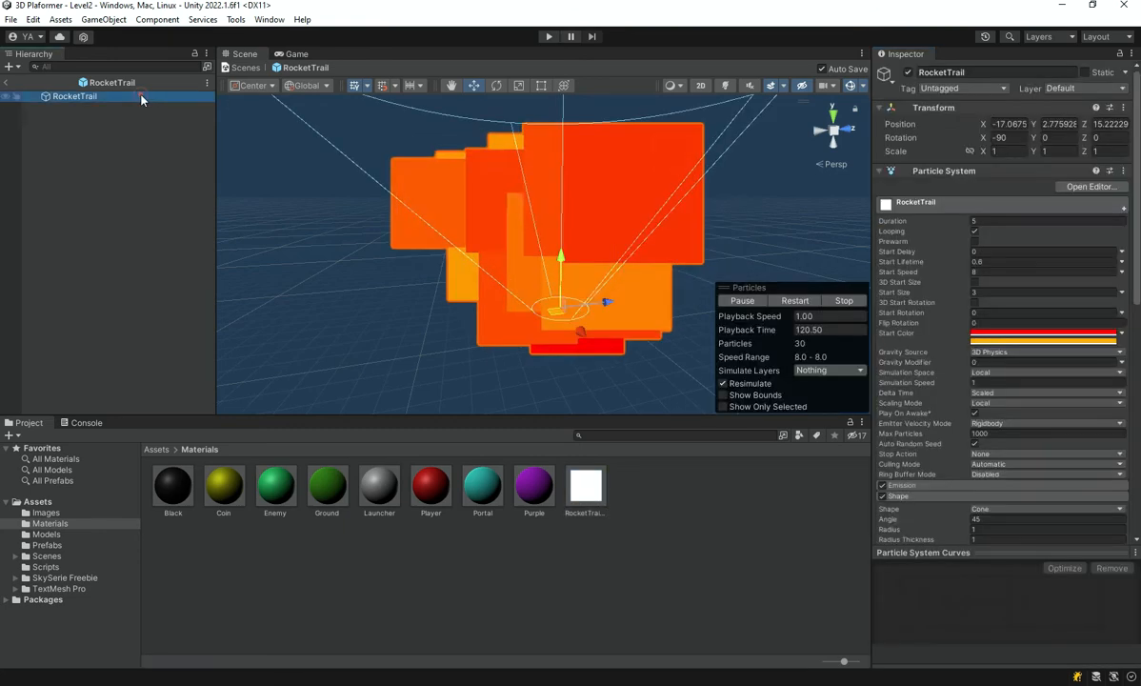
{"action": "scroll", "coordinate": [923, 299], "scroll_direction": "down", "scroll_amount": 3}
{"action": "scroll", "coordinate": [923, 299], "scroll_direction": "down", "scroll_amount": 5}
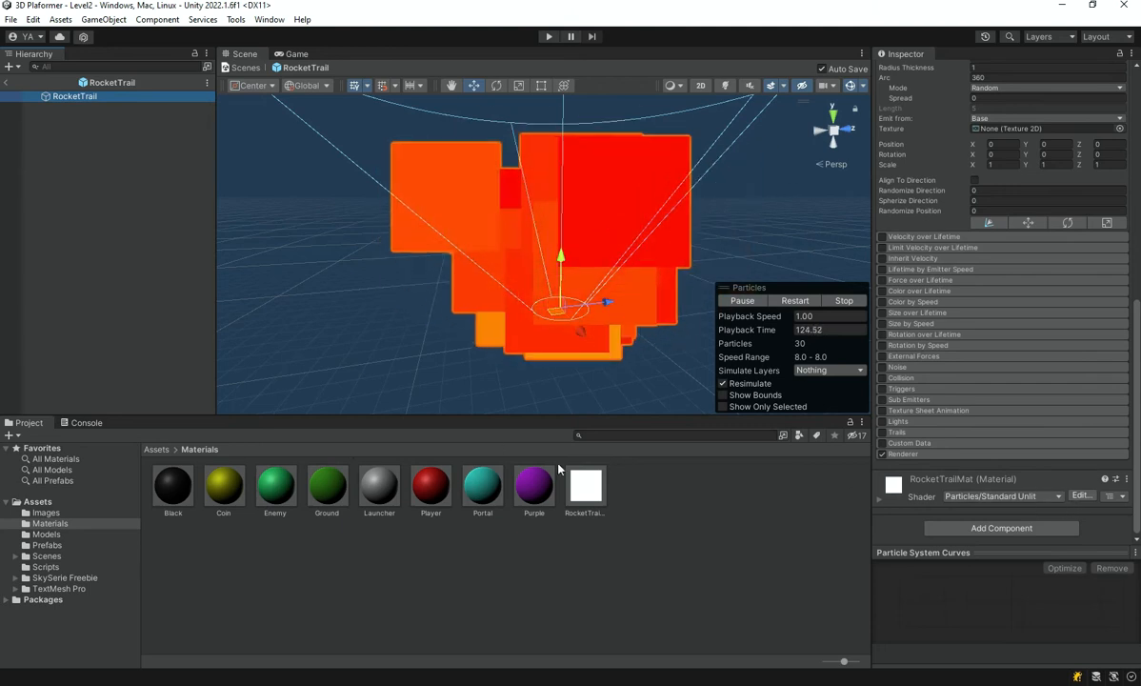
{"action": "left_click", "coordinate": [582, 486]}
{"action": "key", "text": "ctrl+z"}
{"action": "key", "text": "ctrl+z"}
{"action": "key", "text": "ctrl+z"}
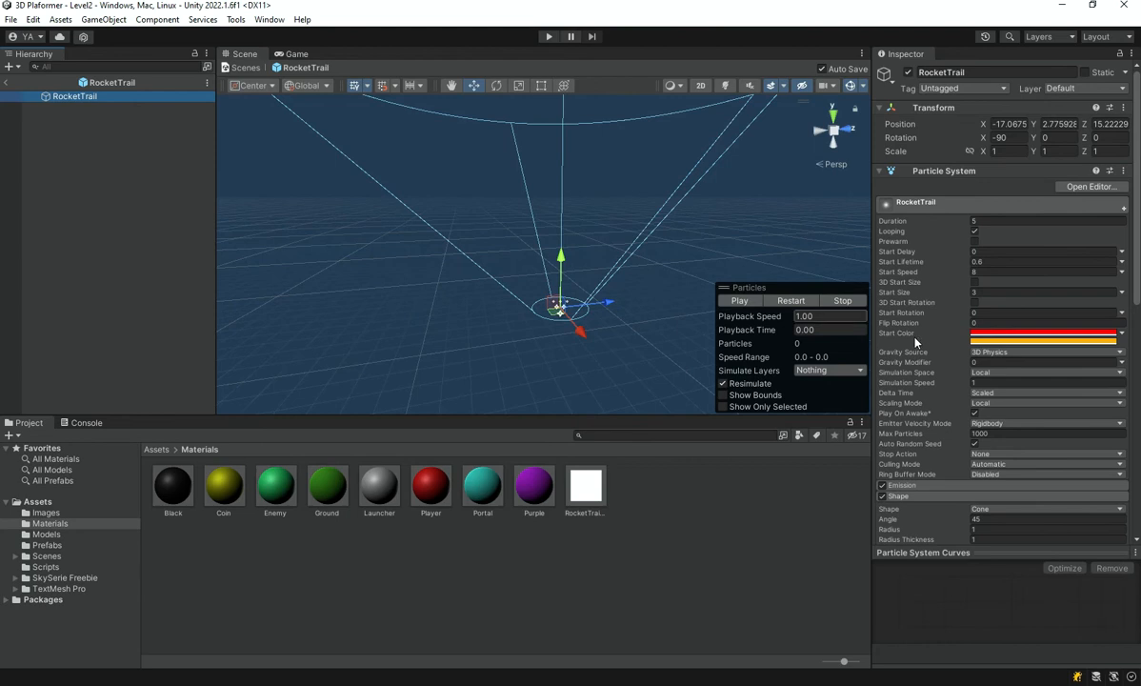
- Play the RocketTrail particle preview and copy the material properties of its Default-ParticleSystem material
{"action": "scroll", "coordinate": [914, 341], "scroll_direction": "down", "scroll_amount": 5}
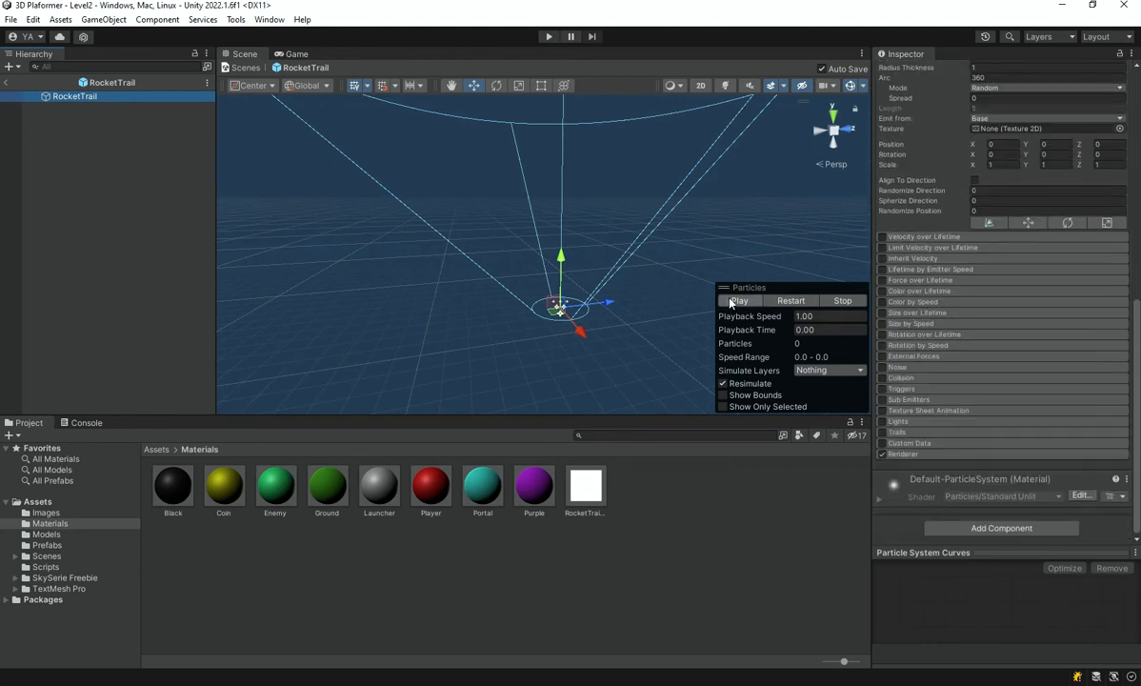
{"action": "left_click", "coordinate": [732, 301]}
{"action": "left_click", "coordinate": [1125, 479]}
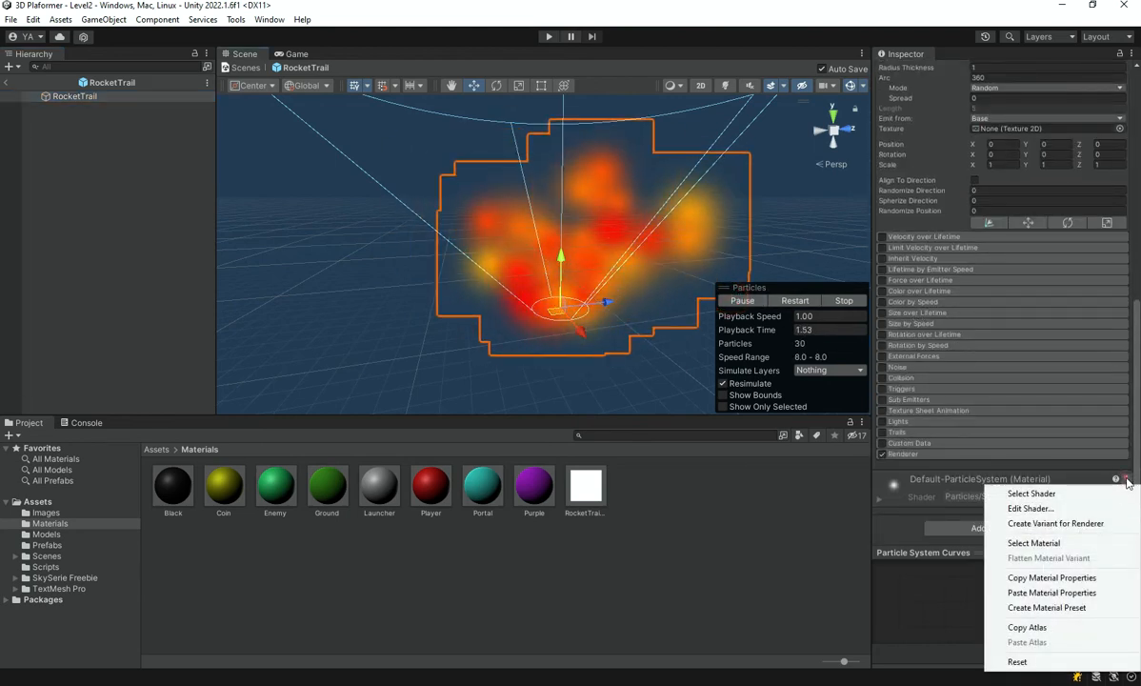
{"action": "left_click", "coordinate": [1040, 578]}
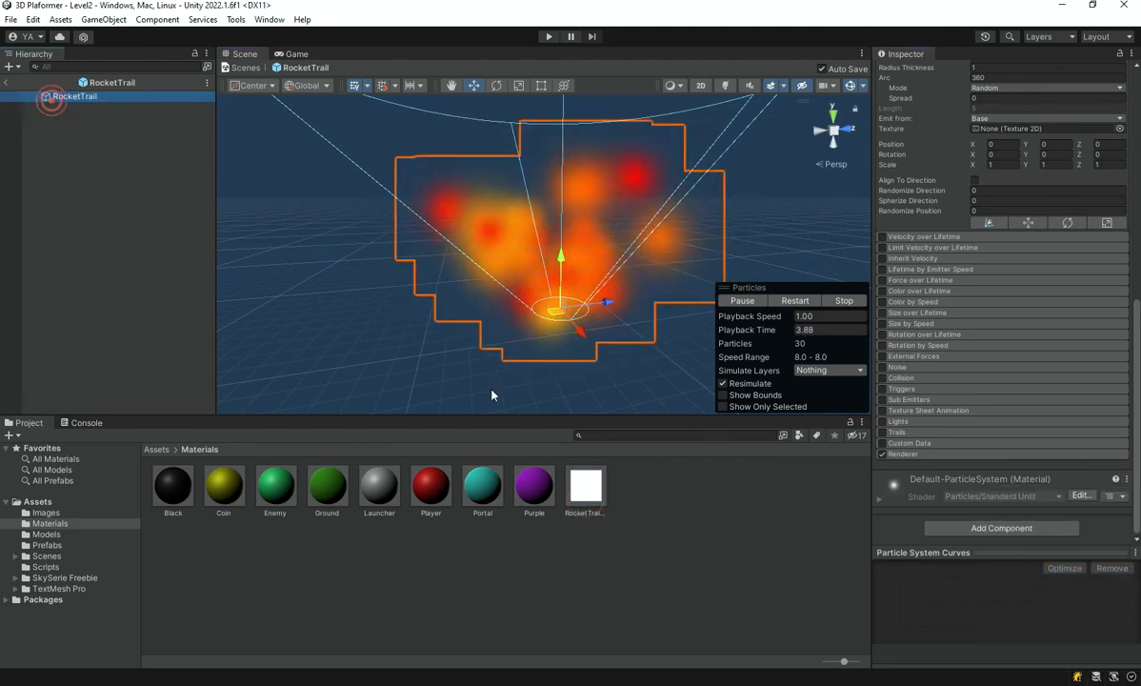
- Assign RocketTrailMat to the RocketTrail particle system and paste the copied material properties into it
{"action": "left_click_drag", "start_coordinate": [585, 485], "coordinate": [90, 104]}
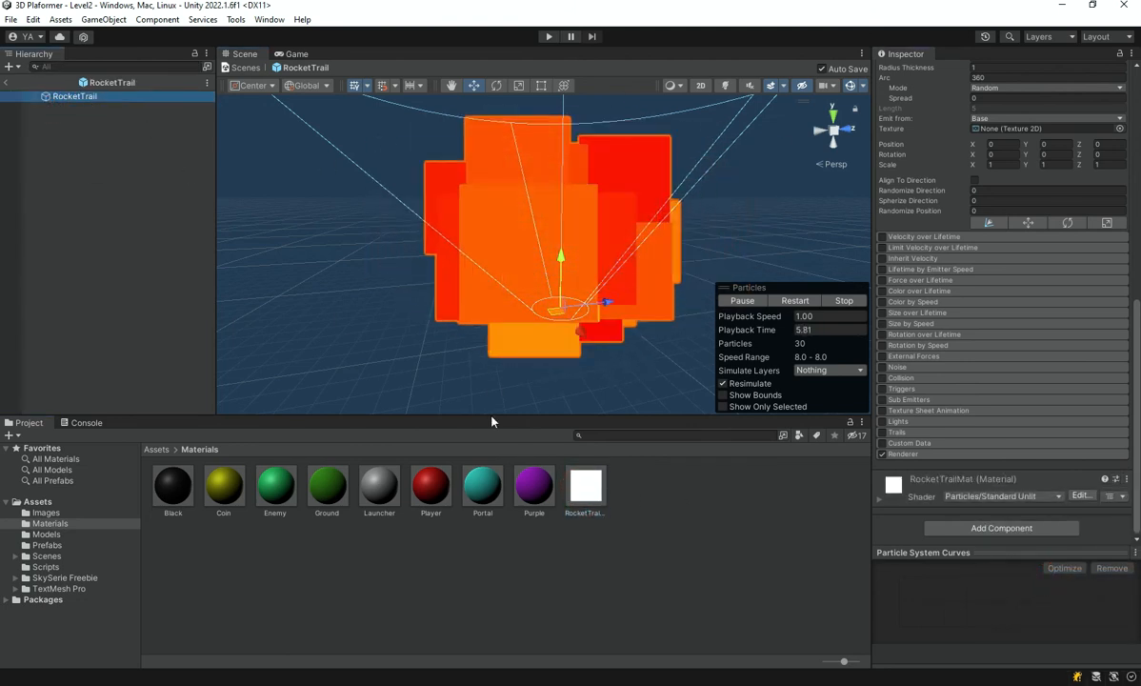
{"action": "left_click", "coordinate": [585, 484]}
{"action": "left_click", "coordinate": [1134, 69]}
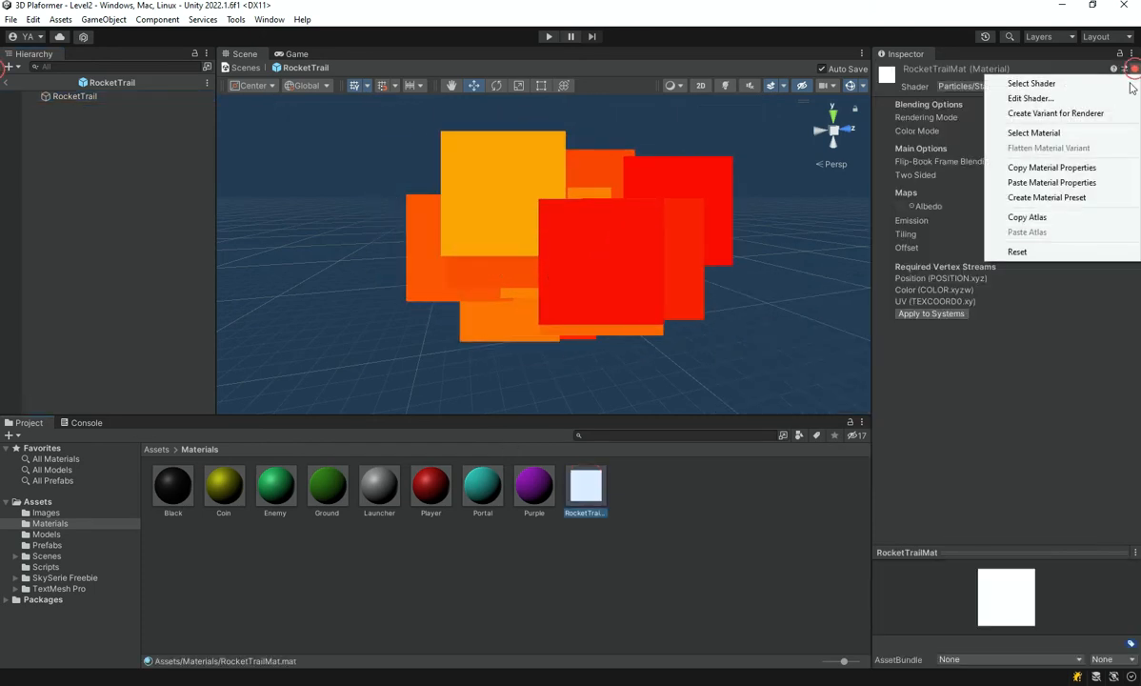
{"action": "left_click", "coordinate": [1072, 182]}
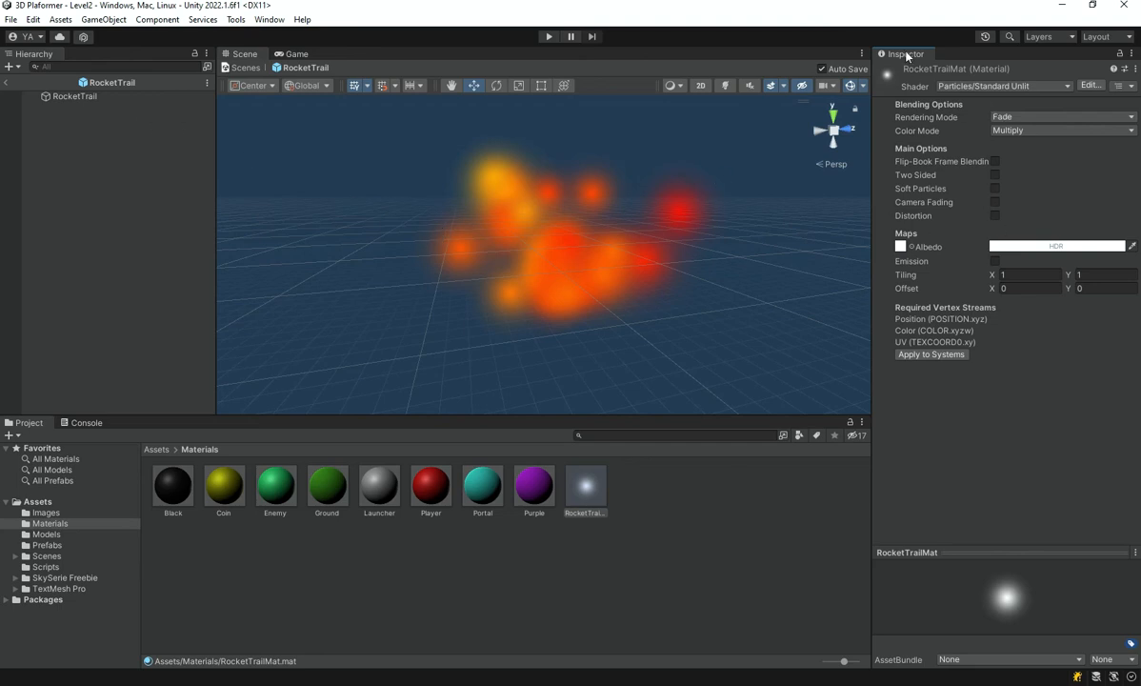
- Set RocketTrailMat's Rendering Mode to Cutout and check the RocketTrail particles in the scene view
{"action": "left_click", "coordinate": [1028, 116]}
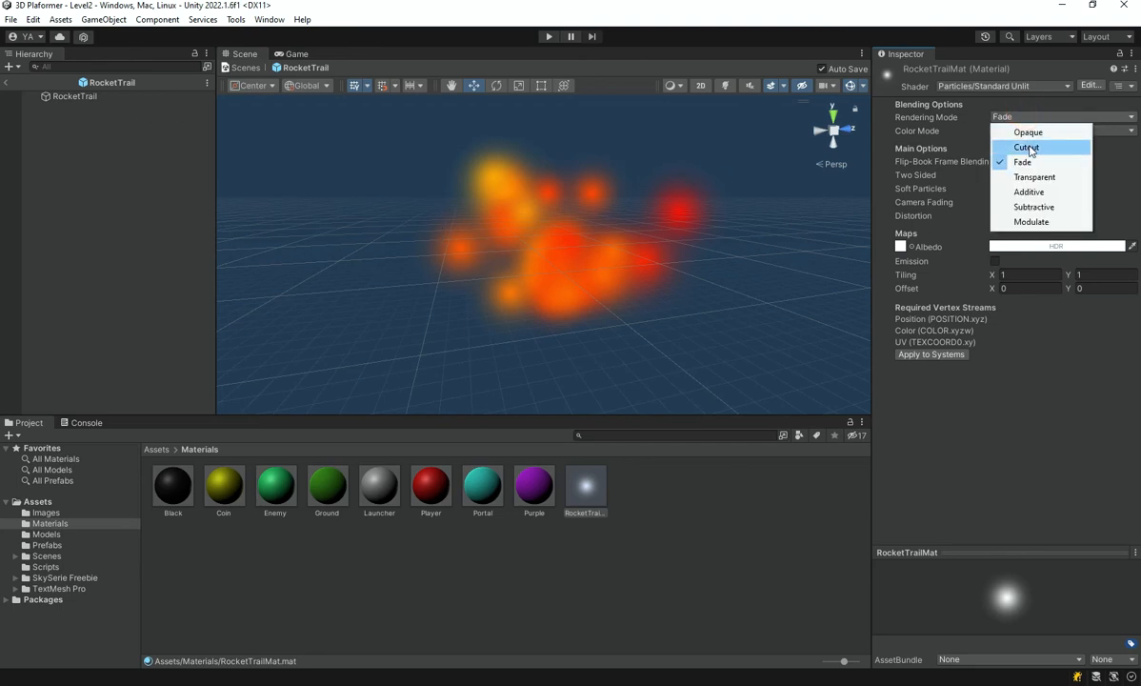
{"action": "left_click", "coordinate": [1026, 148]}
{"action": "left_click", "coordinate": [532, 279]}
{"action": "right_click_drag", "start_coordinate": [646, 281], "coordinate": [595, 276]}
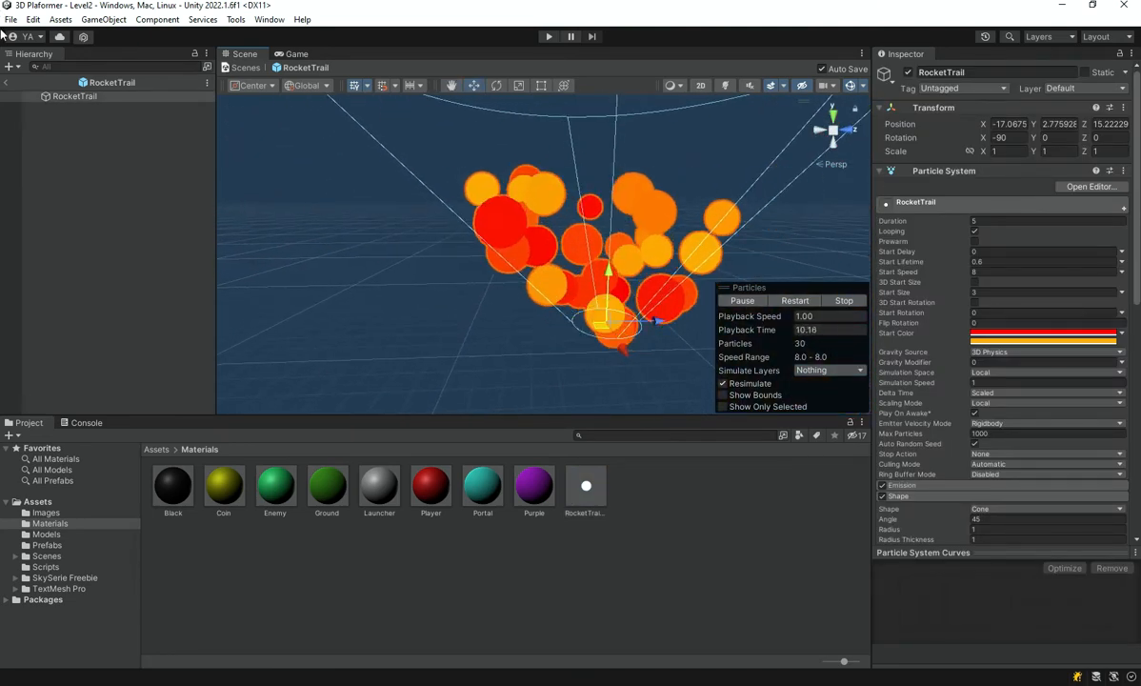
- Leave prefab editing for the Level2 scene and move the rocket away from its launcher to X 4.43
{"action": "left_click", "coordinate": [6, 82]}
{"action": "right_click_drag", "start_coordinate": [507, 226], "coordinate": [351, 247]}
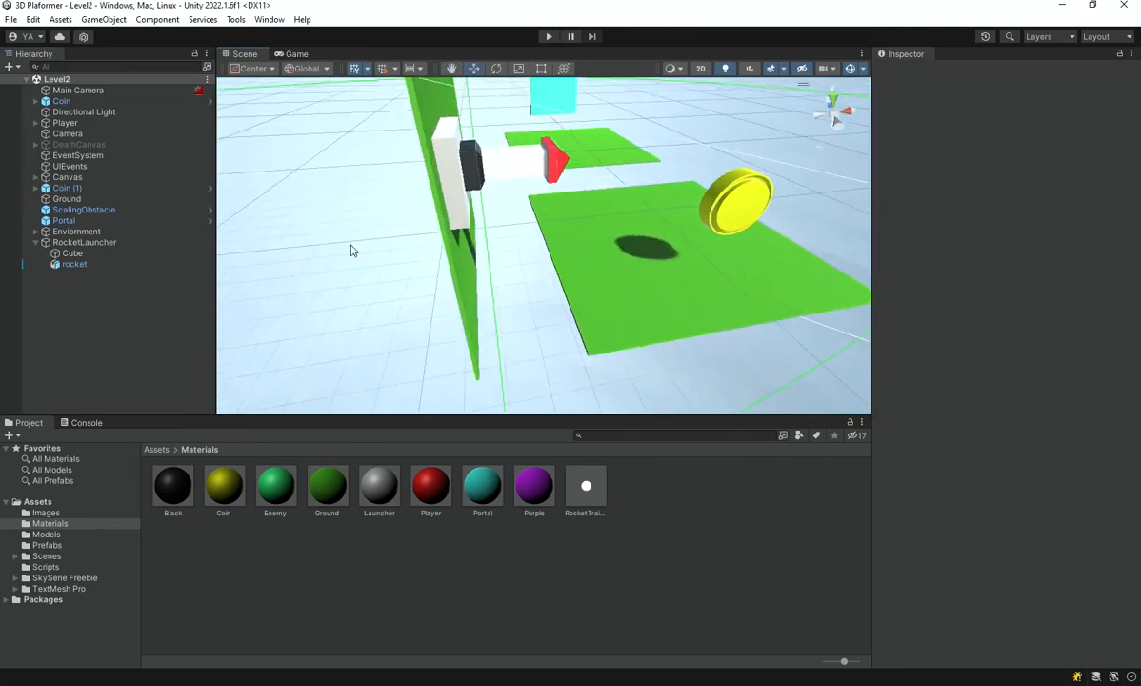
{"action": "left_click", "coordinate": [134, 259]}
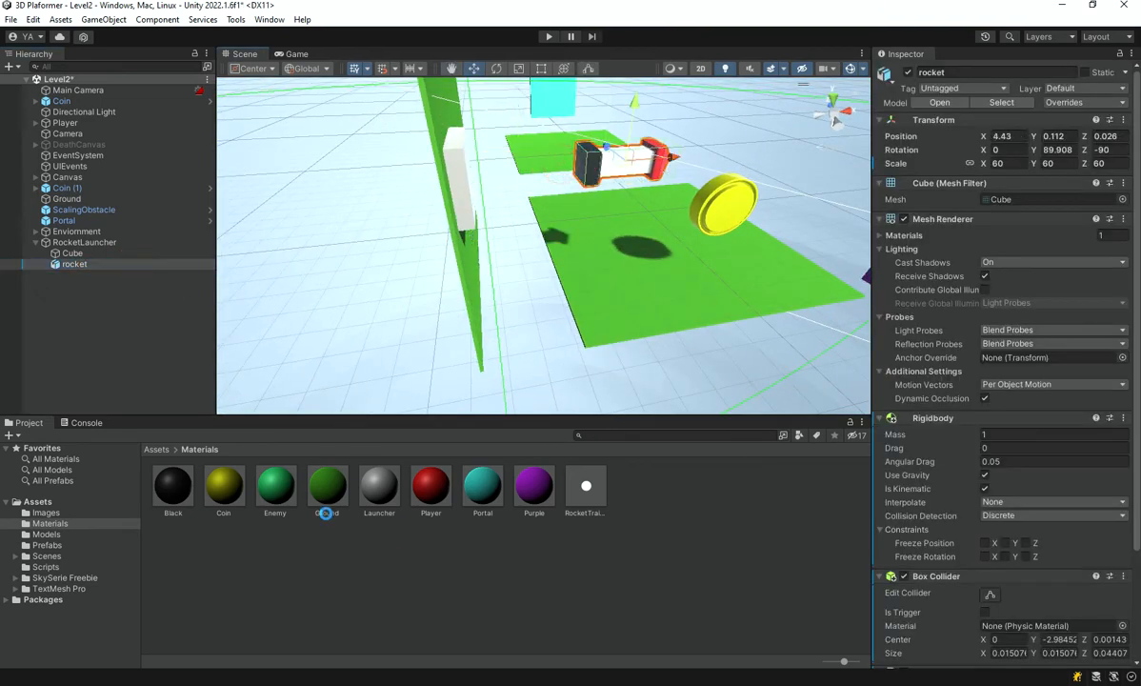
- Add the RocketTrail prefab from the Prefabs folder as a child of the rocket
{"action": "left_click", "coordinate": [46, 544]}
{"action": "left_click_drag", "start_coordinate": [267, 476], "coordinate": [119, 309]}
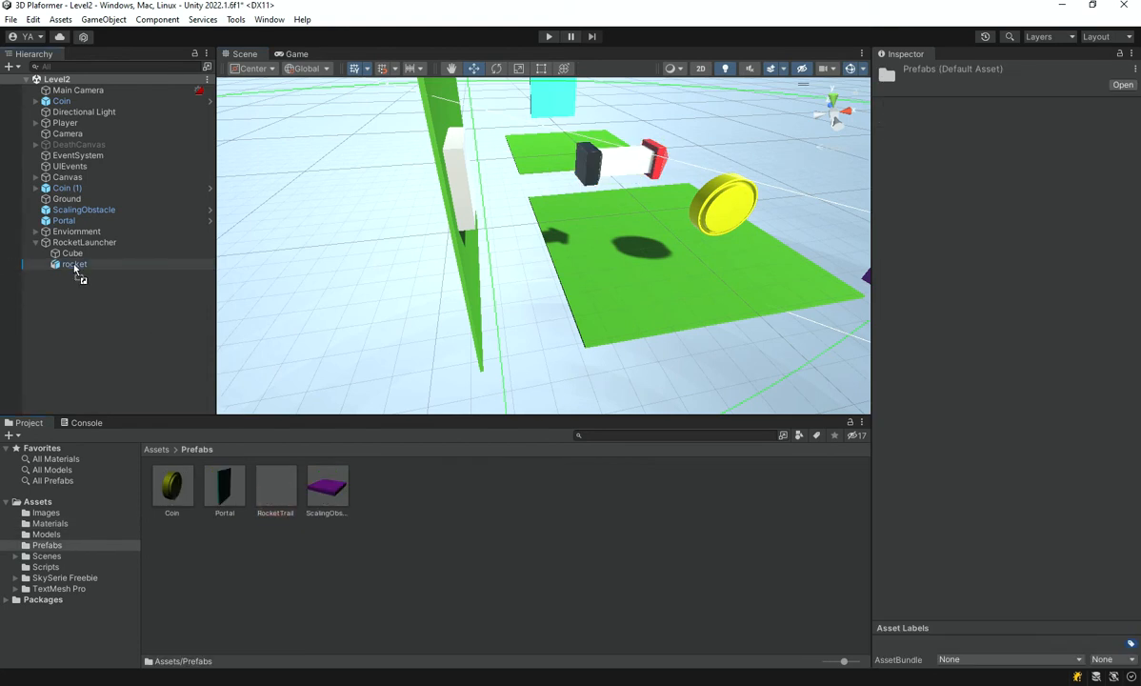
{"action": "left_click_drag", "start_coordinate": [76, 271], "coordinate": [74, 266]}
- Set the RocketTrail child's local position to 0, 0, 0 and inspect the particles at the rocket
{"action": "right_click_drag", "start_coordinate": [500, 288], "coordinate": [1013, 118]}
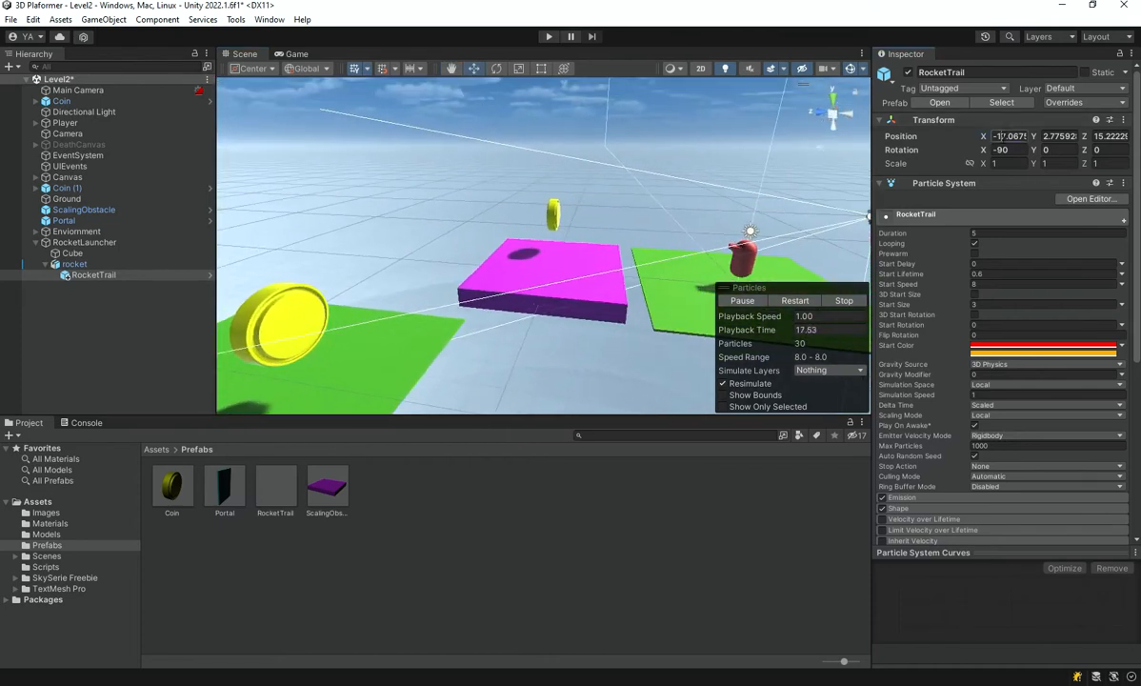
{"action": "left_click", "coordinate": [1126, 136]}
{"action": "type", "text": "0"}
{"action": "right_click_drag", "start_coordinate": [398, 171], "coordinate": [145, 222]}
{"action": "right_click_drag", "start_coordinate": [242, 224], "coordinate": [772, 282]}
{"action": "key", "text": "s"}
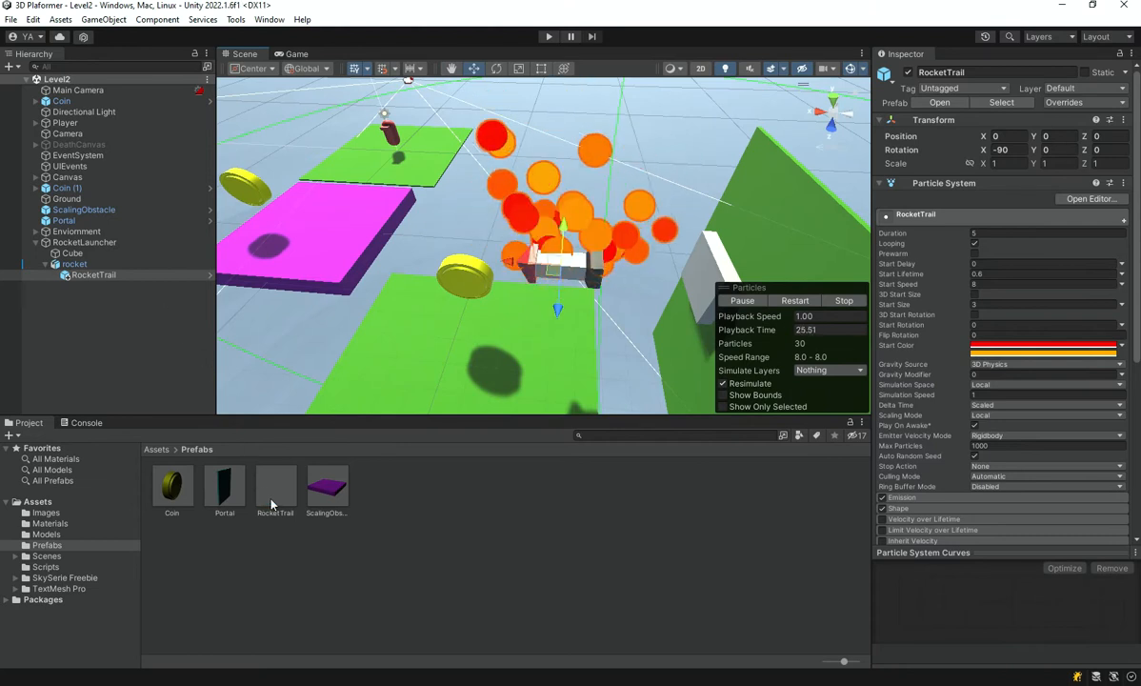
- Set the Shape module's X rotation to -90 in the RocketTrail prefab asset
{"action": "left_click", "coordinate": [270, 502]}
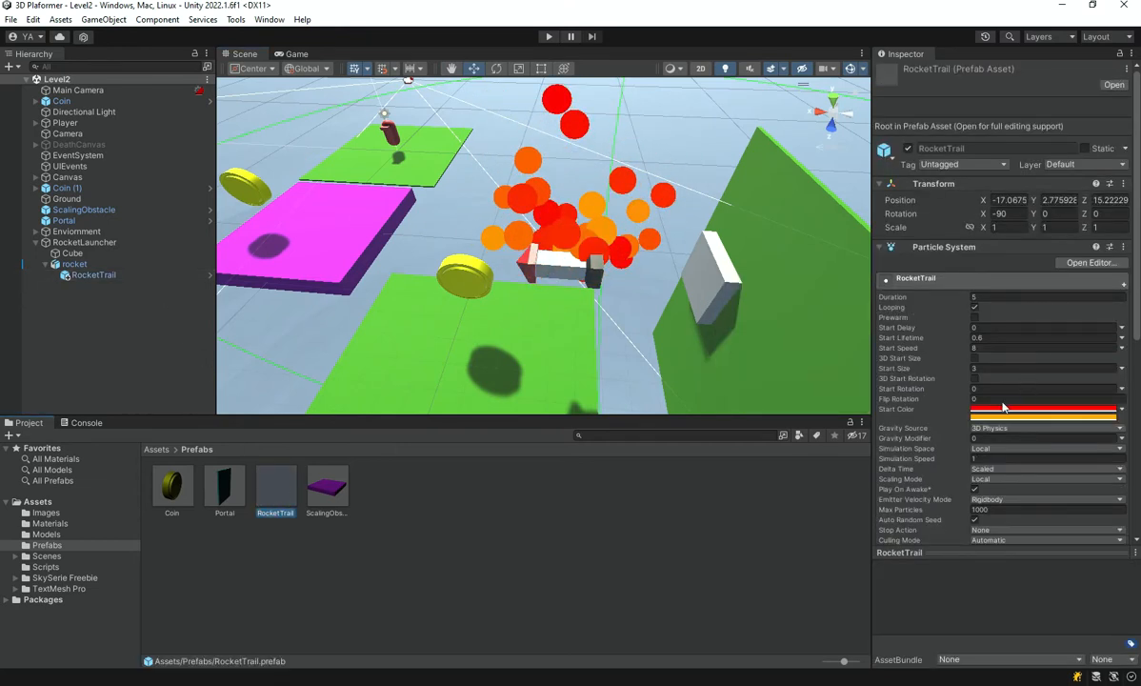
{"action": "scroll", "coordinate": [919, 466], "scroll_direction": "down", "scroll_amount": 3}
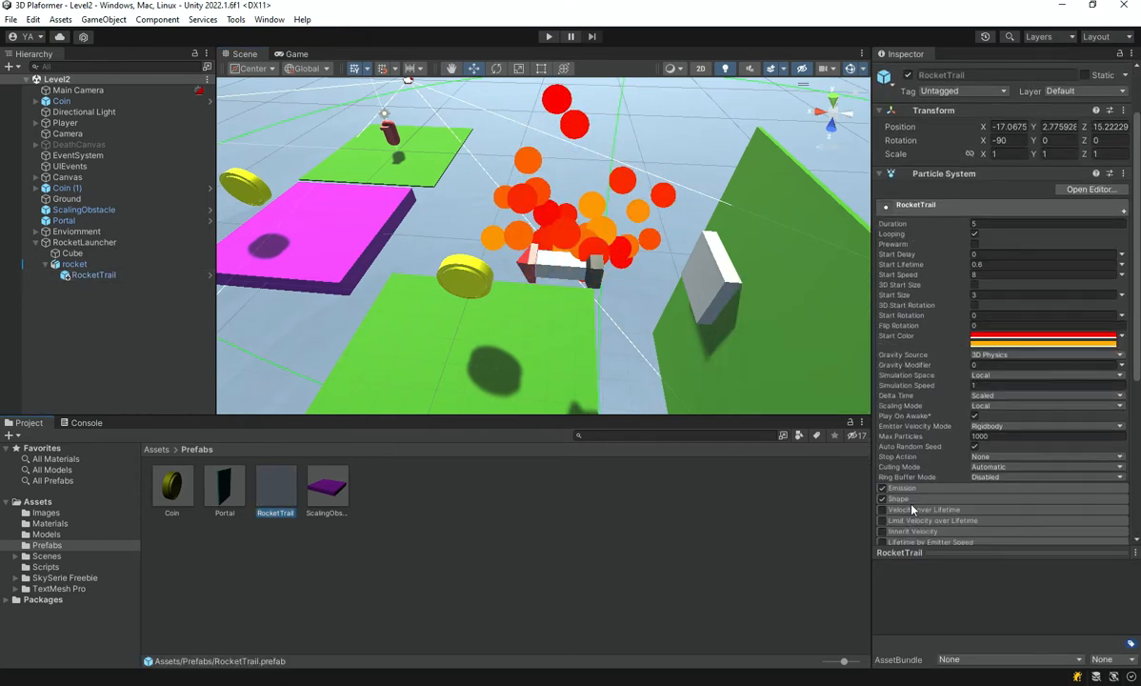
{"action": "scroll", "coordinate": [908, 506], "scroll_direction": "down", "scroll_amount": 1}
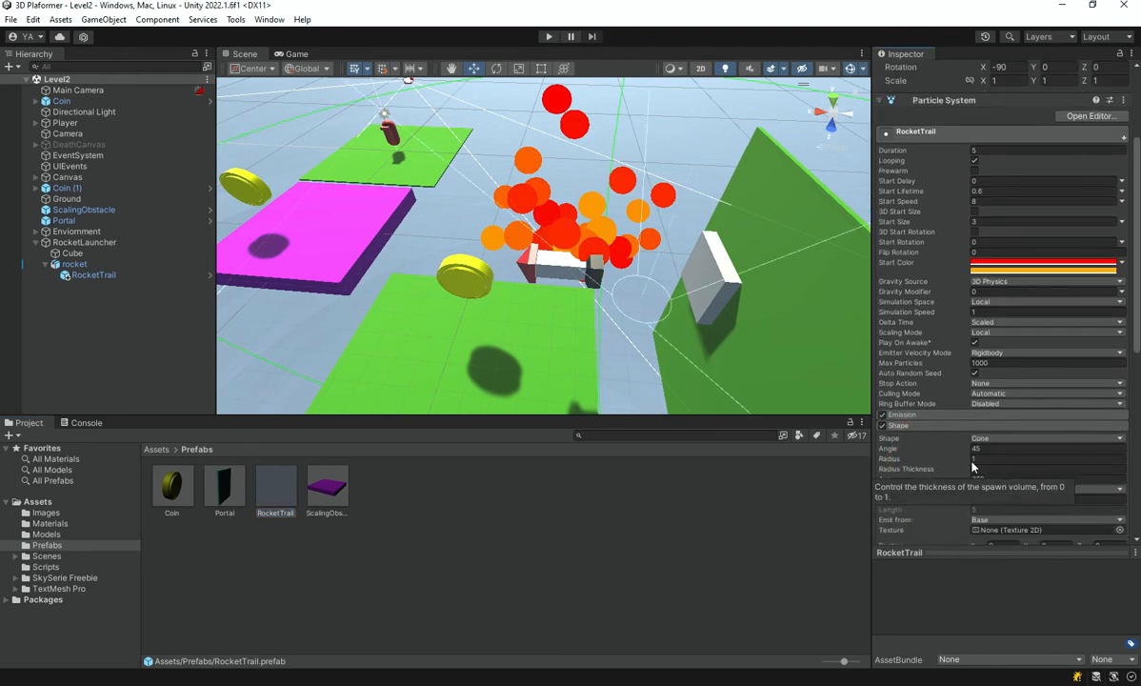
{"action": "scroll", "coordinate": [896, 470], "scroll_direction": "down", "scroll_amount": 2}
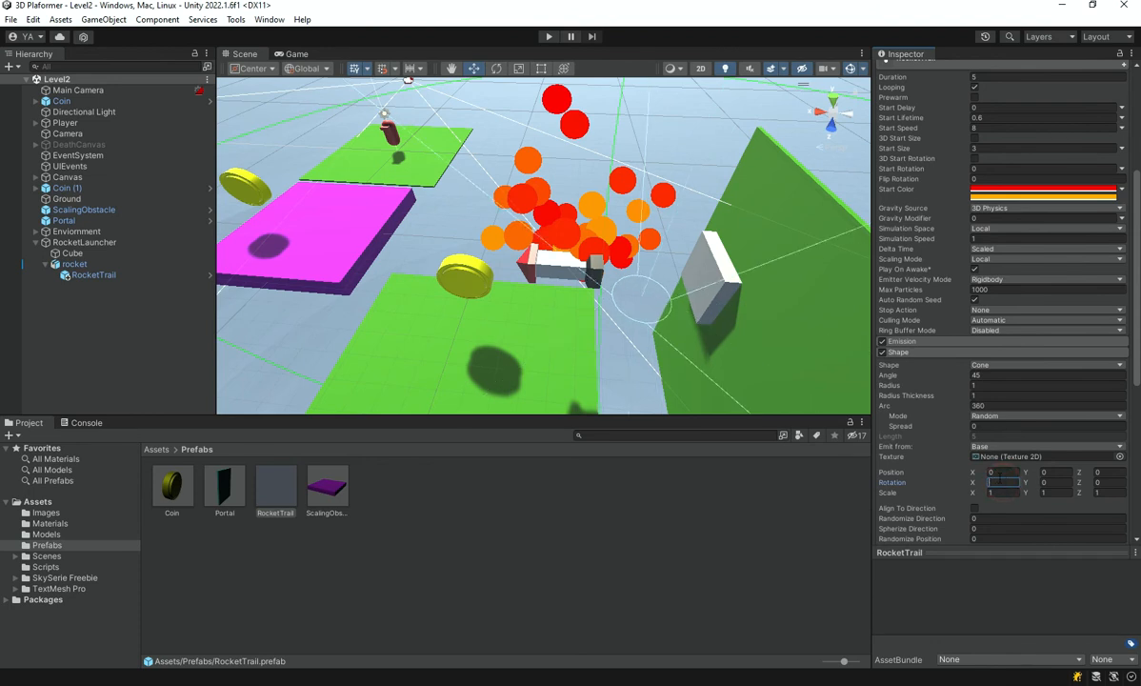
- Move the RocketTrail child to the rear end of the rocket, at about Z -0.0245
{"action": "left_click", "coordinate": [92, 276]}
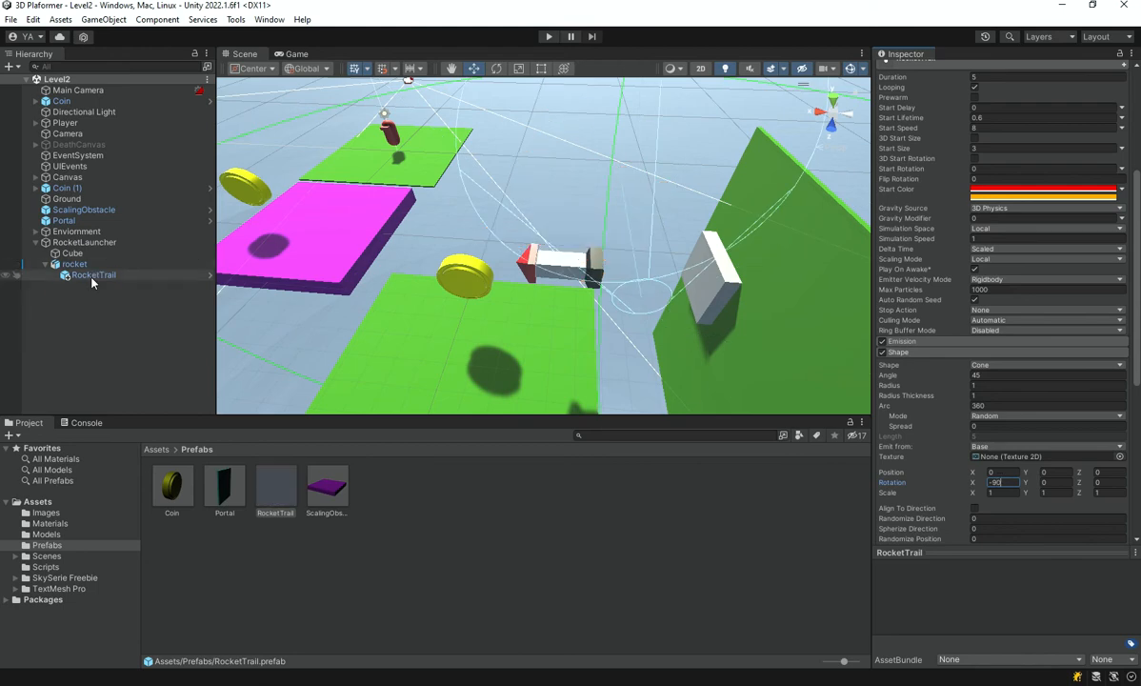
{"action": "right_click_drag", "start_coordinate": [480, 281], "coordinate": [1091, 168]}
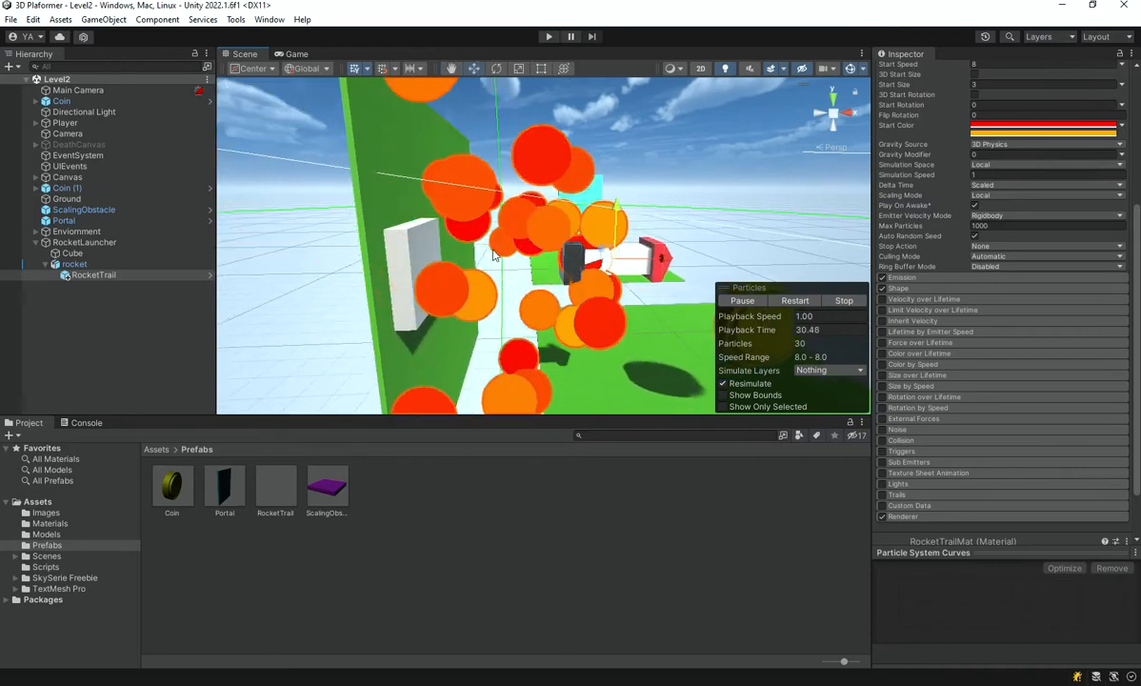
{"action": "left_click_drag", "start_coordinate": [659, 261], "coordinate": [595, 264]}
{"action": "right_click_drag", "start_coordinate": [428, 326], "coordinate": [527, 323]}
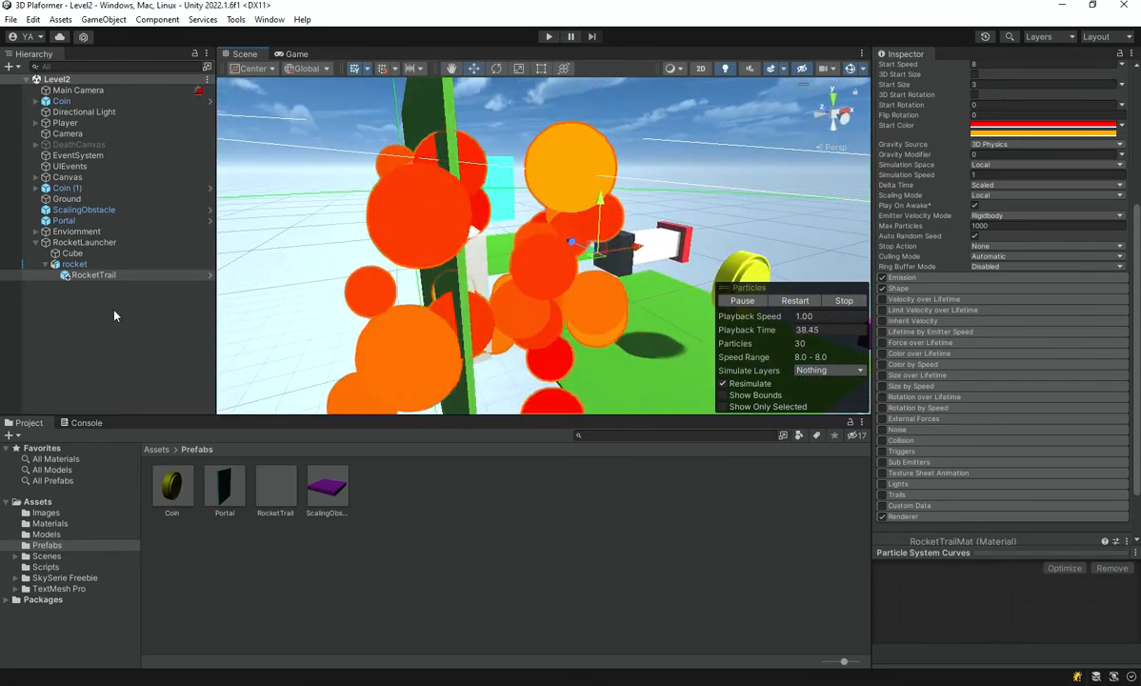
- Set the Start Size of the rocket's RocketTrail particles to 2
{"action": "scroll", "coordinate": [957, 283], "scroll_direction": "up", "scroll_amount": 5}
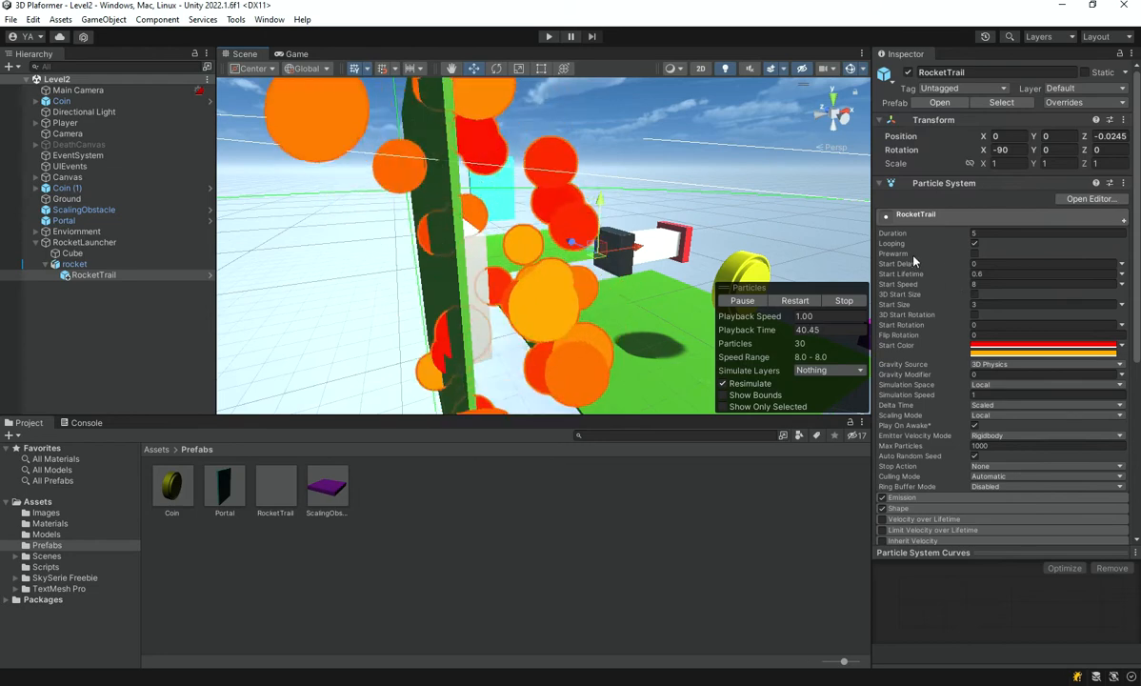
{"action": "right_click_drag", "start_coordinate": [527, 216], "coordinate": [867, 286]}
{"action": "type", "text": "2"}
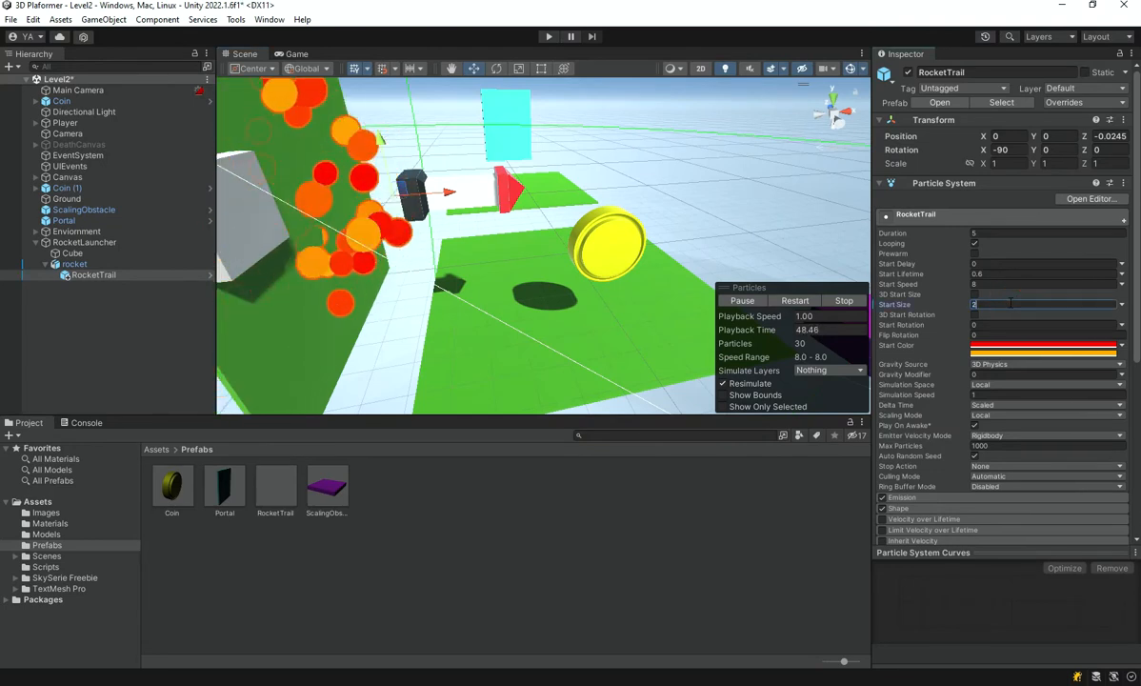
- Set the RocketTrail cone's Angle to 30 and Radius to 0.3 in the Shape module
{"action": "scroll", "coordinate": [982, 431], "scroll_direction": "down", "scroll_amount": 2}
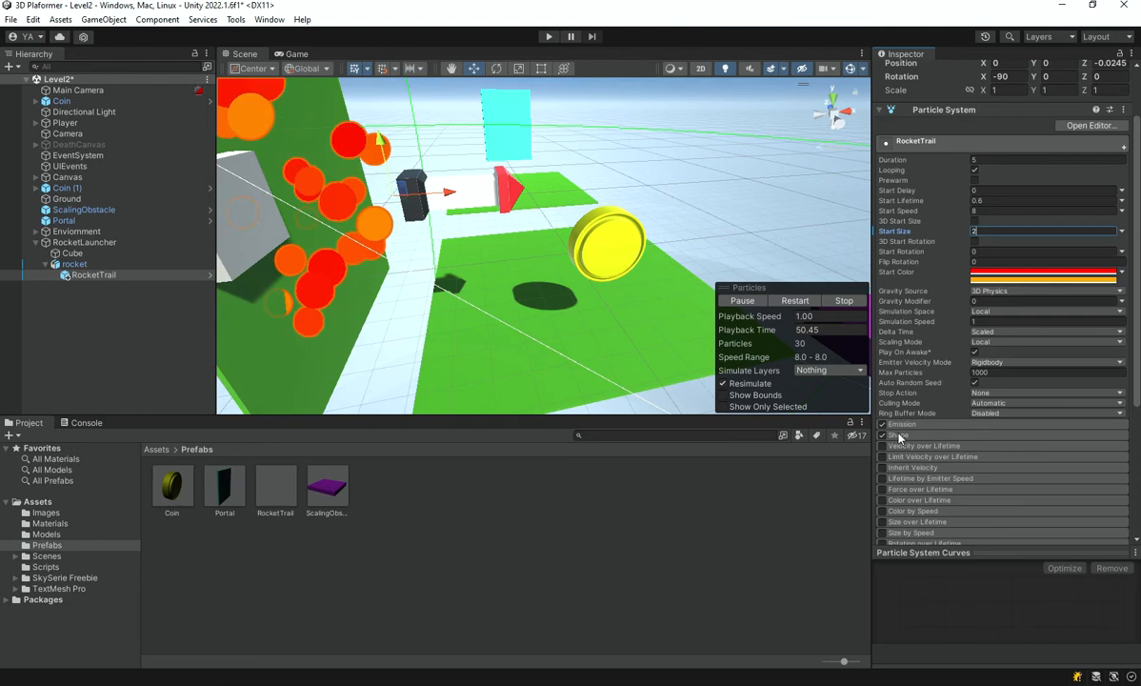
{"action": "left_click", "coordinate": [900, 435]}
{"action": "left_click", "coordinate": [990, 459]}
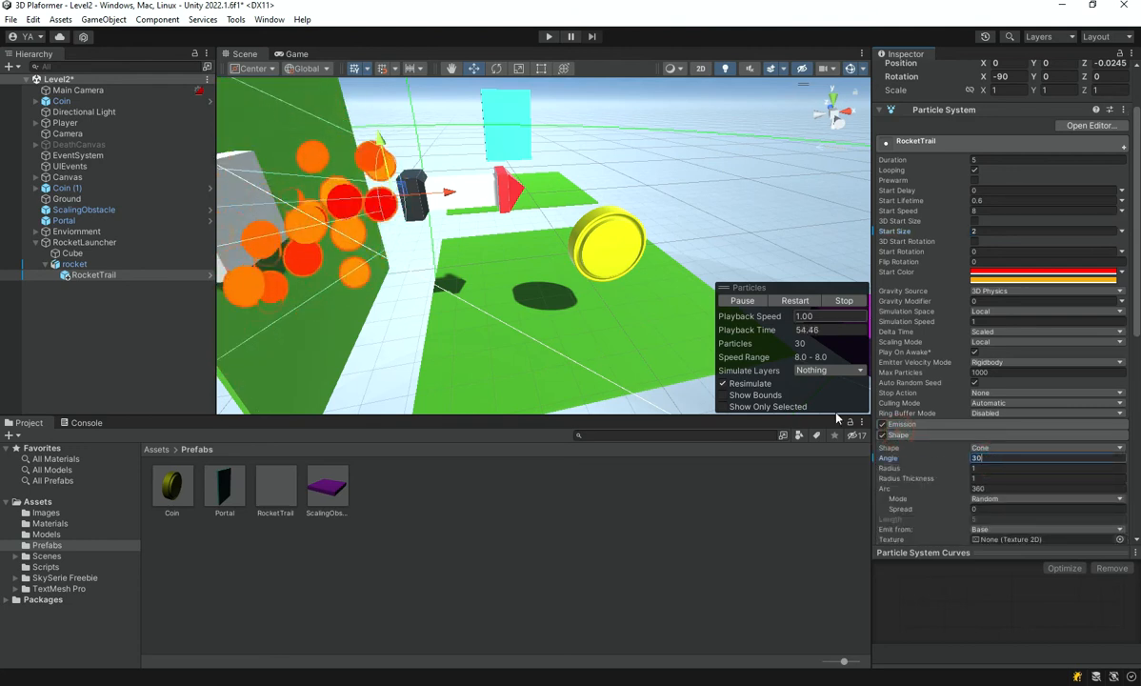
{"action": "left_click_drag", "start_coordinate": [922, 469], "coordinate": [904, 479]}
{"action": "left_click", "coordinate": [1012, 470]}
{"action": "type", "text": ".3"}
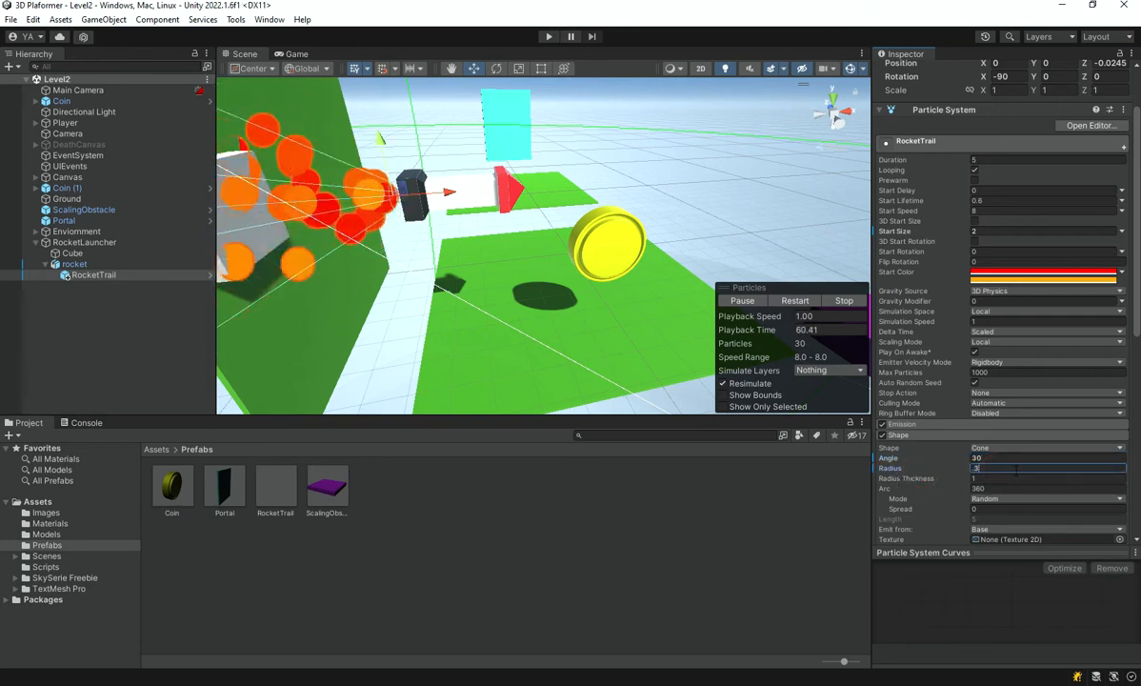
- Set RocketTrail's Start Lifetime to 0.2 and move it closer to the rocket's rear, at about Z -0.0194
{"action": "left_click", "coordinate": [991, 201]}
{"action": "type", "text": ".2"}
{"action": "right_click_drag", "start_coordinate": [519, 205], "coordinate": [461, 171]}
{"action": "key", "text": "w"}
{"action": "left_click_drag", "start_coordinate": [607, 264], "coordinate": [635, 266]}
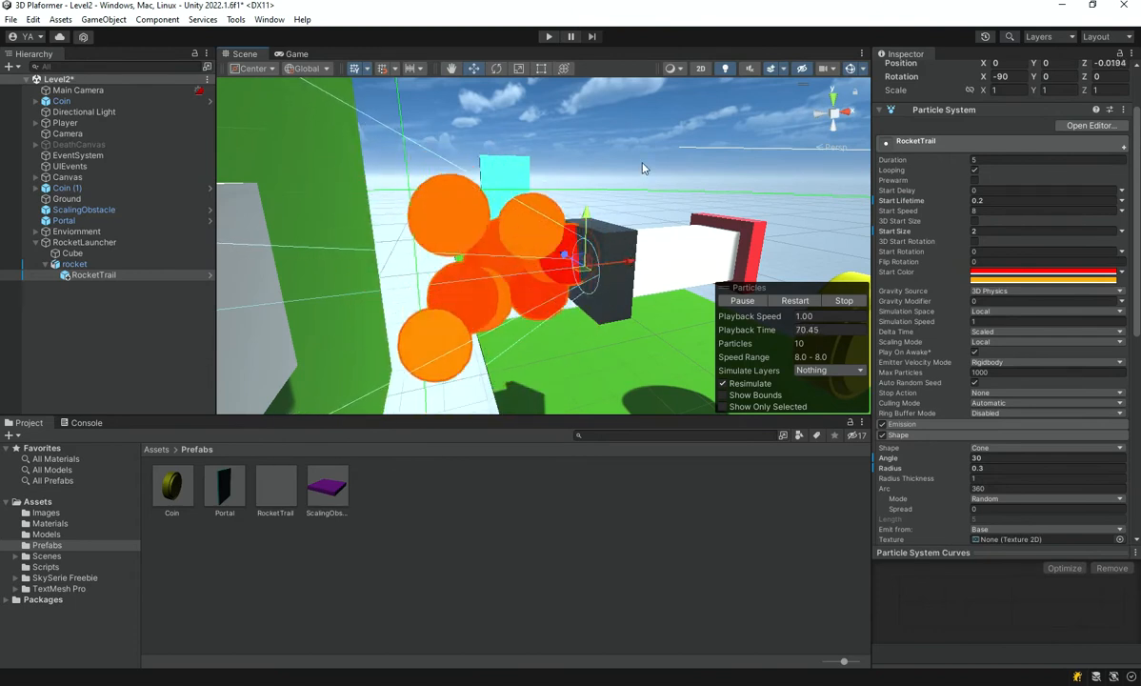
- Move the rocket with its trail back into the launcher, to about X 1.4
{"action": "left_click", "coordinate": [641, 162]}
{"action": "left_click", "coordinate": [93, 275]}
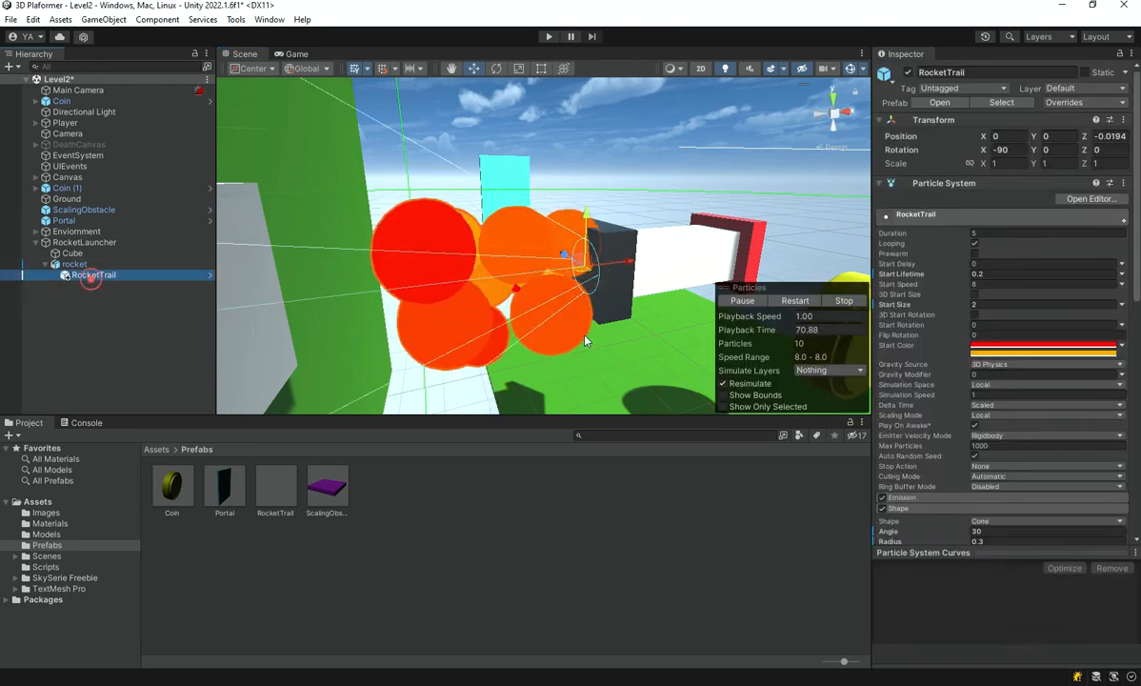
{"action": "right_click_drag", "start_coordinate": [590, 352], "coordinate": [542, 354]}
{"action": "key", "text": "f"}
{"action": "left_click", "coordinate": [94, 275]}
{"action": "left_click", "coordinate": [76, 264]}
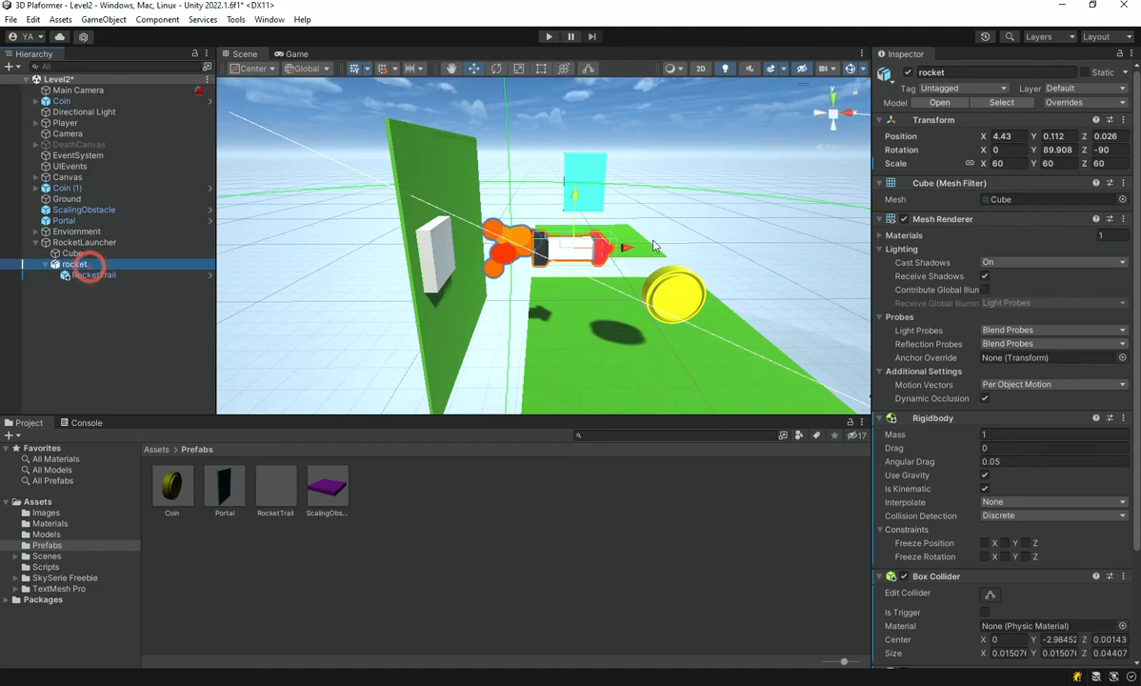
{"action": "left_click_drag", "start_coordinate": [627, 249], "coordinate": [538, 260]}
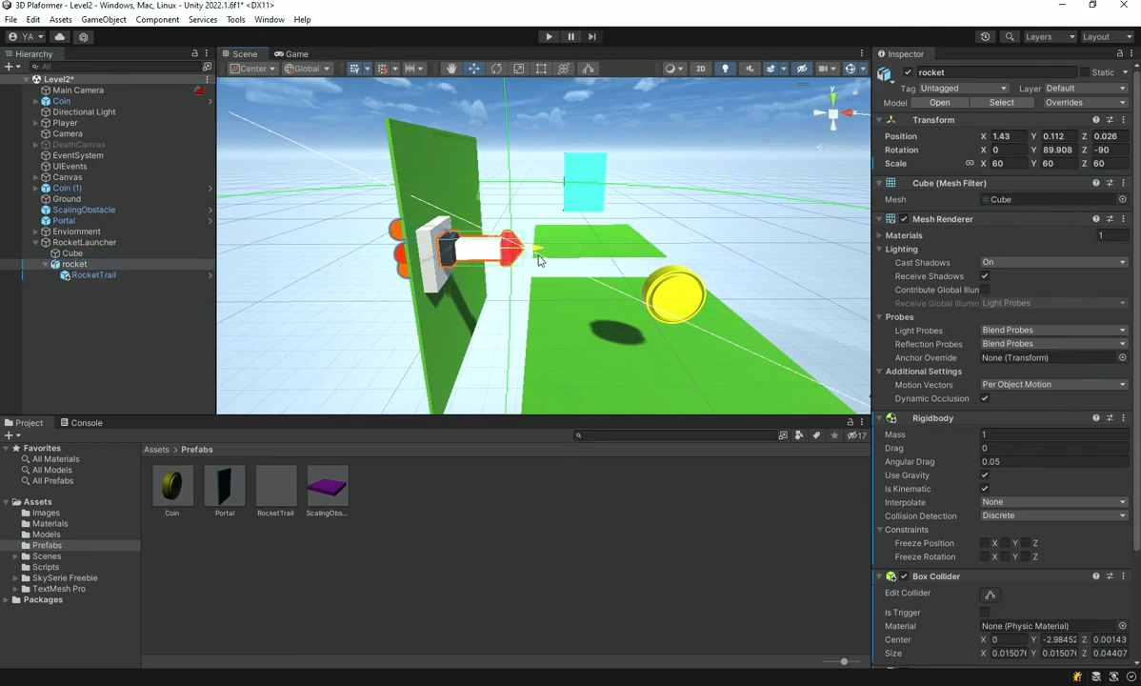
- Stop the RocketTrail preview, disable Play On Awake and apply all overrides to the RocketTrail prefab
{"action": "left_click", "coordinate": [94, 274]}
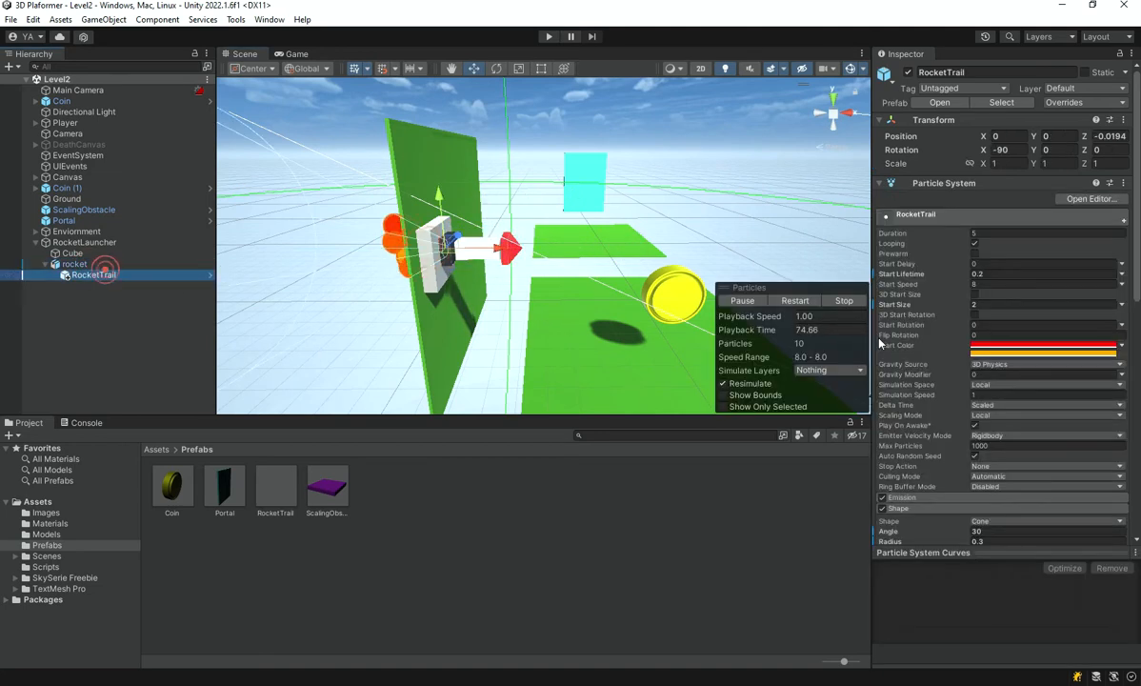
{"action": "left_click", "coordinate": [843, 301]}
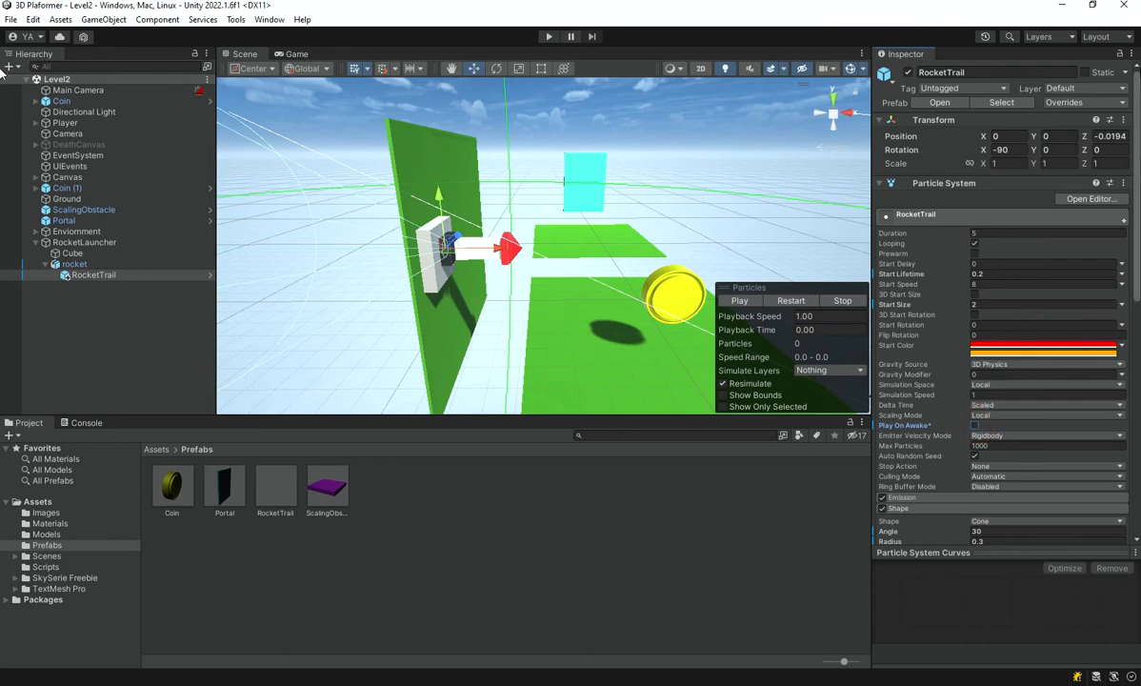
{"action": "left_click", "coordinate": [1119, 105]}
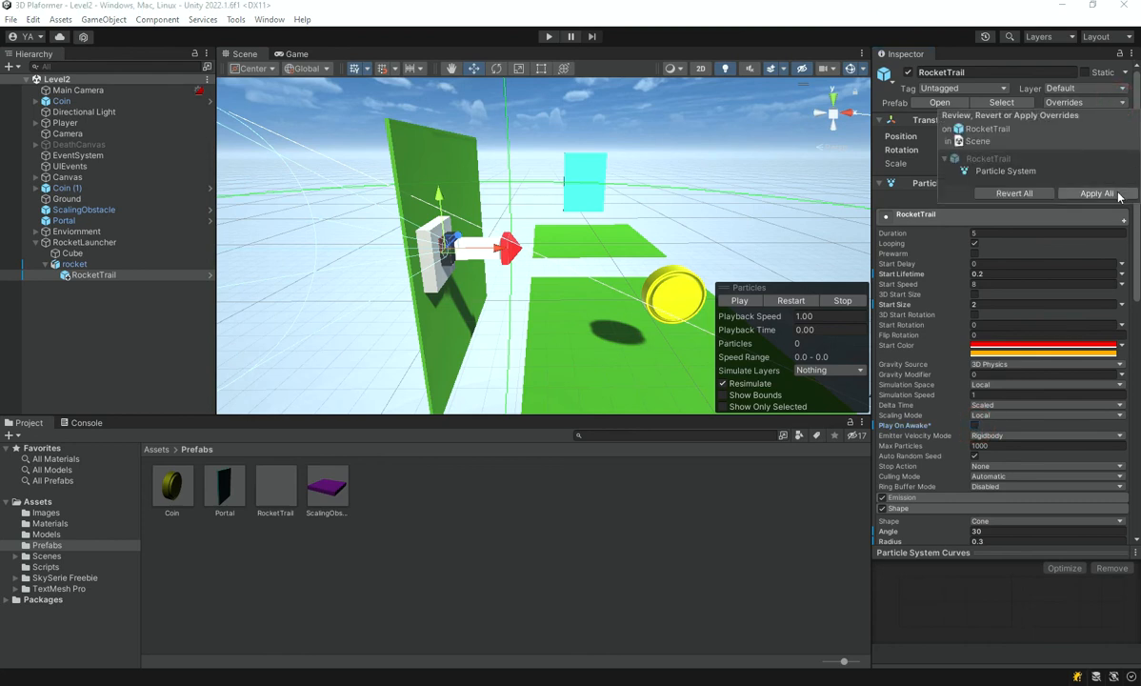
{"action": "left_click", "coordinate": [1111, 190]}
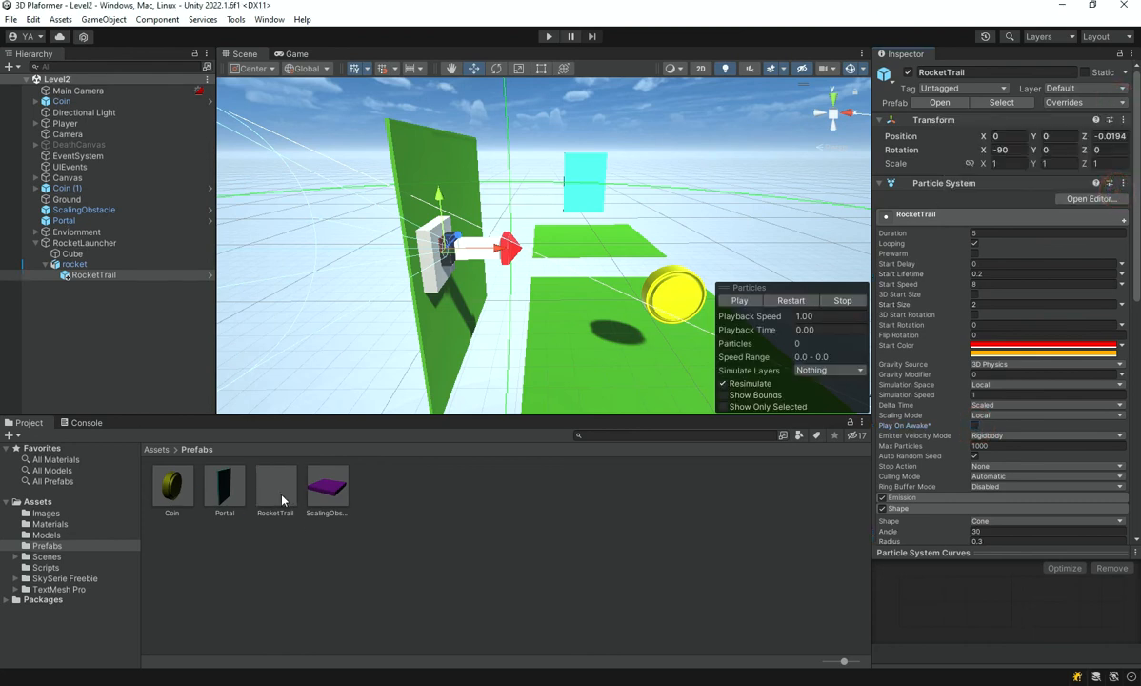
- Check the RocketLauncher's settings and review the rocket's prefab overrides
{"action": "left_click", "coordinate": [77, 245]}
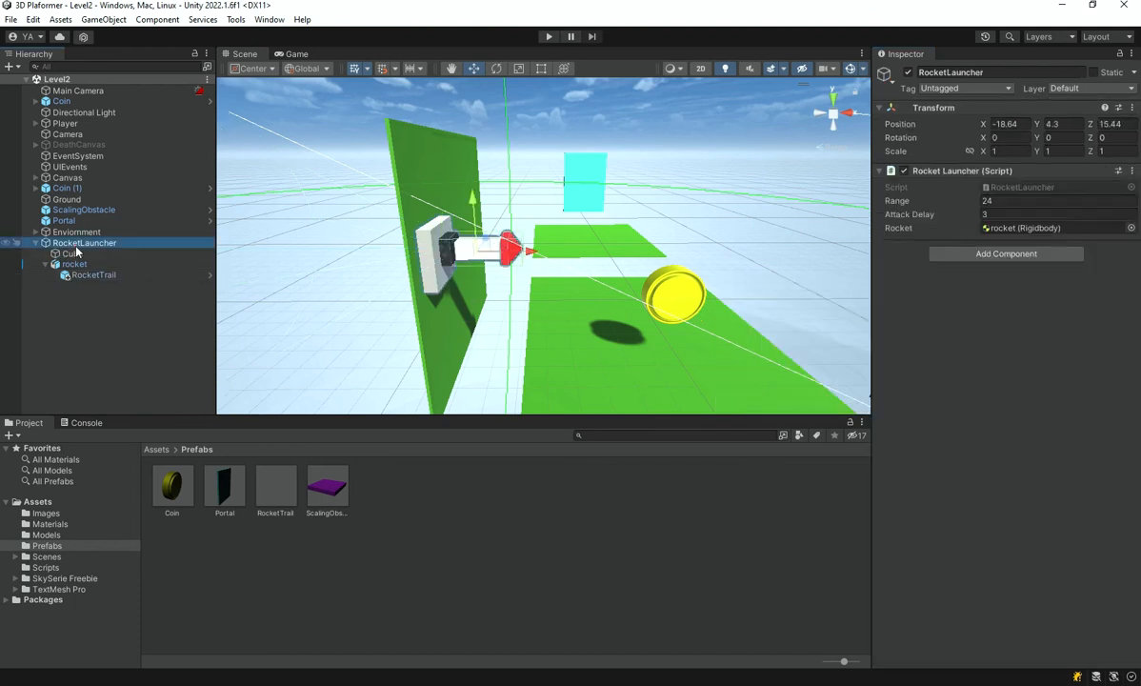
{"action": "left_click", "coordinate": [143, 264]}
{"action": "left_click", "coordinate": [1074, 102]}
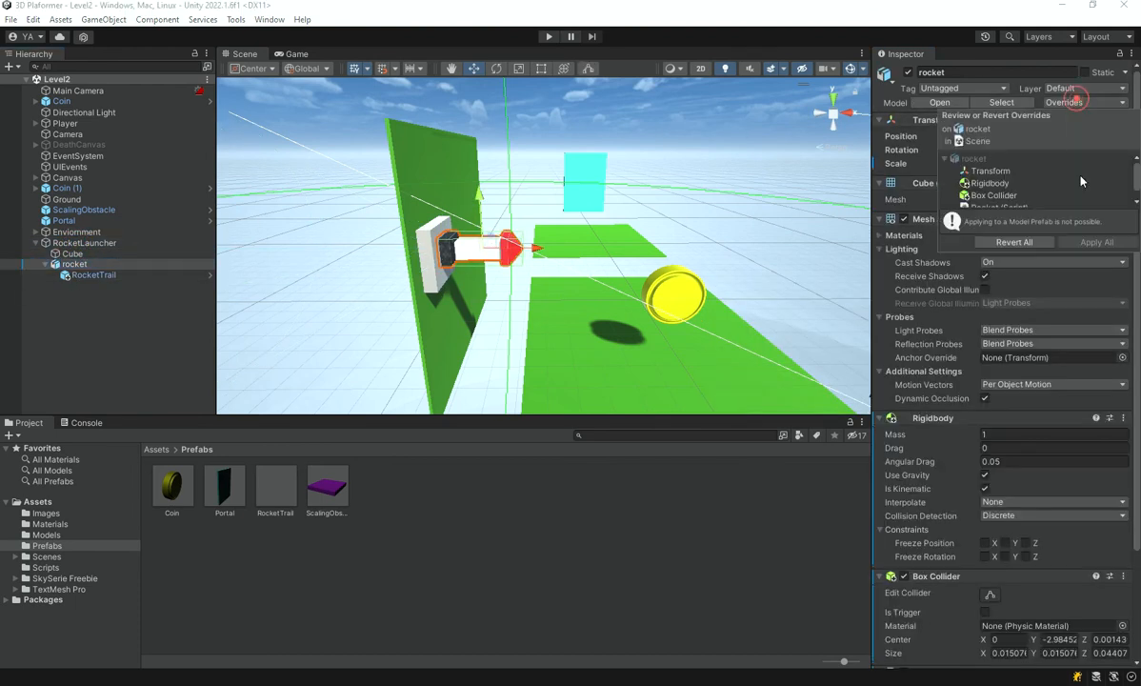
{"action": "left_click", "coordinate": [374, 572]}
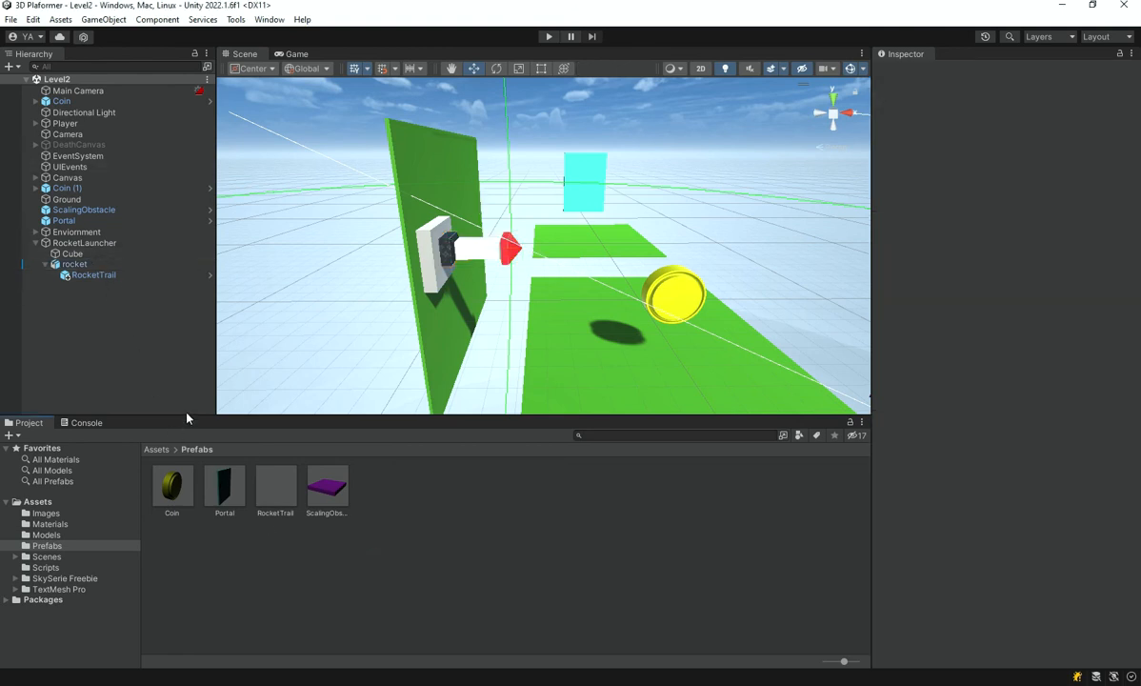
- Save RocketLauncher as a prefab in the Prefabs folder, return to the Assets folder and select the launcher
{"action": "left_click_drag", "start_coordinate": [86, 242], "coordinate": [467, 549]}
{"action": "left_click", "coordinate": [156, 449]}
{"action": "left_click", "coordinate": [447, 246]}
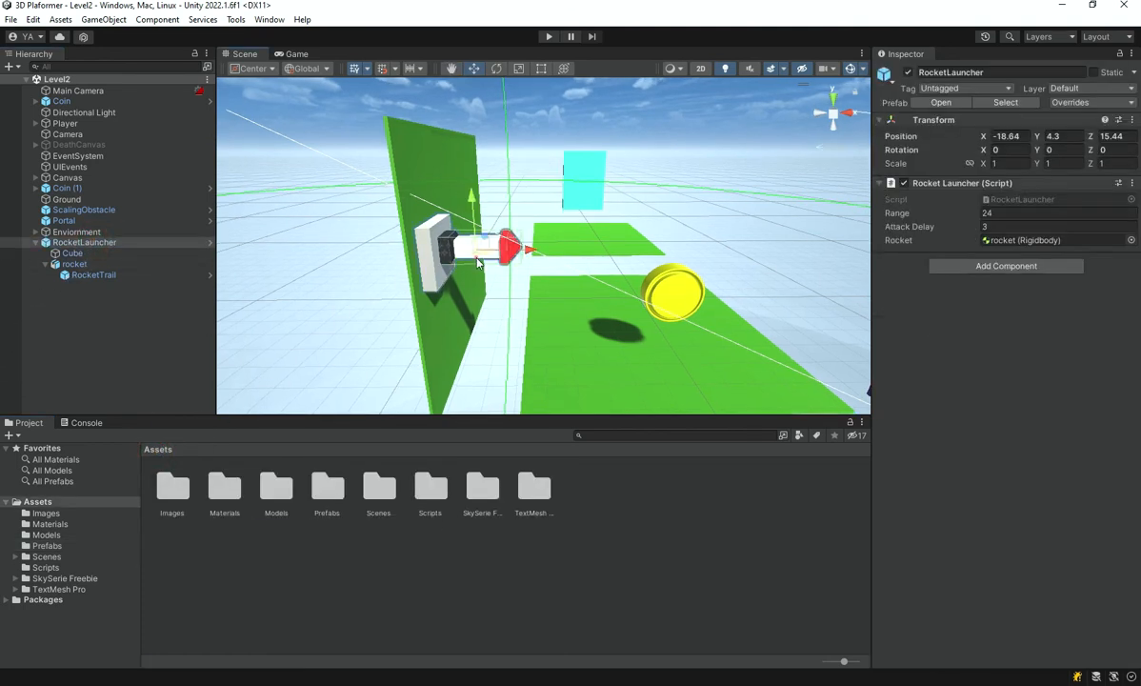
- Check the RocketTrail child, then open the script of the rocket's Rocket component in Visual Studio Code
{"action": "left_click", "coordinate": [139, 276]}
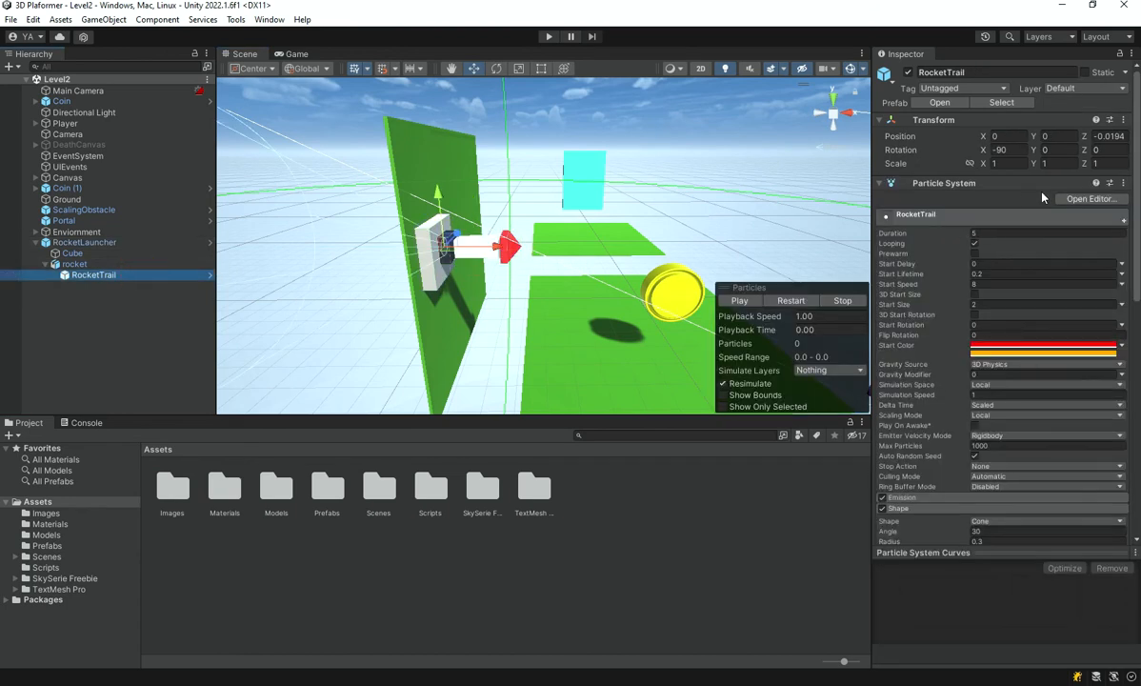
{"action": "left_click", "coordinate": [74, 264]}
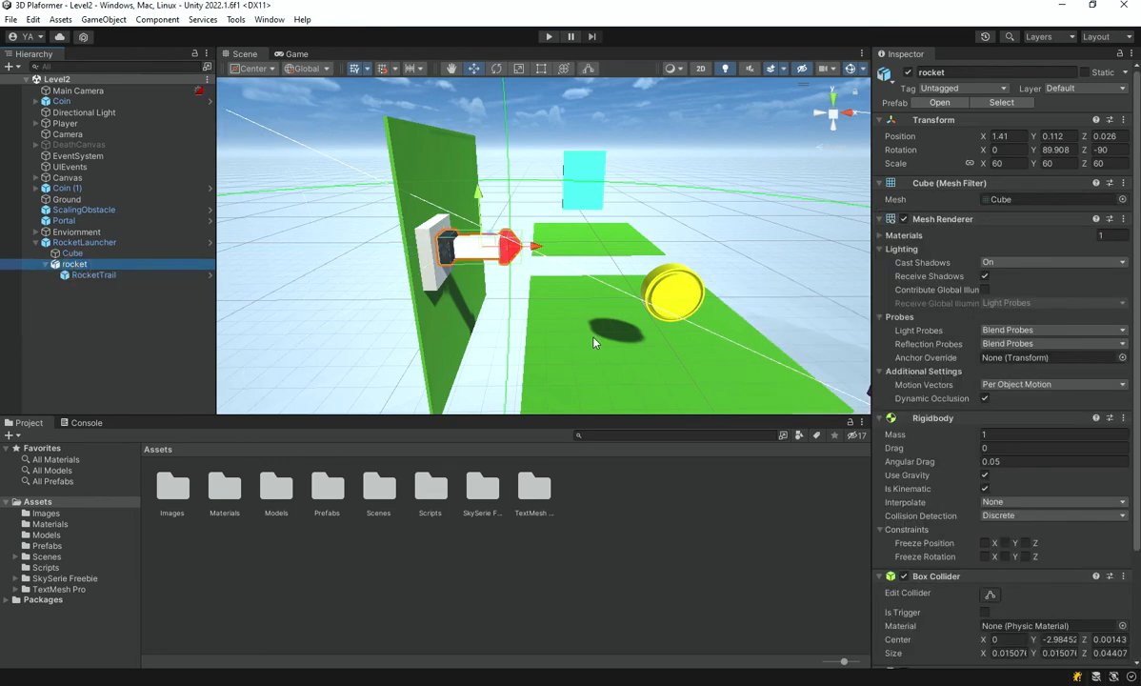
{"action": "scroll", "coordinate": [927, 563], "scroll_direction": "down", "scroll_amount": 3}
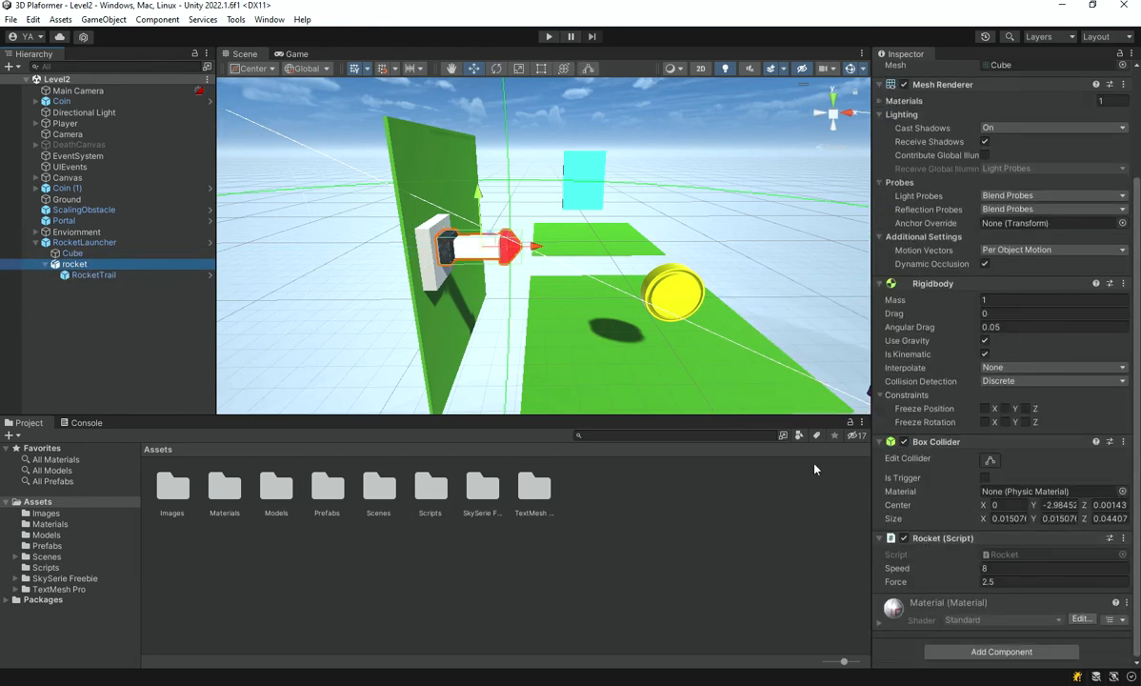
{"action": "left_click", "coordinate": [1079, 561]}
{"action": "double_click", "coordinate": [1078, 561]}
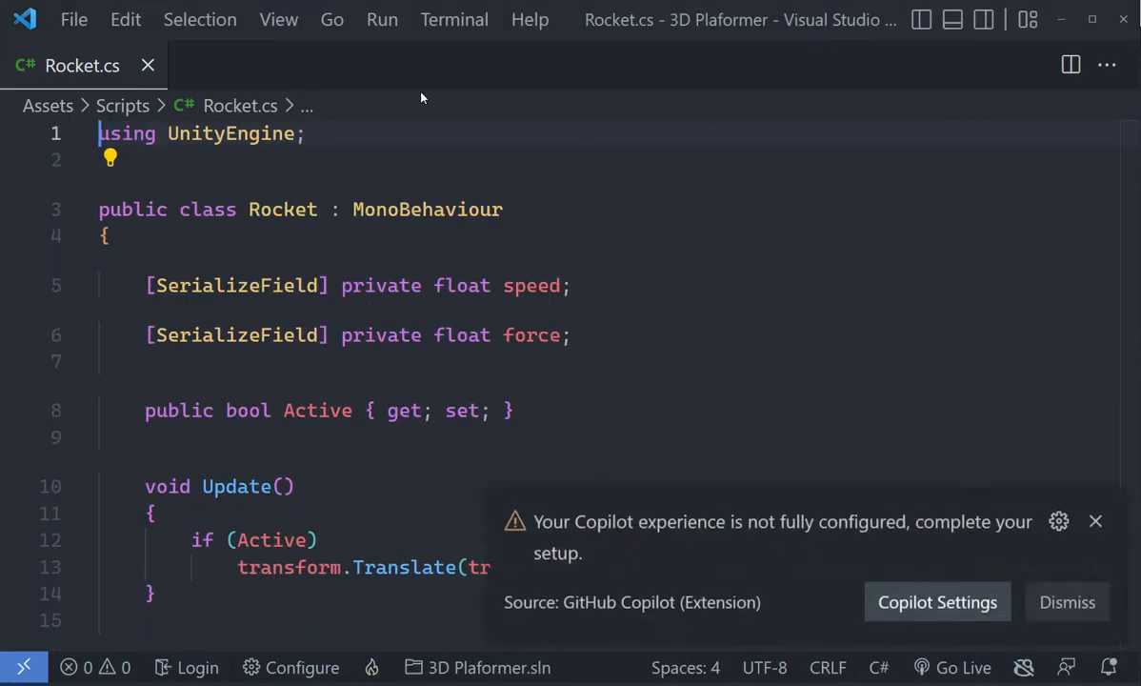
- Dismiss the Copilot notification and review the Active check in the Rocket script's Update method
{"action": "left_click", "coordinate": [1095, 516]}
{"action": "scroll", "coordinate": [1095, 504], "scroll_direction": "down", "scroll_amount": 3}
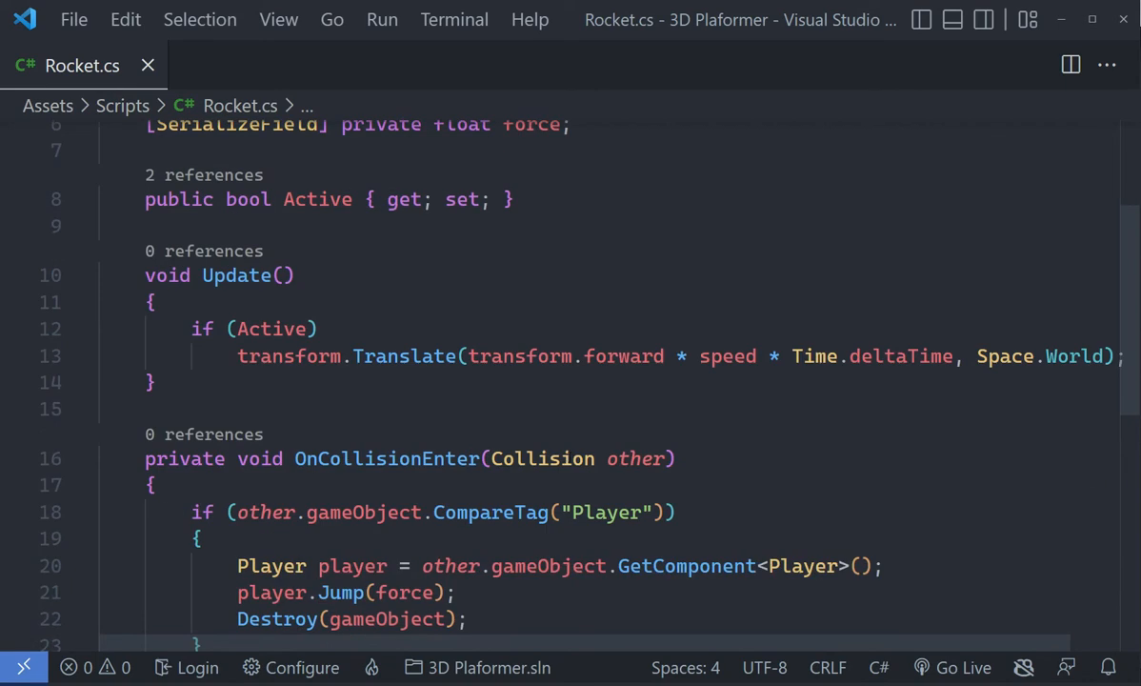
{"action": "scroll", "coordinate": [225, 346], "scroll_direction": "down", "scroll_amount": 1}
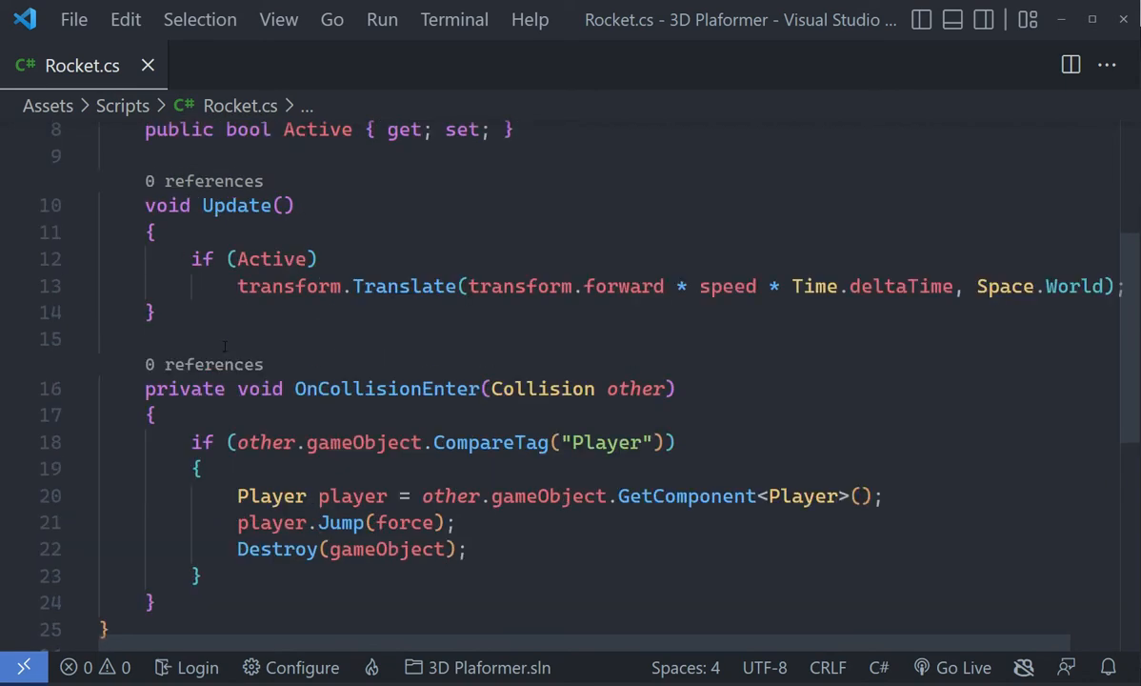
{"action": "left_click_drag", "start_coordinate": [195, 258], "coordinate": [329, 261]}
{"action": "left_click", "coordinate": [480, 270]}
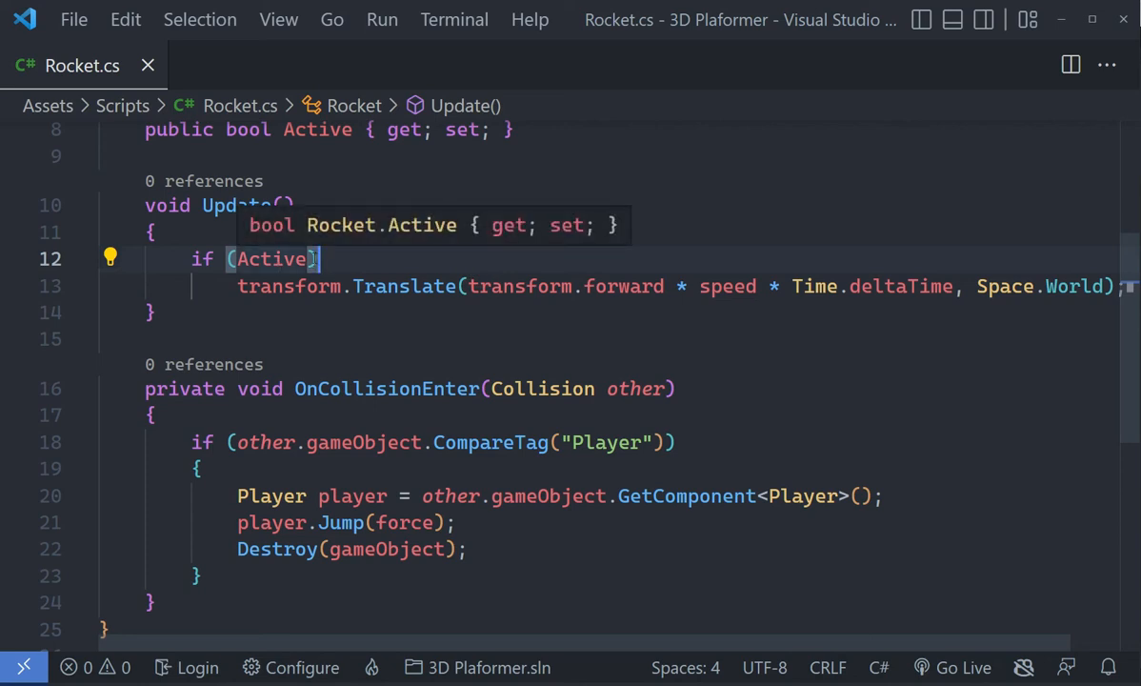
{"action": "key", "text": "Left"}
{"action": "key", "text": "Up"}
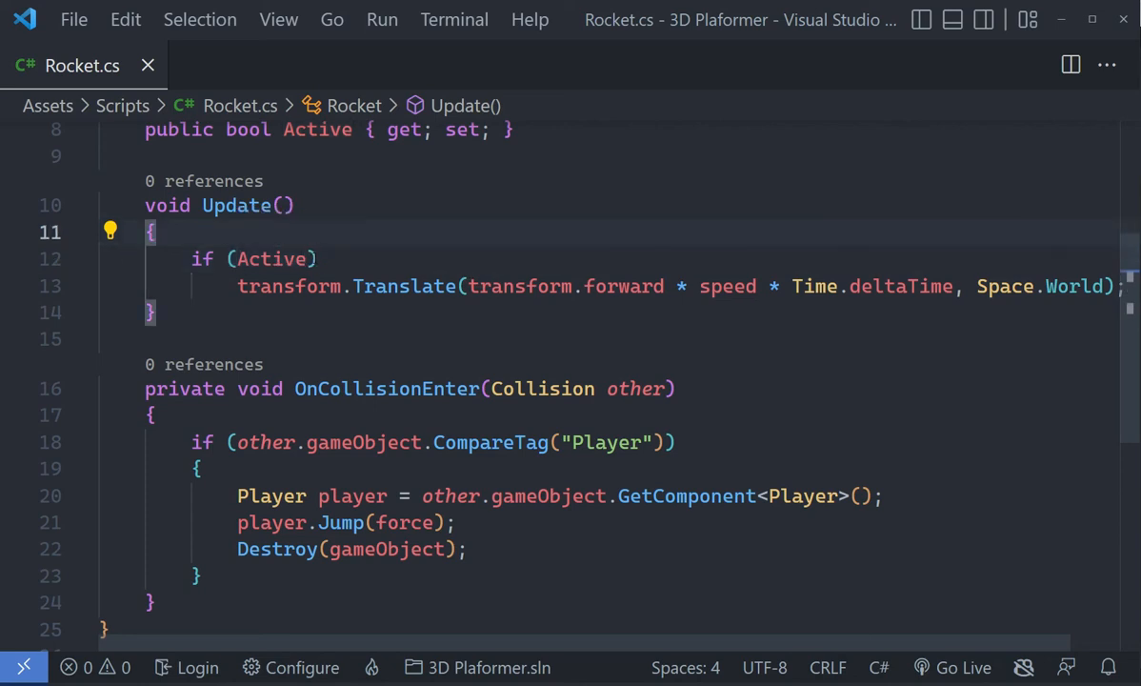
- Declare a private bool field named wasActive directly below the Active property
{"action": "scroll", "coordinate": [589, 417], "scroll_direction": "up", "scroll_amount": 3}
{"action": "left_click", "coordinate": [589, 417]}
{"action": "key", "text": "Return"}
{"action": "type", "text": "private bool"}
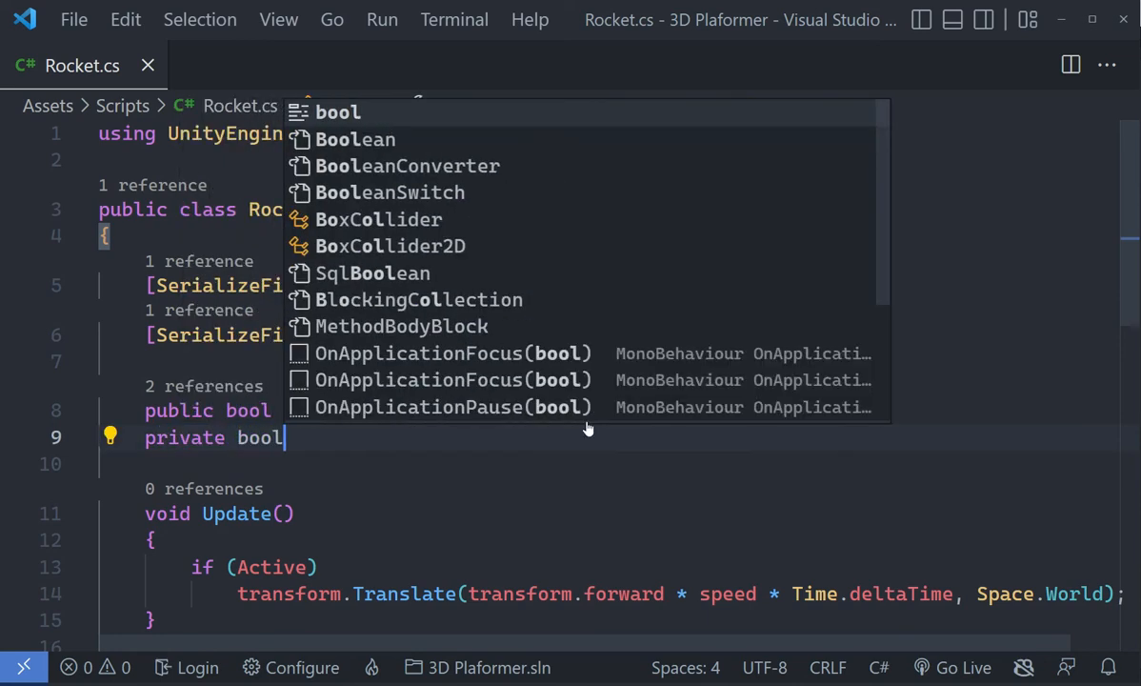
{"action": "type", "text": " wasActive;"}
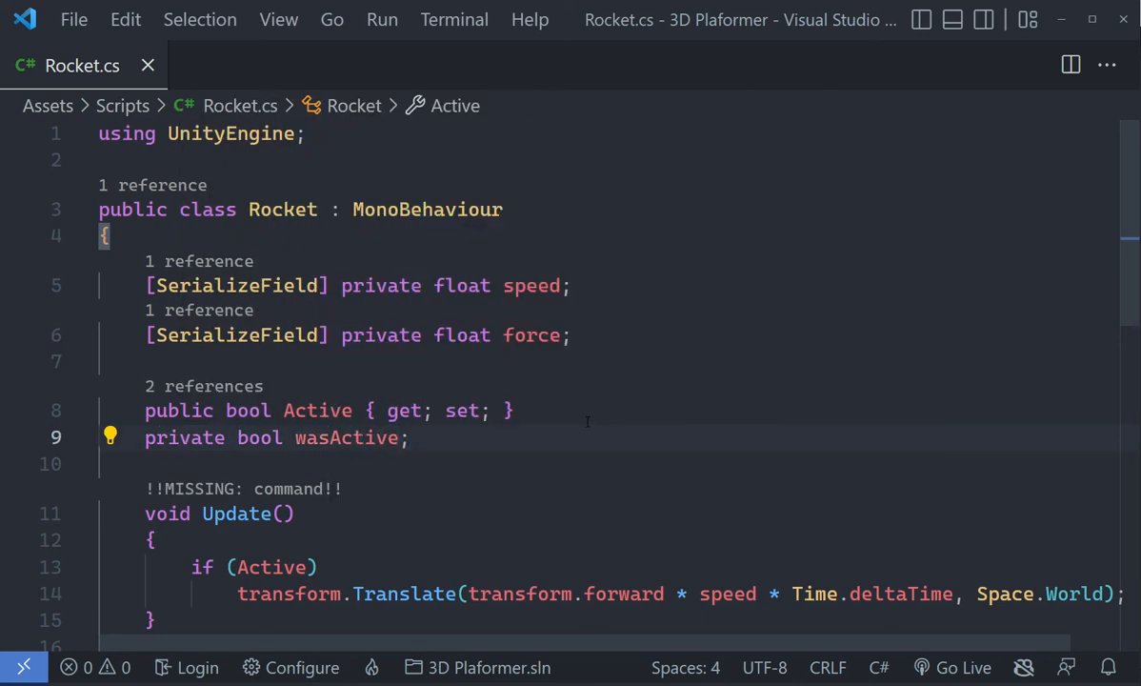
- Assign Active to wasActive at the end of Update, one blank line below the Translate call
{"action": "scroll", "coordinate": [359, 495], "scroll_direction": "down", "scroll_amount": 2}
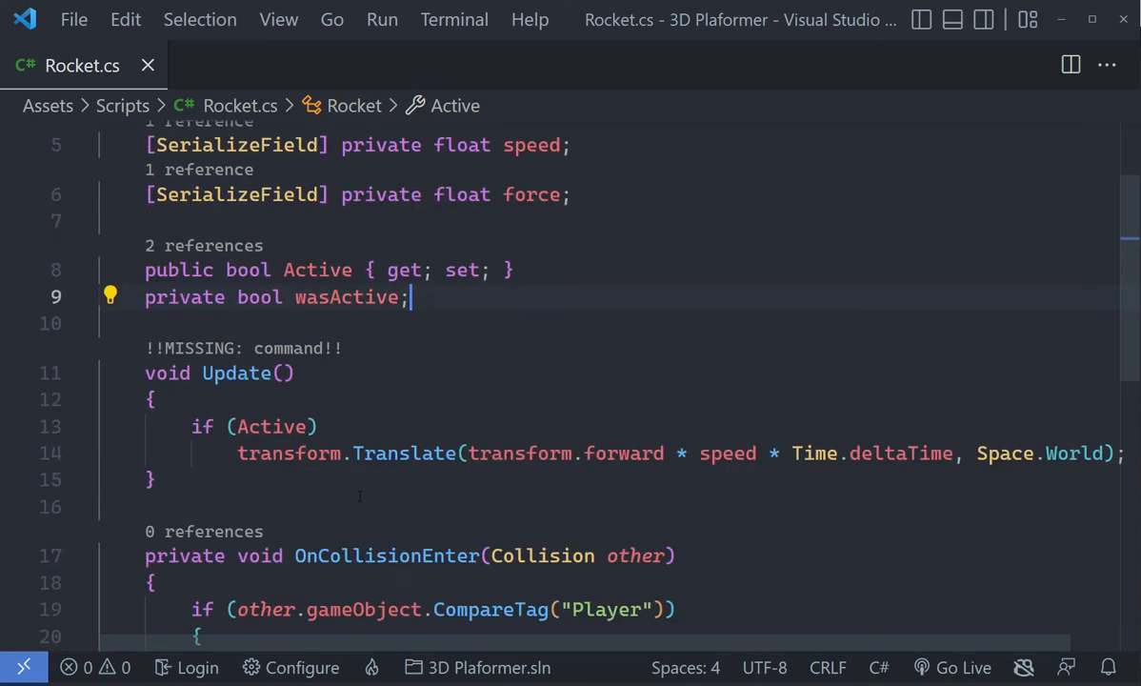
{"action": "left_click", "coordinate": [1123, 458]}
{"action": "scroll", "coordinate": [934, 308], "scroll_direction": "up", "scroll_amount": 5}
{"action": "left_click", "coordinate": [1102, 352]}
{"action": "key", "text": "End"}
{"action": "key", "text": "Return"}
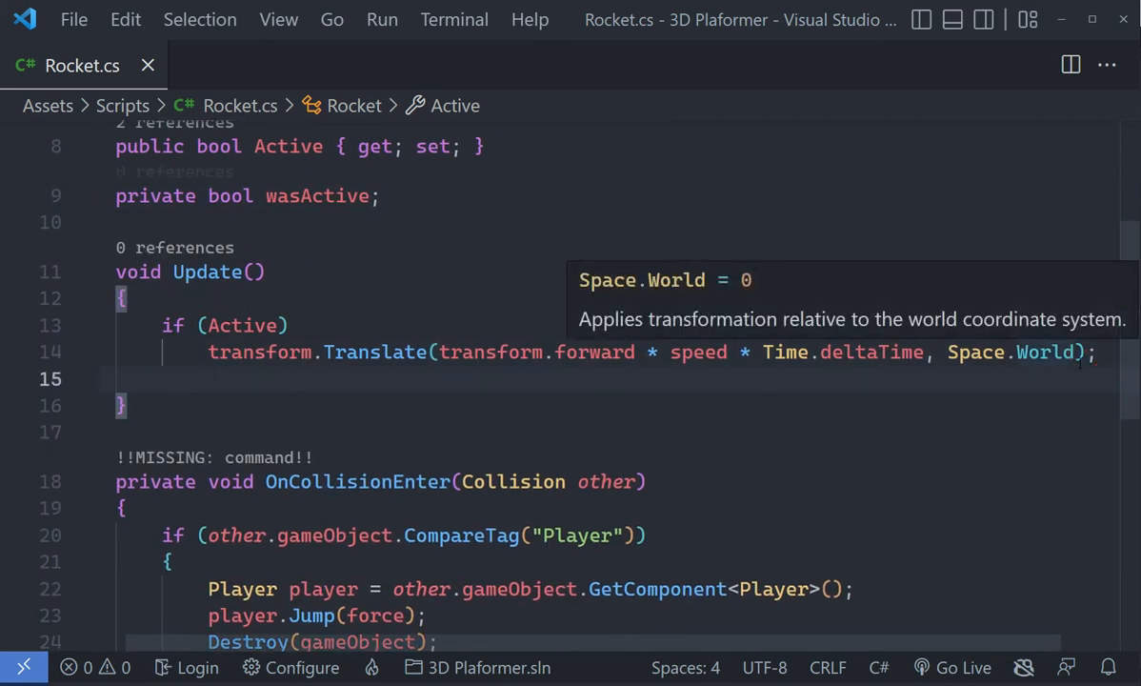
{"action": "key", "text": "Return"}
{"action": "type", "text": "wasActive "}
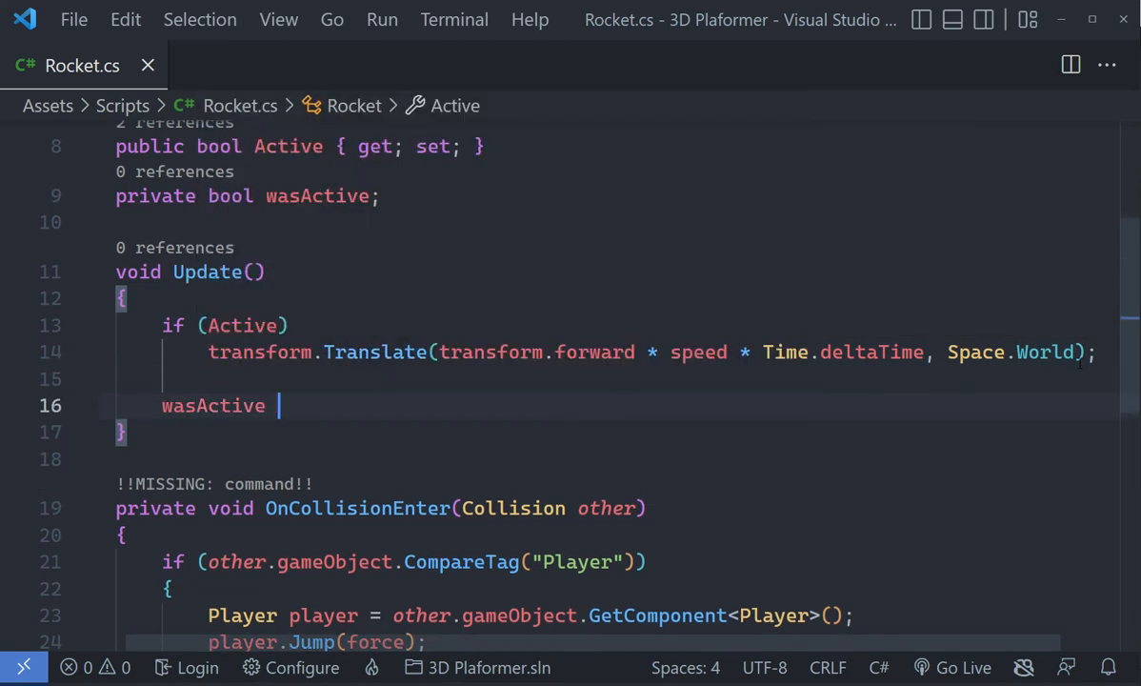
{"action": "type", "text": "= Active"}
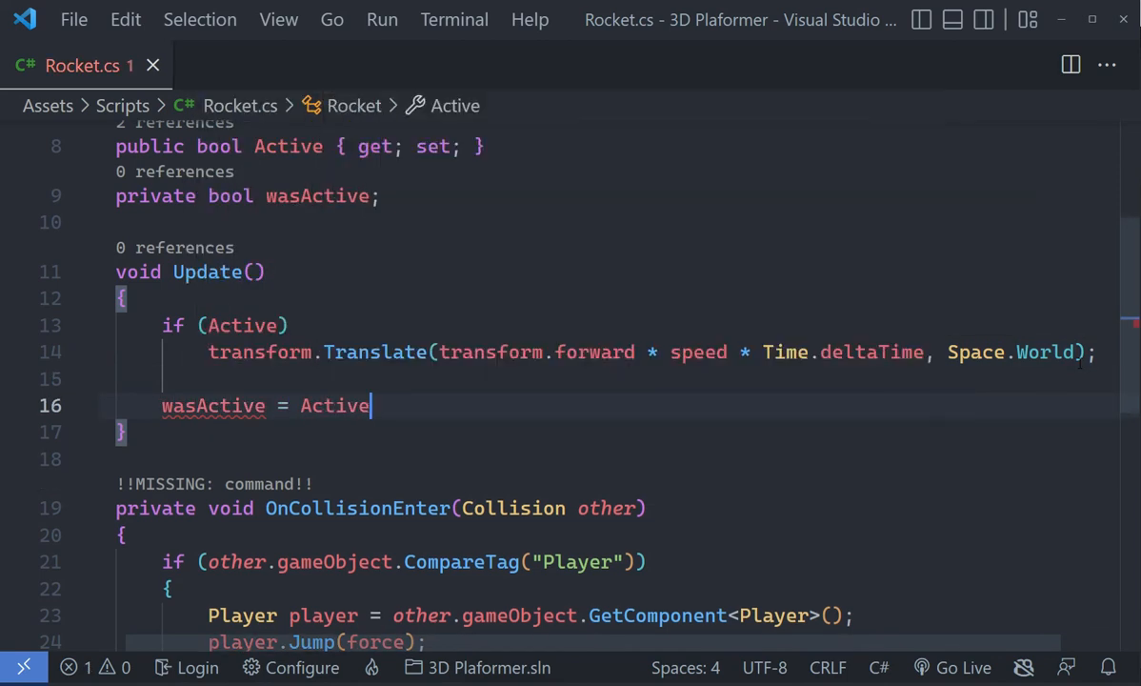
- Add an if statement with the condition !wasActive && Active at the start of Update, with an empty line for its body
{"action": "left_click", "coordinate": [333, 295]}
{"action": "key", "text": "Return"}
{"action": "key", "text": "Return"}
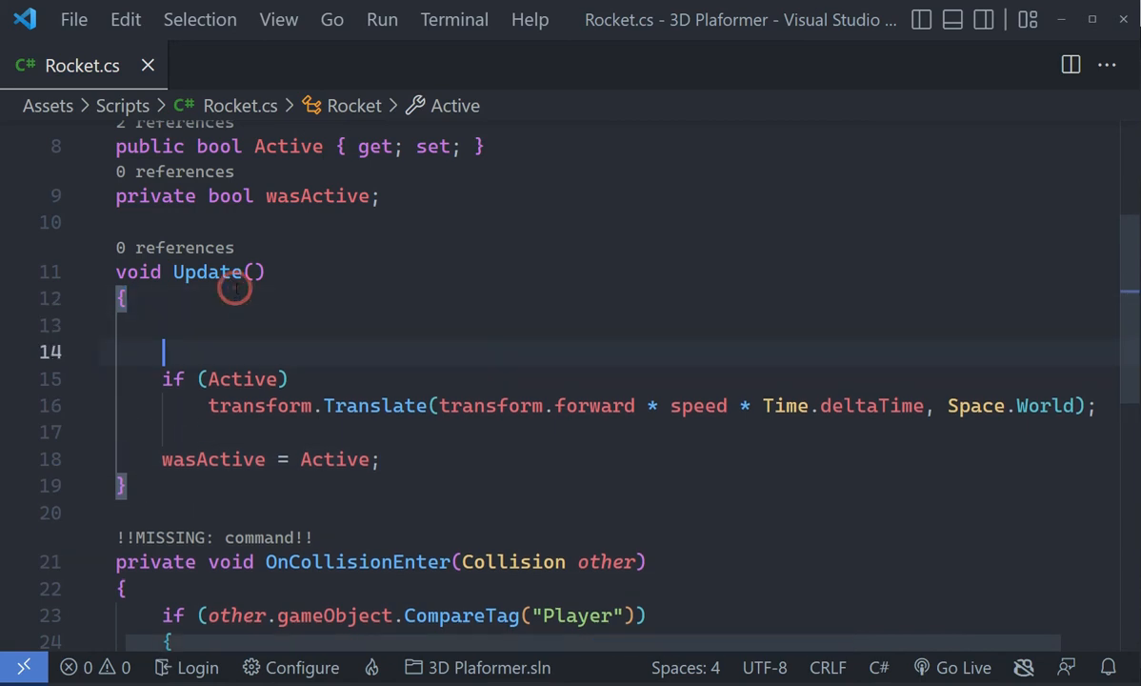
{"action": "key", "text": "Up"}
{"action": "type", "text": "if (!"}
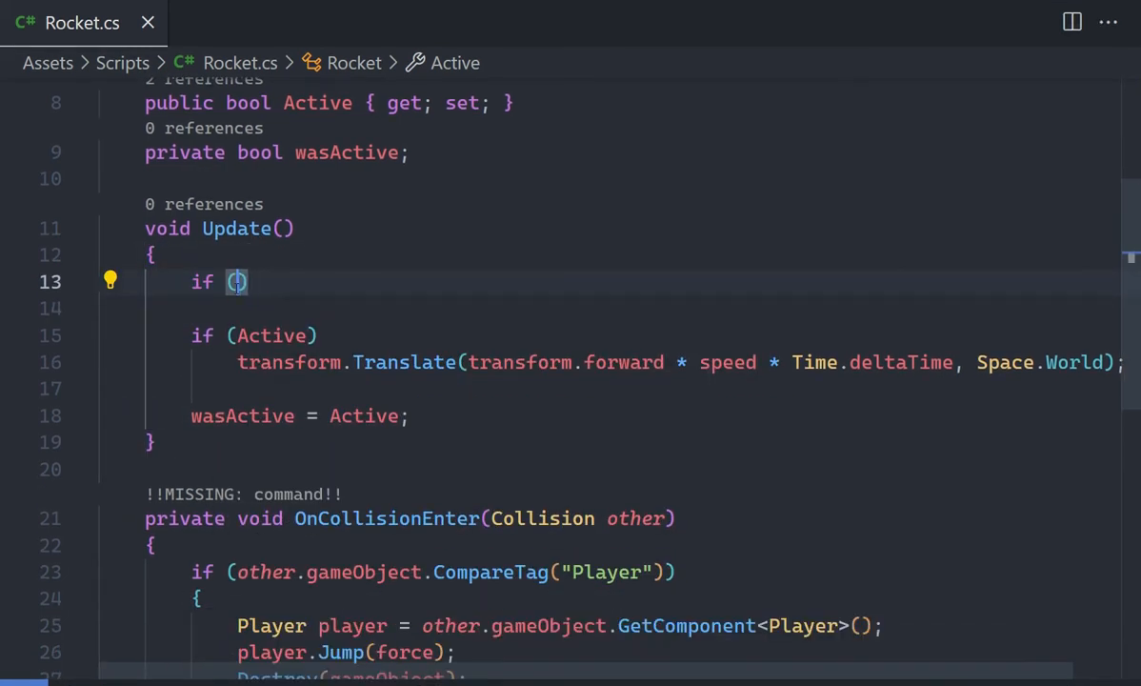
{"action": "type", "text": "Was"}
{"action": "key", "text": "Tab"}
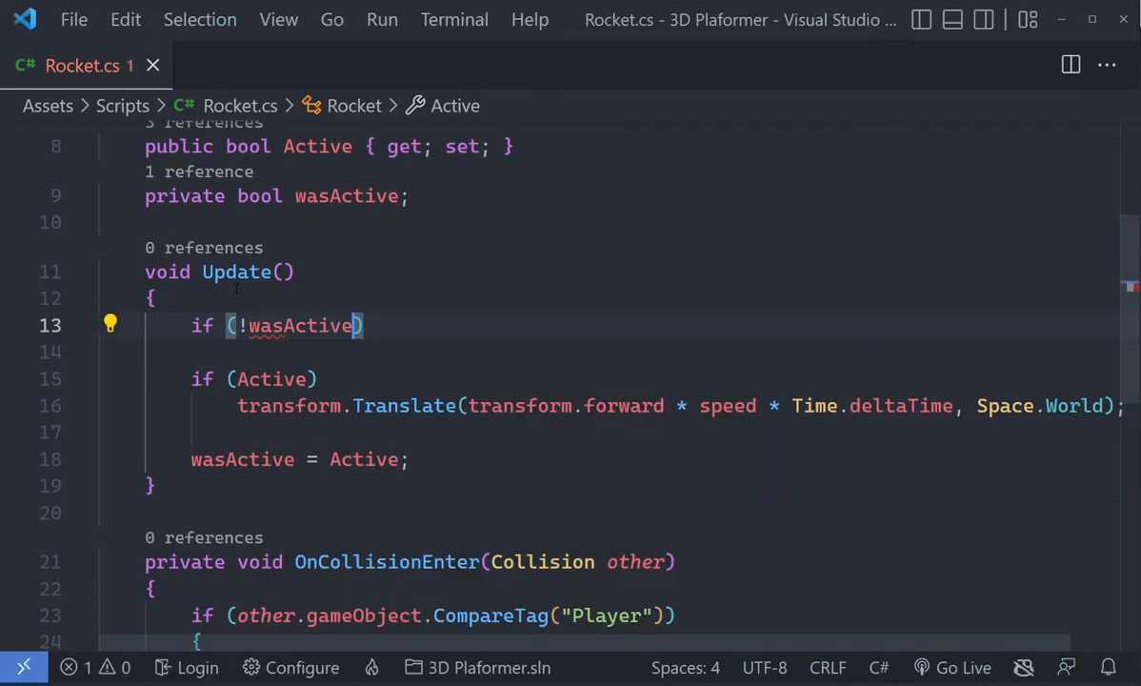
{"action": "type", "text": "&&"}
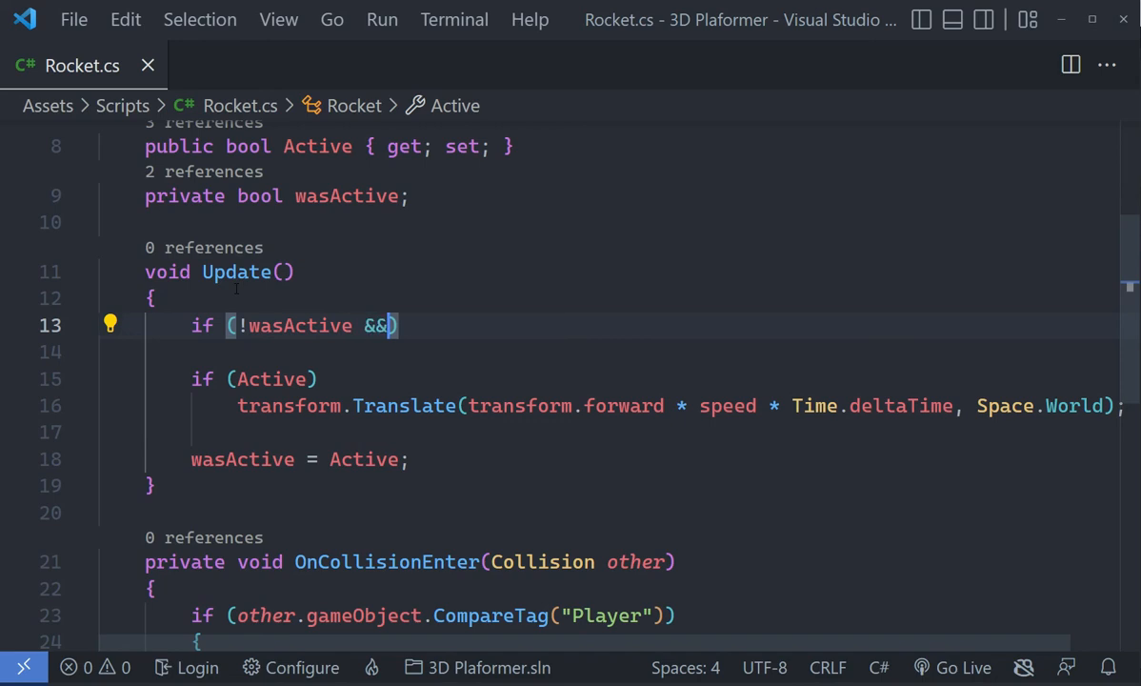
{"action": "type", "text": " Act"}
{"action": "key", "text": "Tab"}
{"action": "key", "text": "End"}
{"action": "key", "text": "Return"}
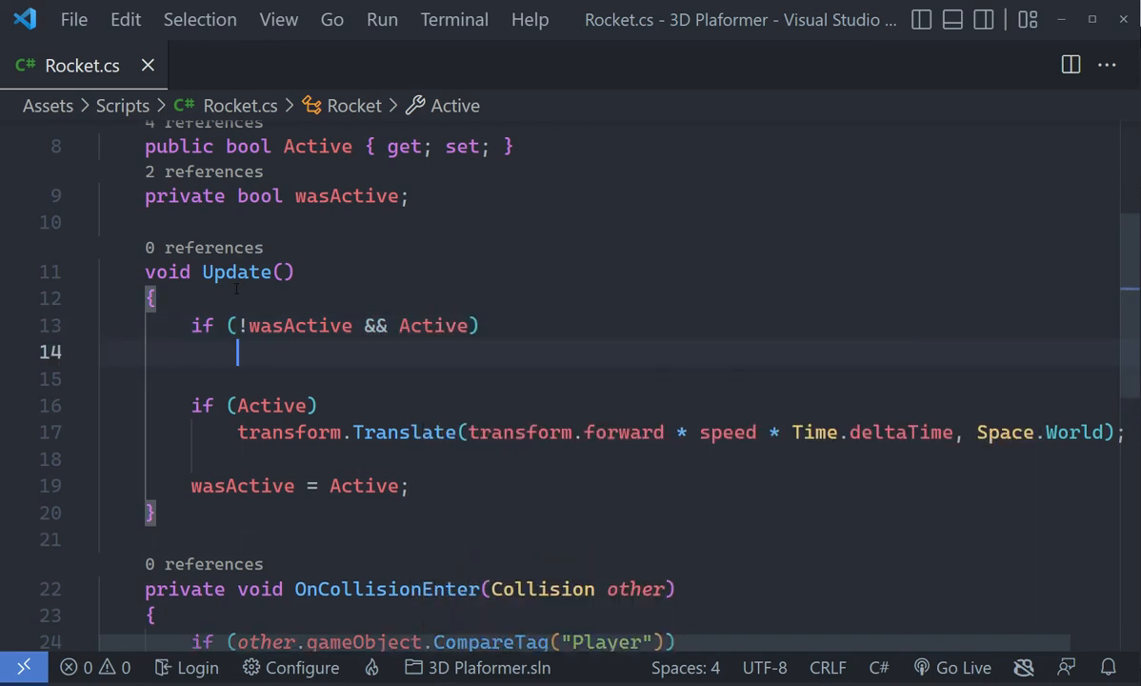
- Add a serialized private ParticleSystem field named trail below the force field
{"action": "scroll", "coordinate": [236, 289], "scroll_direction": "up", "scroll_amount": 3}
{"action": "left_click", "coordinate": [601, 287]}
{"action": "key", "text": "Return"}
{"action": "type", "text": "["}
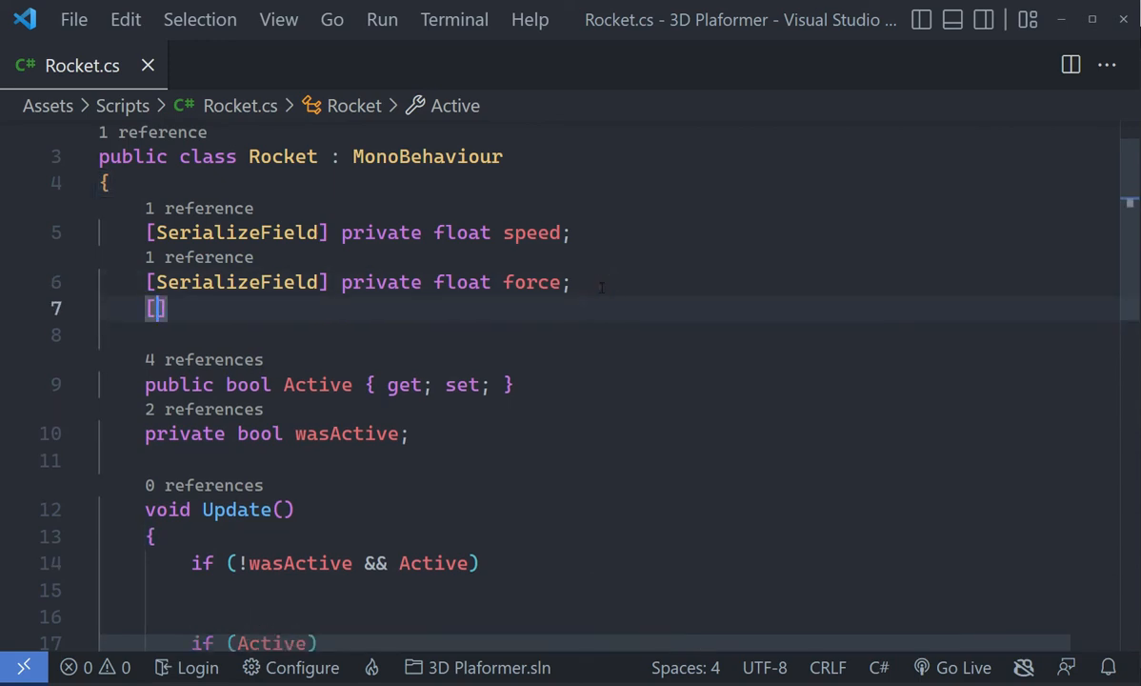
{"action": "type", "text": "Ser"}
{"action": "key", "text": "Tab"}
{"action": "key", "text": "End"}
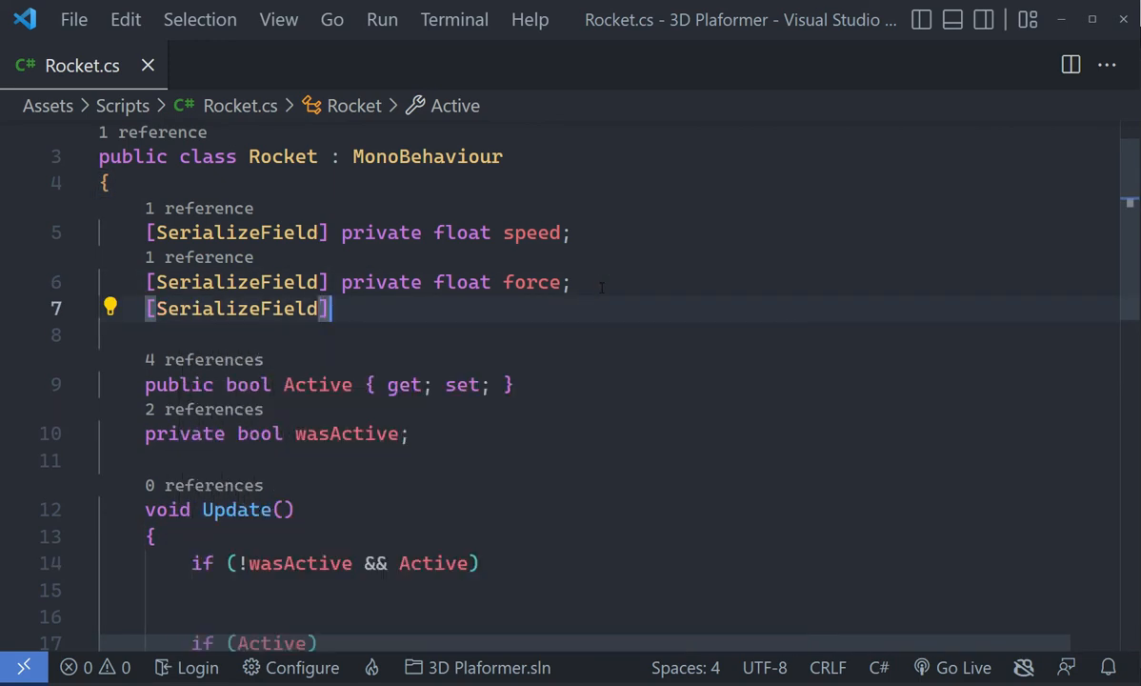
{"action": "type", "text": "pri"}
{"action": "key", "text": "Tab"}
{"action": "type", "text": "Particl"}
{"action": "key", "text": "Down"}
{"action": "key", "text": "Down"}
{"action": "key", "text": "Tab"}
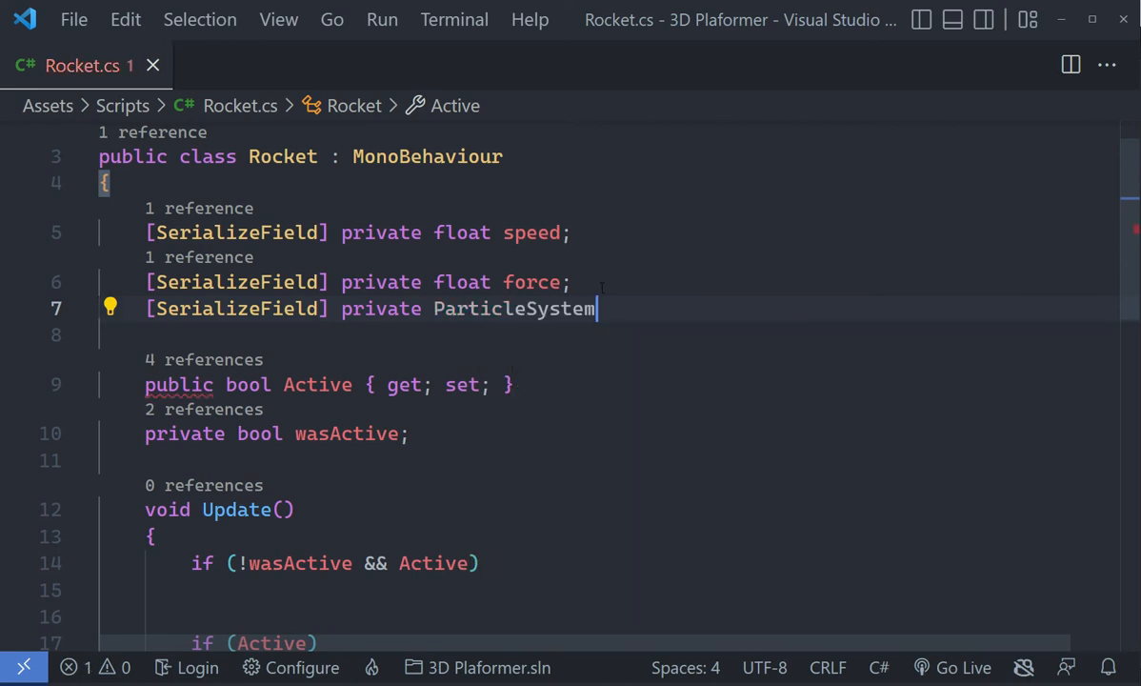
{"action": "type", "text": "trail;"}
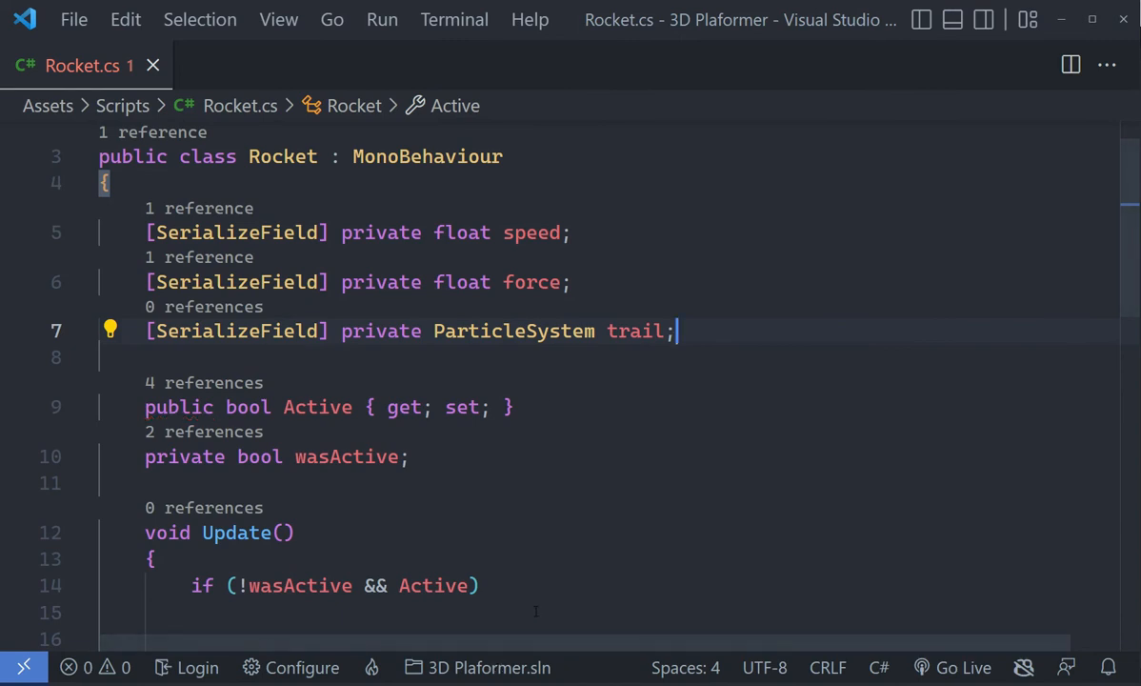
- Call trail.Play() in the body of the !wasActive && Active condition
{"action": "scroll", "coordinate": [535, 611], "scroll_direction": "down", "scroll_amount": 1}
{"action": "left_click", "coordinate": [530, 541]}
{"action": "type", "text": "ttr"}
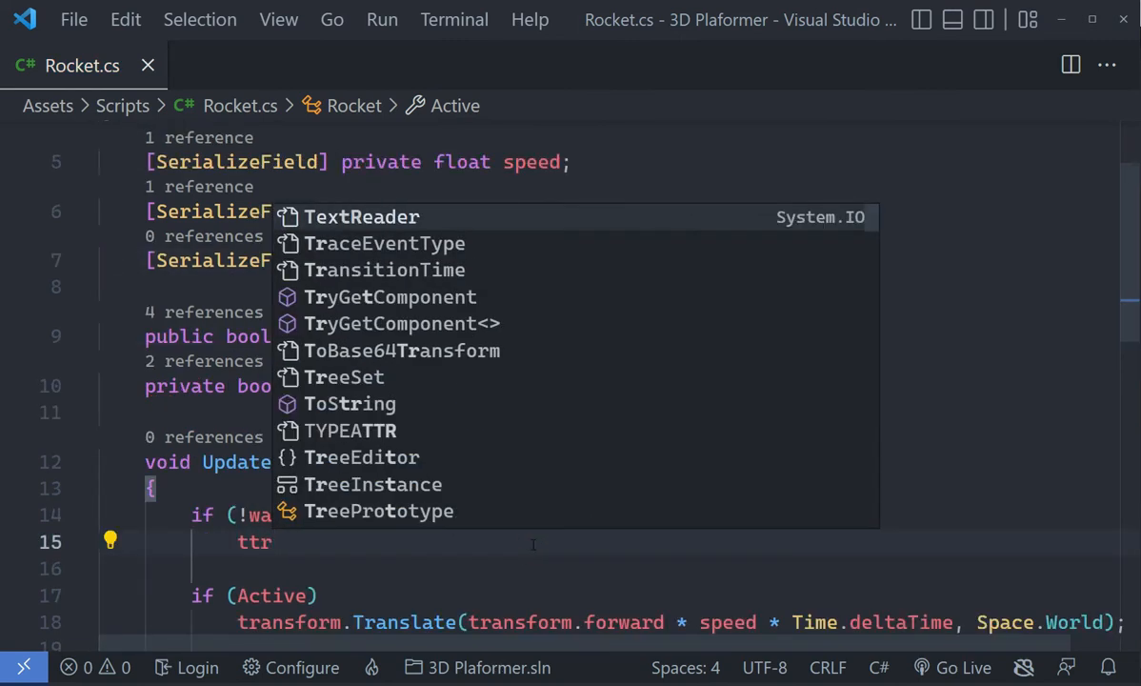
{"action": "key", "text": "BackSpace"}
{"action": "key", "text": "BackSpace"}
{"action": "type", "text": "rail.Play()"}
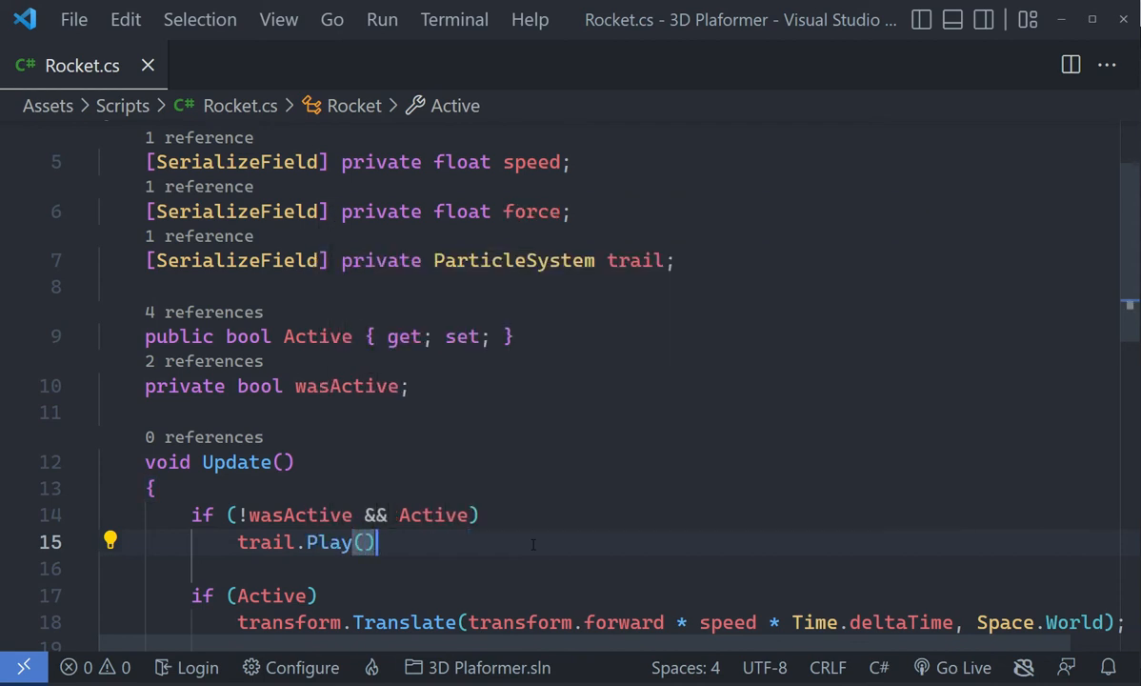
{"action": "type", "text": ";"}
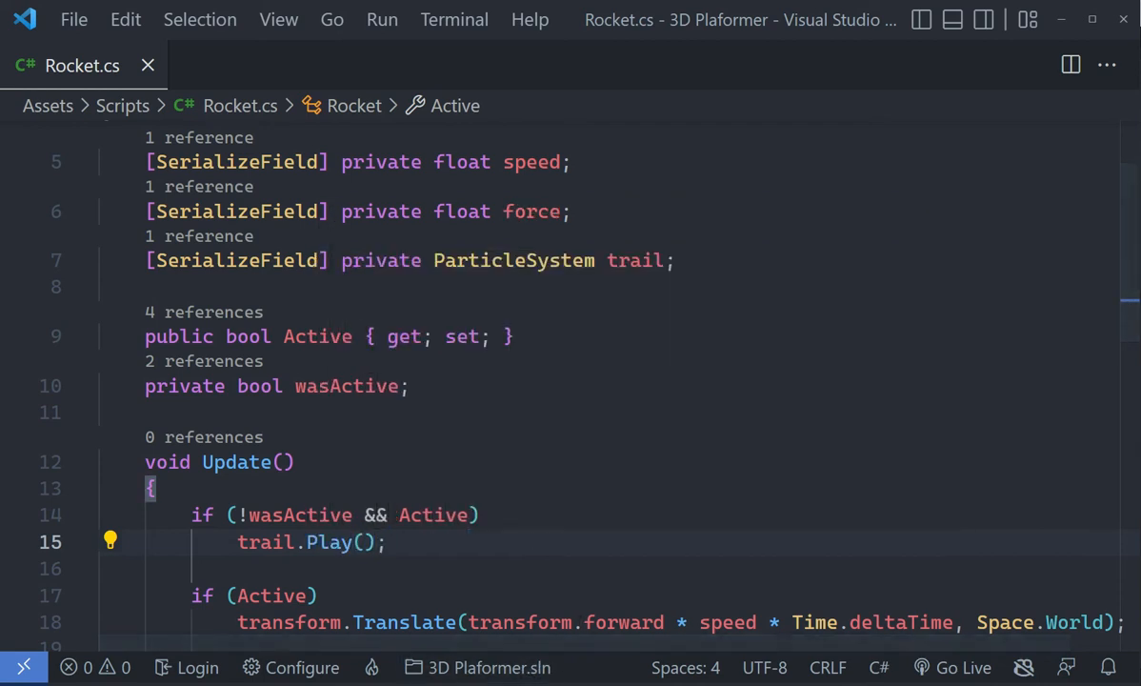
- Switch to Unity and assign the RocketTrail particle system to the Trail field of the rocket's Rocket script
{"action": "left_click", "coordinate": [535, 683]}
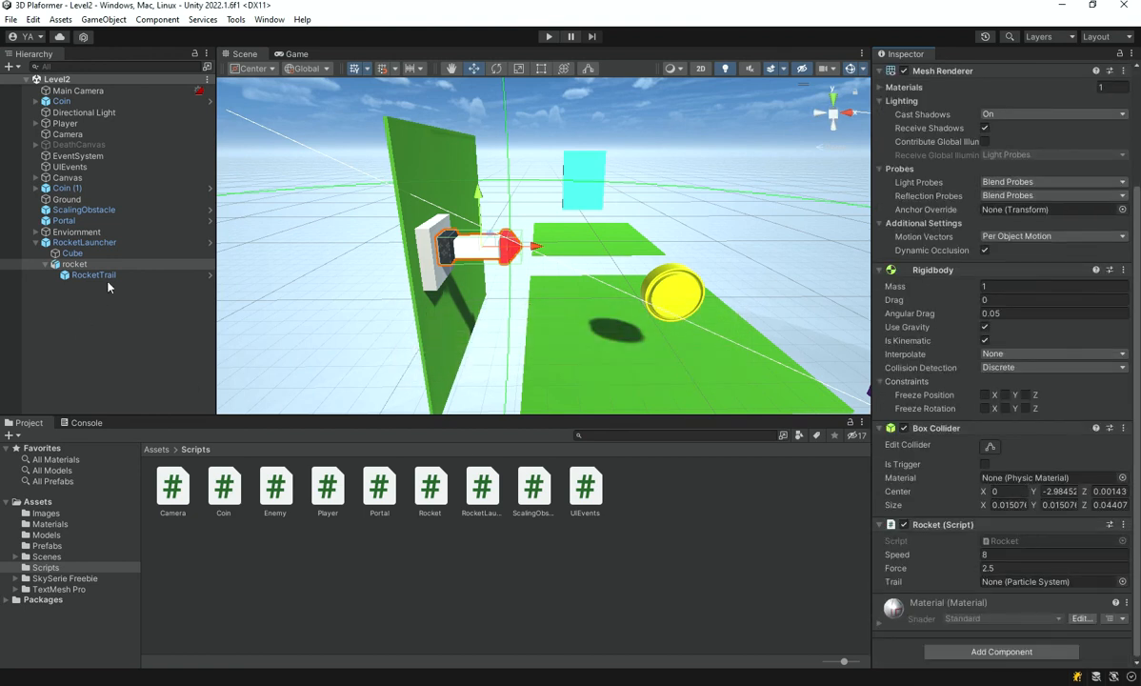
{"action": "left_click_drag", "start_coordinate": [94, 274], "coordinate": [1038, 581]}
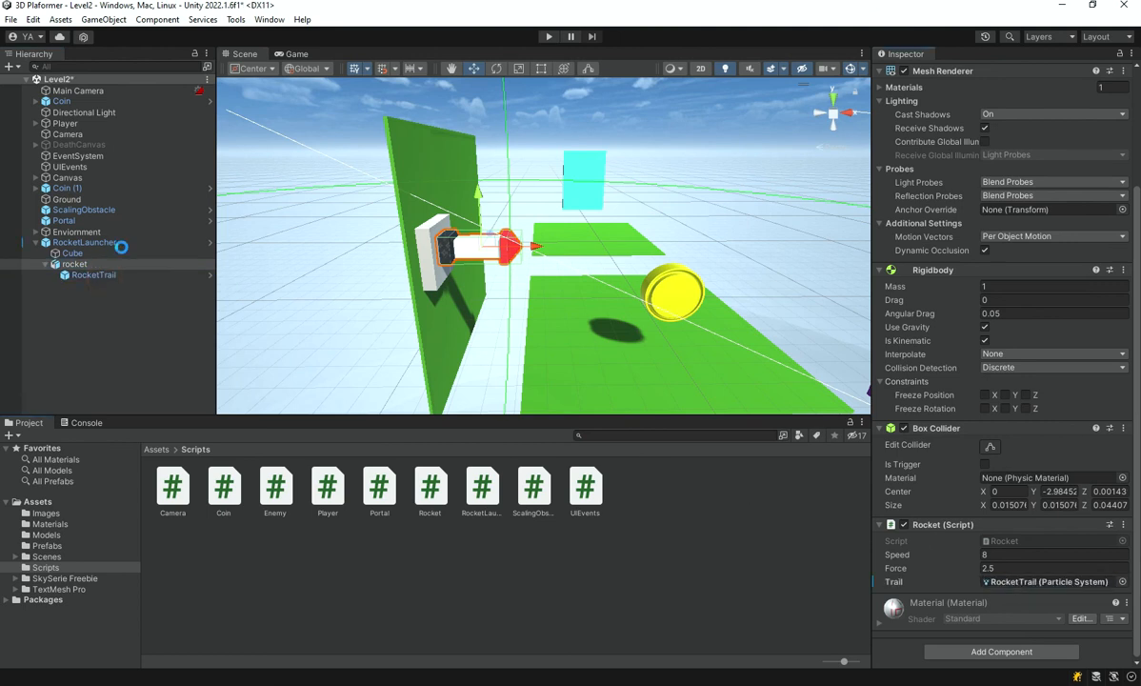
{"action": "scroll", "coordinate": [1063, 258], "scroll_direction": "up", "scroll_amount": 3}
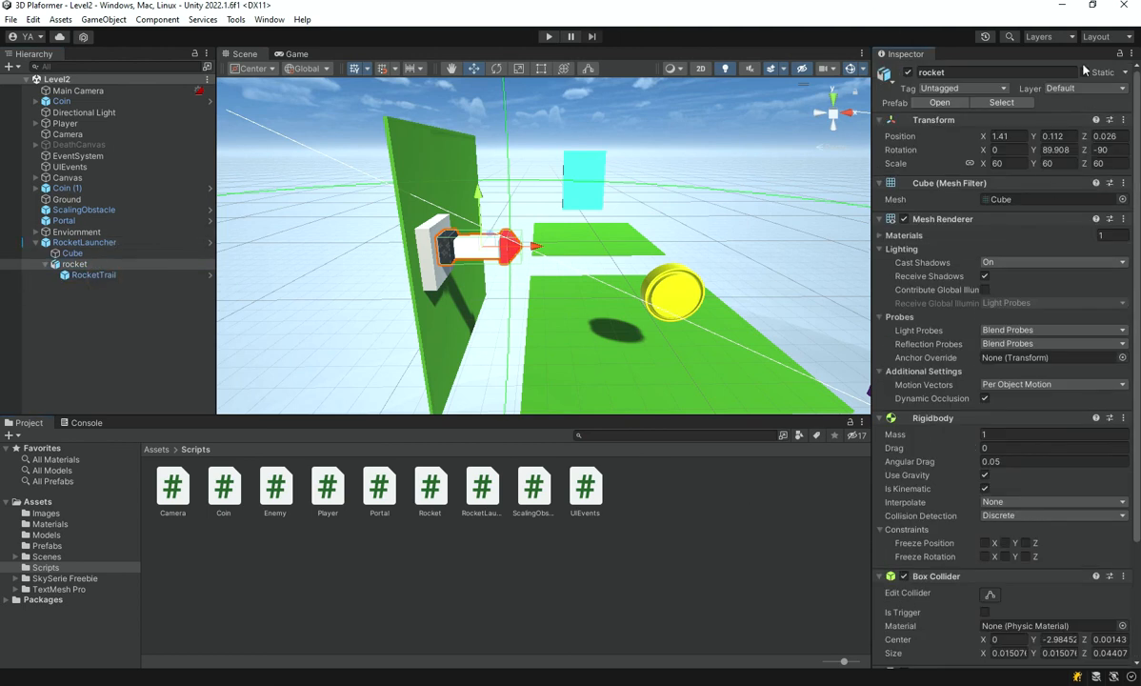
- Apply all overrides of RocketLauncher to its prefab and check its RocketTrail and Cube children
{"action": "left_click", "coordinate": [140, 242]}
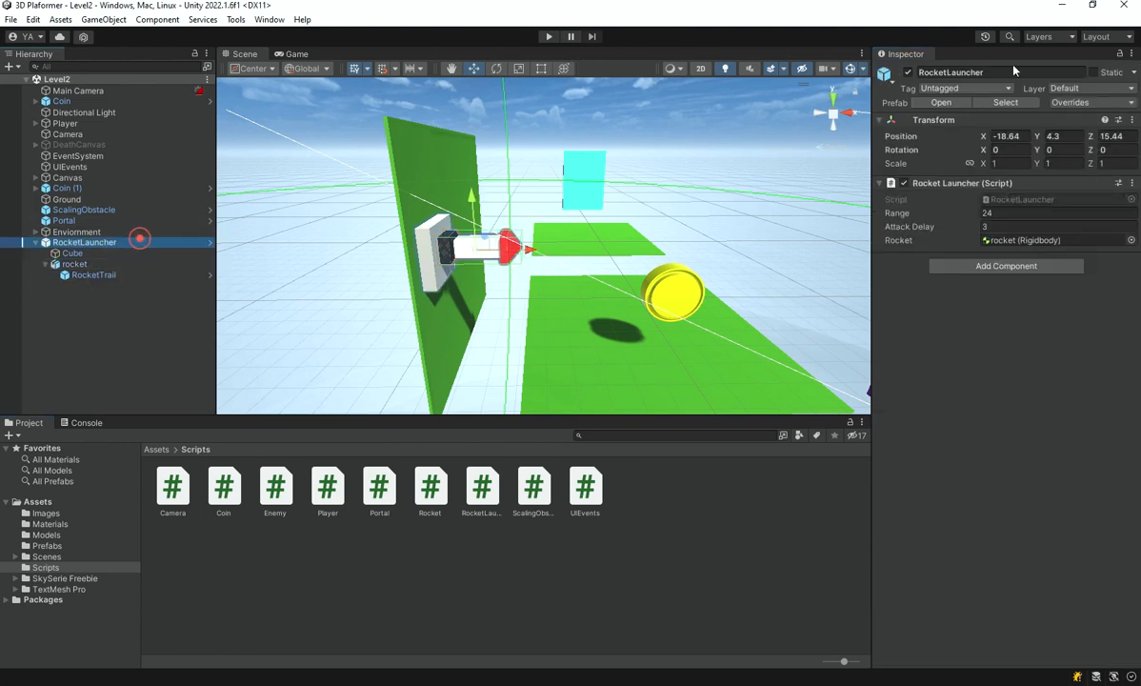
{"action": "left_click", "coordinate": [1100, 102]}
{"action": "left_click", "coordinate": [1093, 205]}
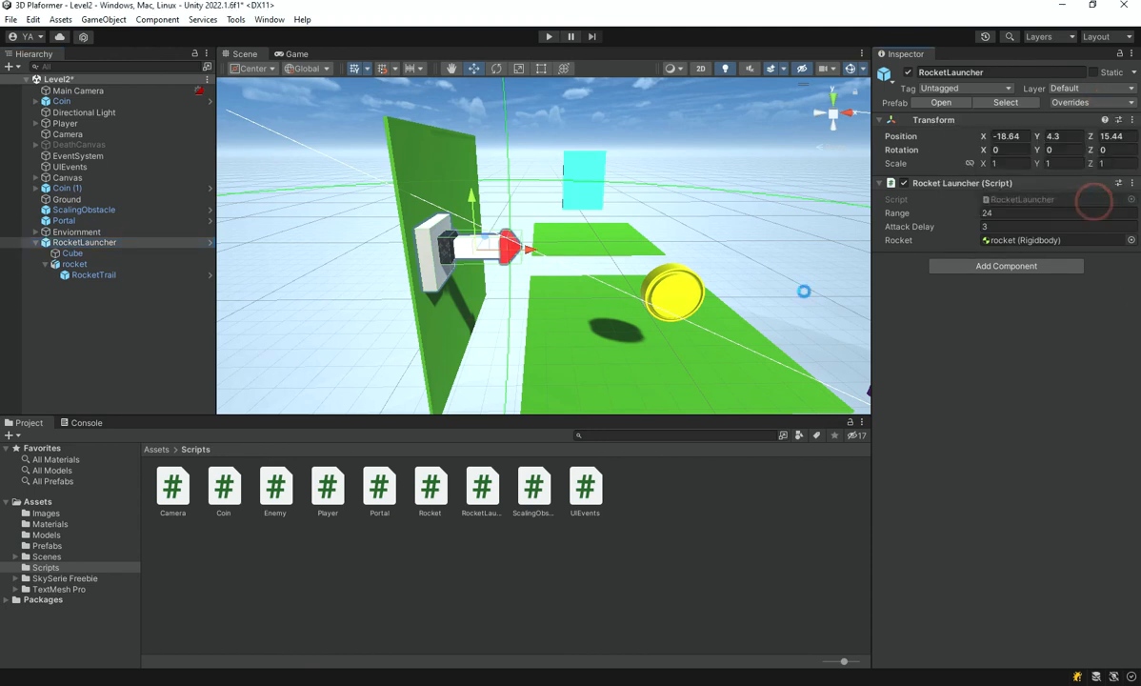
{"action": "left_click", "coordinate": [103, 273]}
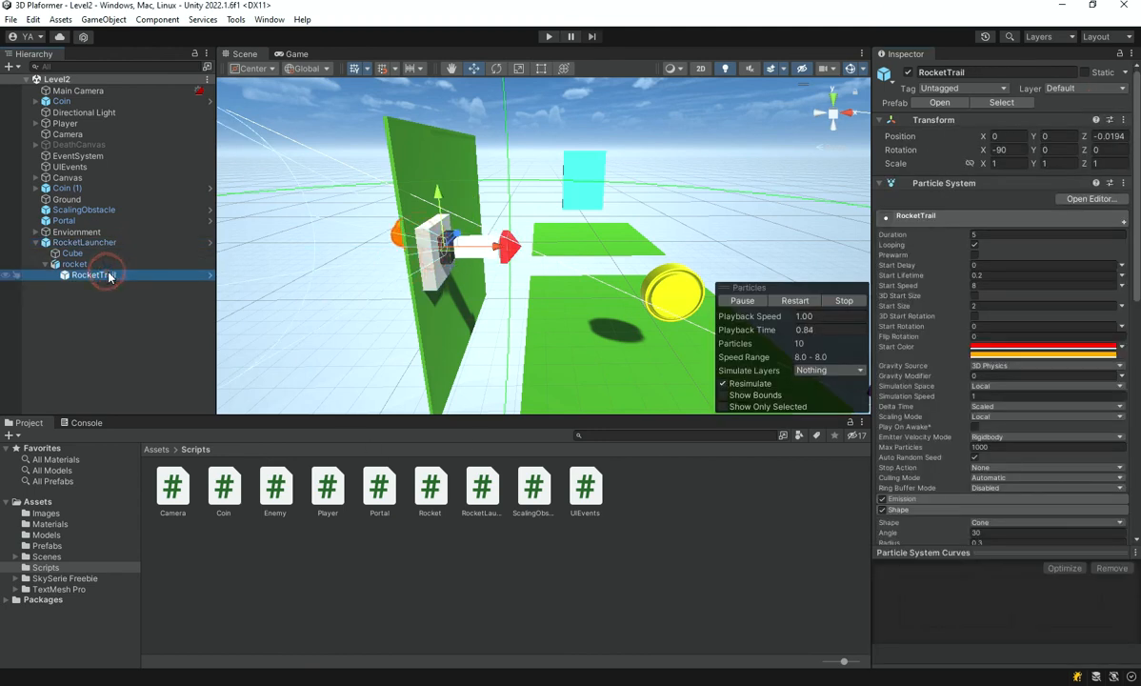
{"action": "left_click", "coordinate": [105, 253]}
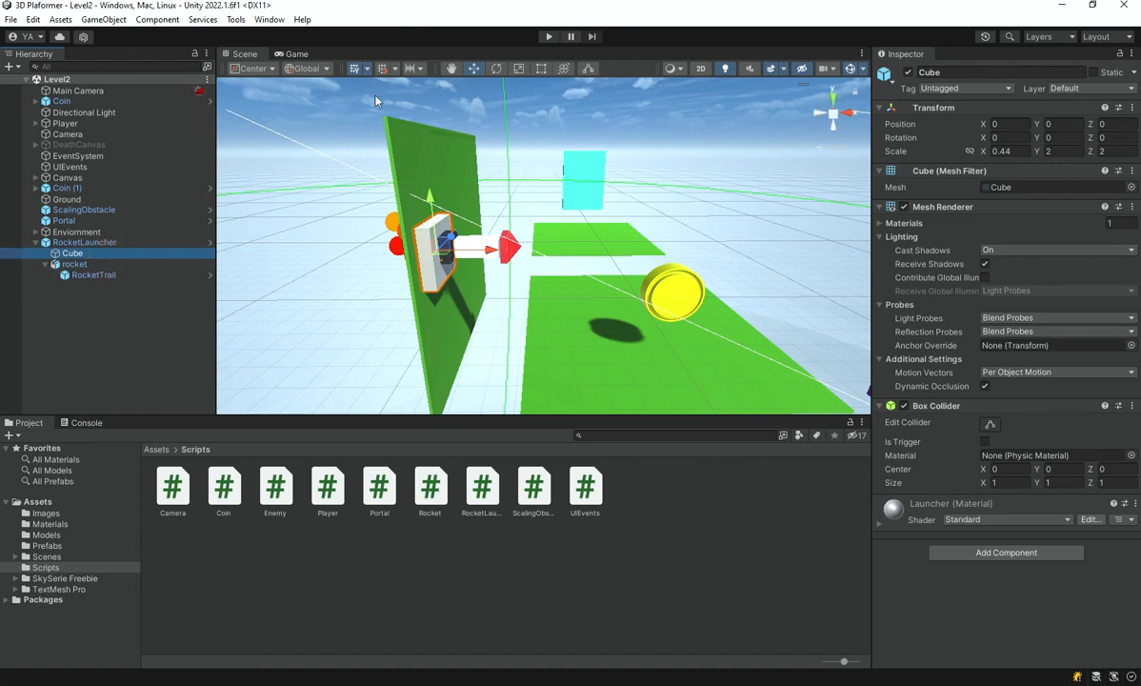
- Play-test Level2 in the Game view, jump onto the magenta platform for its coin, and stop the run
{"action": "left_click", "coordinate": [292, 54]}
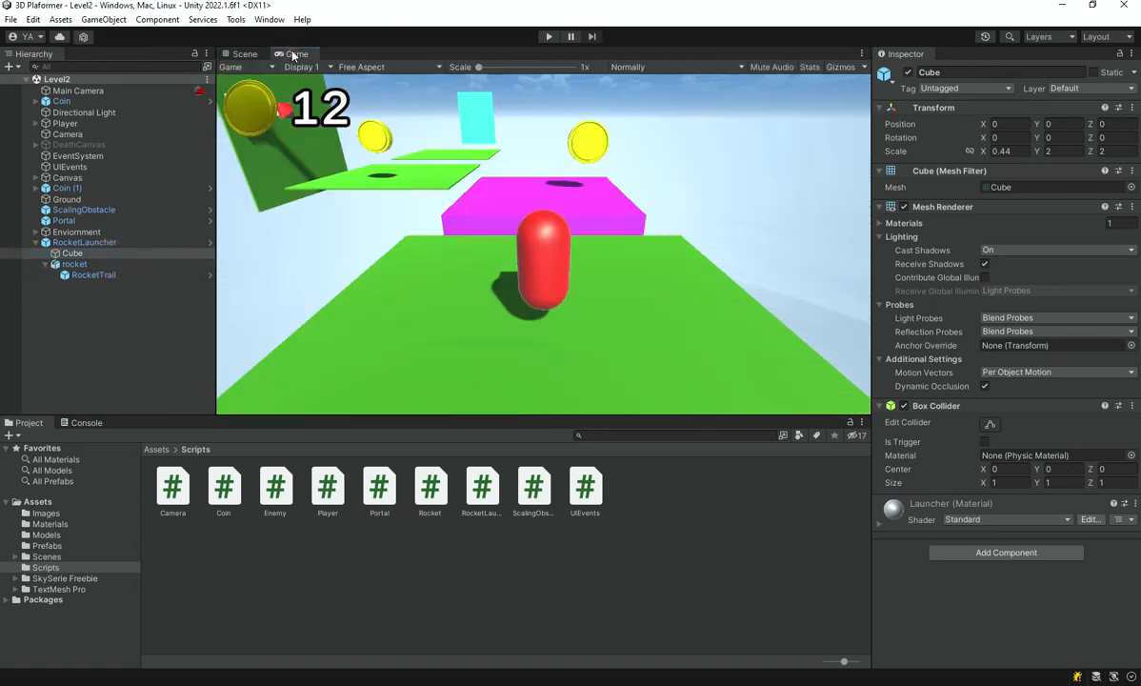
{"action": "left_click", "coordinate": [548, 36]}
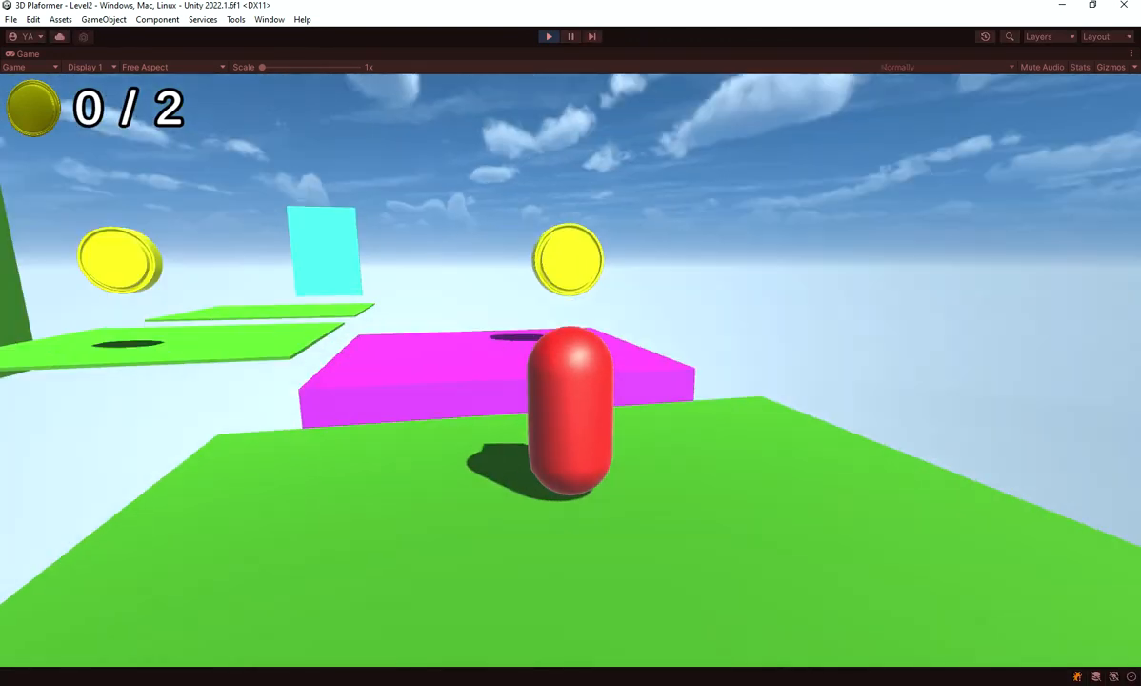
{"action": "key", "text": "w"}
{"action": "key", "text": "space"}
{"action": "key", "text": "w"}
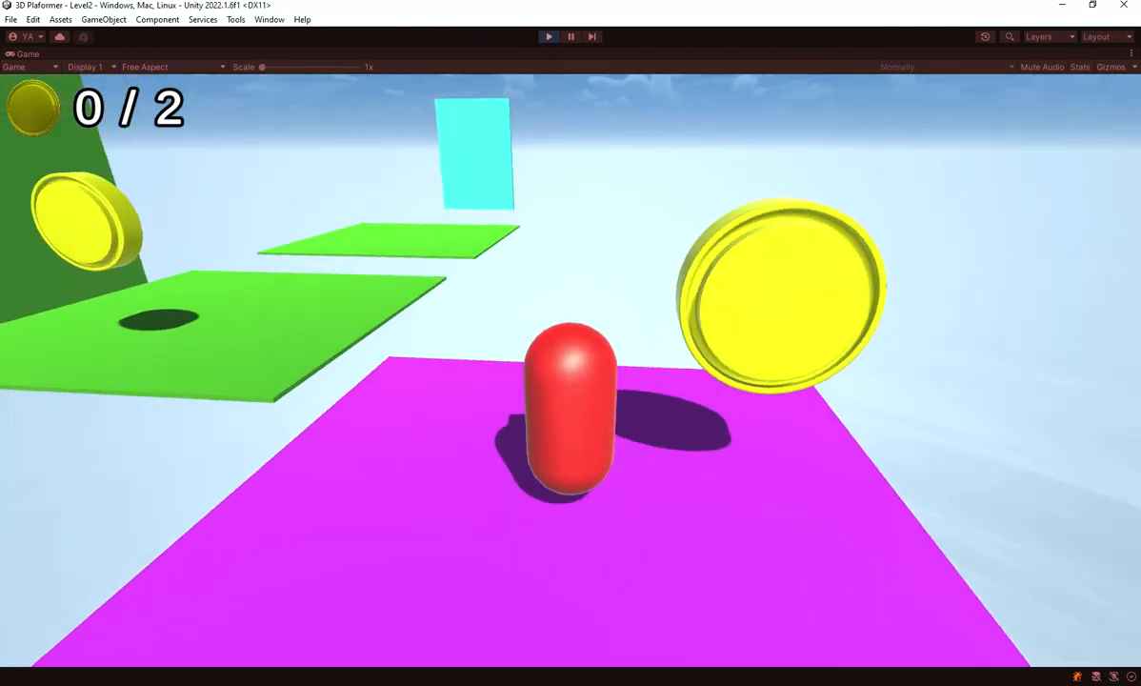
{"action": "key", "text": "space"}
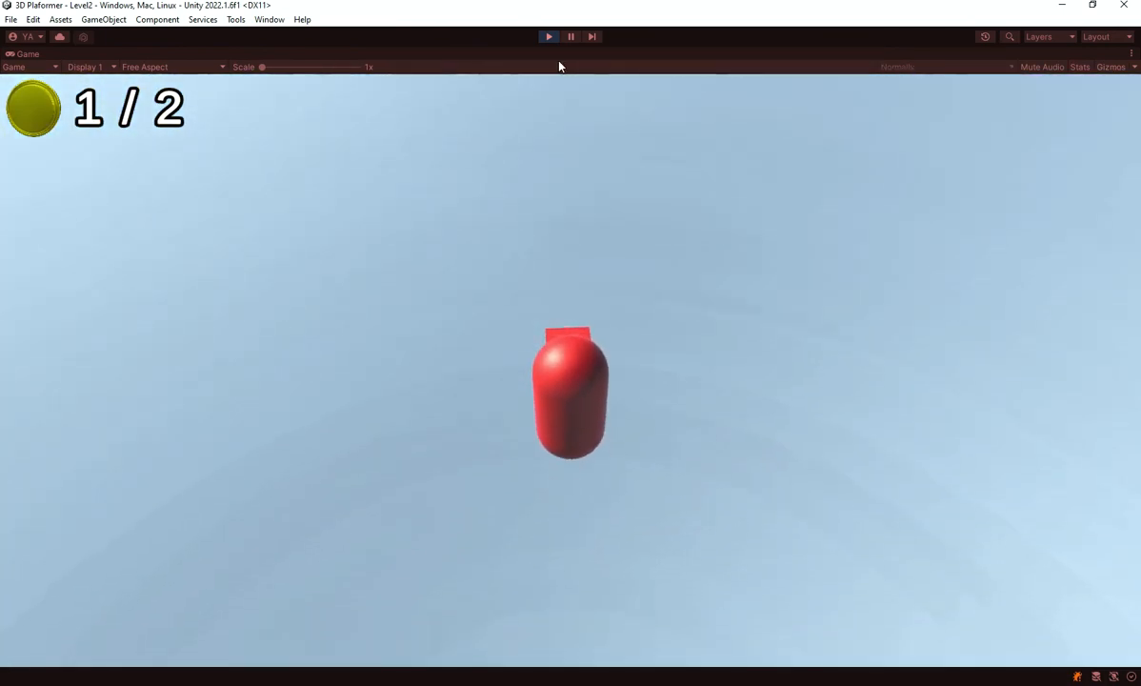
{"action": "left_click", "coordinate": [545, 36]}
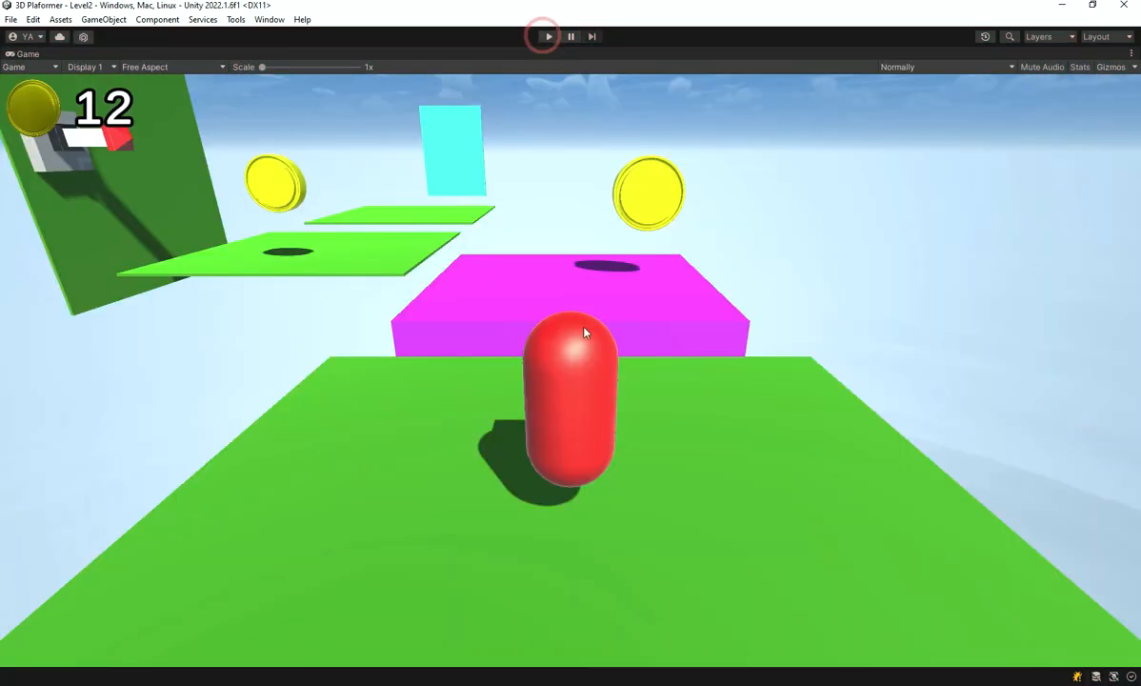
- Run the level again and move and jump the player around the platforms to check the trail on the launched rocket
{"action": "left_click", "coordinate": [546, 37]}
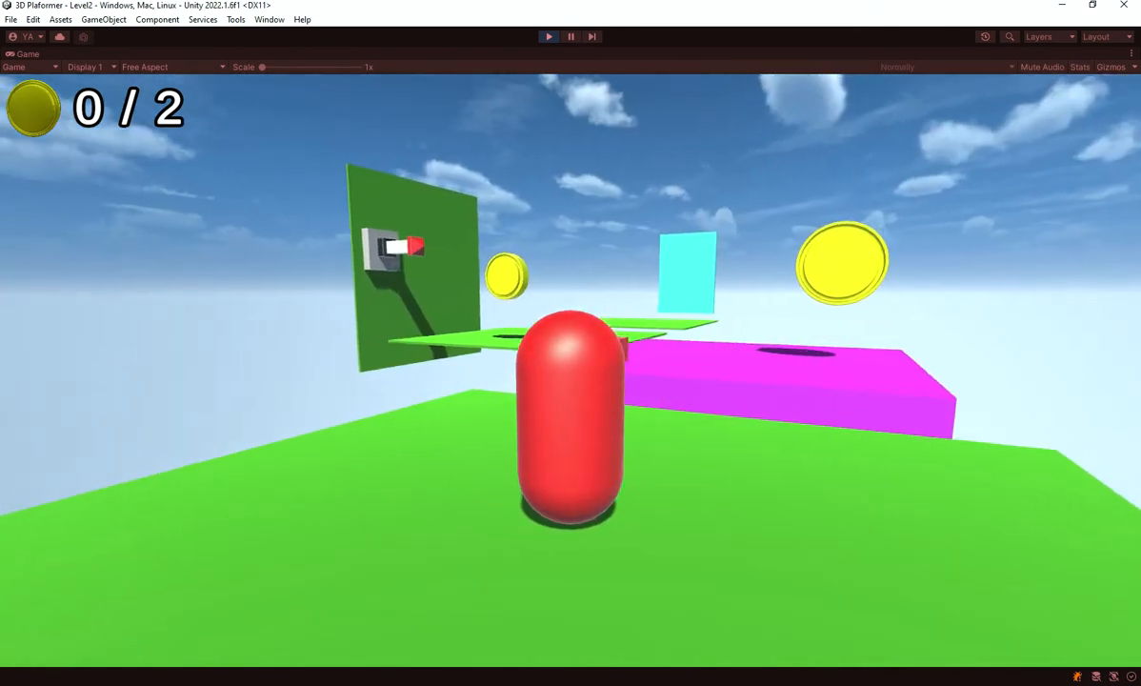
{"action": "key", "text": "w"}
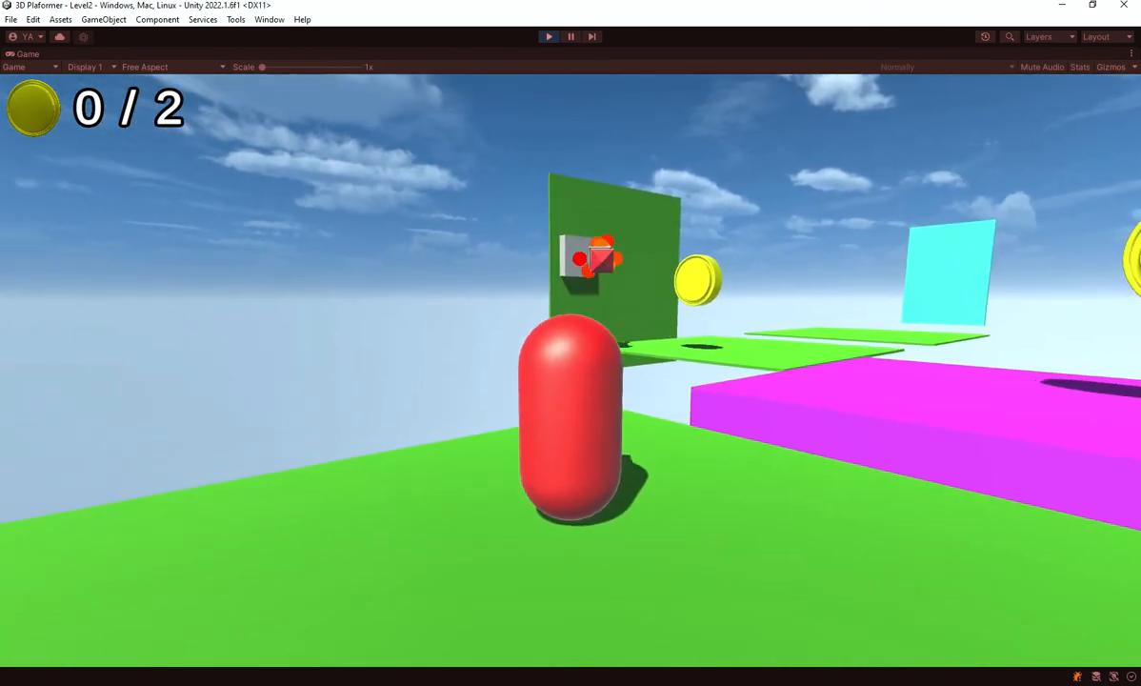
{"action": "key", "text": "w"}
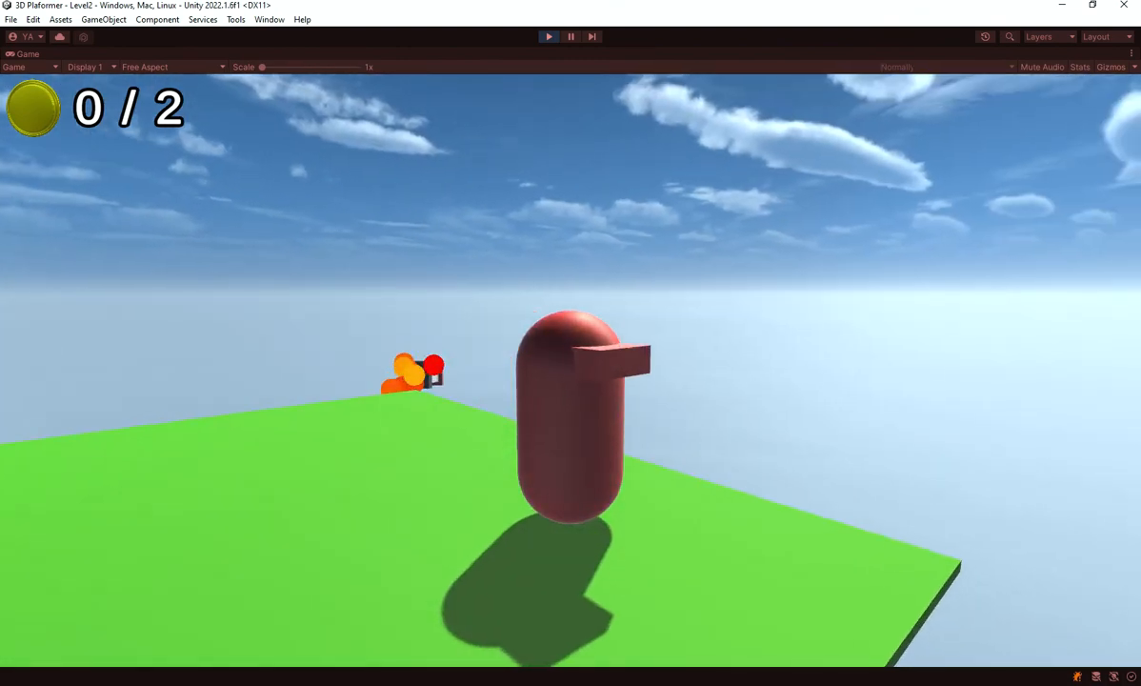
{"action": "key", "text": "w"}
{"action": "key", "text": "space"}
{"action": "key", "text": "w"}
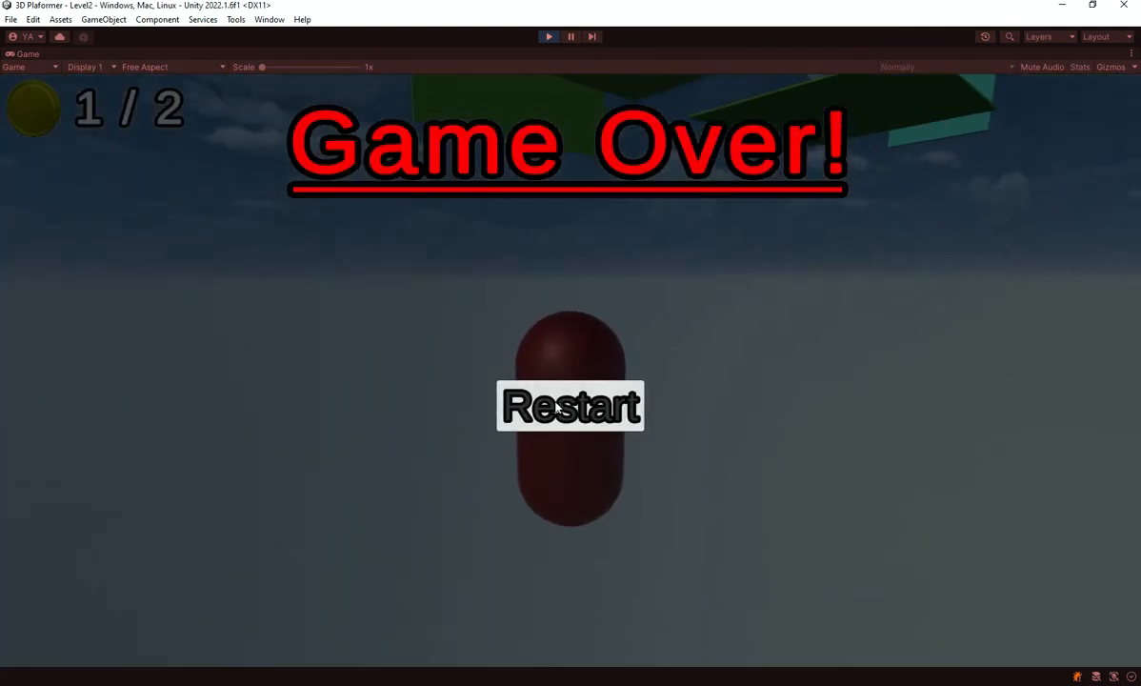
- Restart the level from the Game Over screen and move the player forward from the starting platform
{"action": "left_click", "coordinate": [558, 409]}
{"action": "key", "text": "w"}
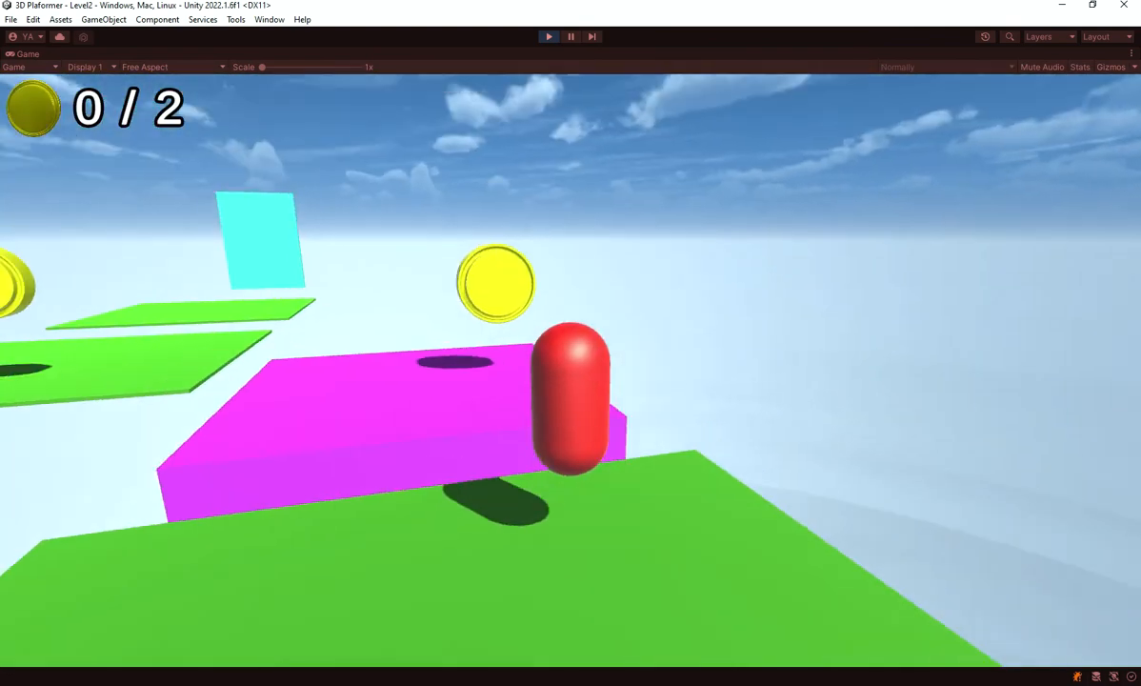
{"action": "key", "text": "w"}
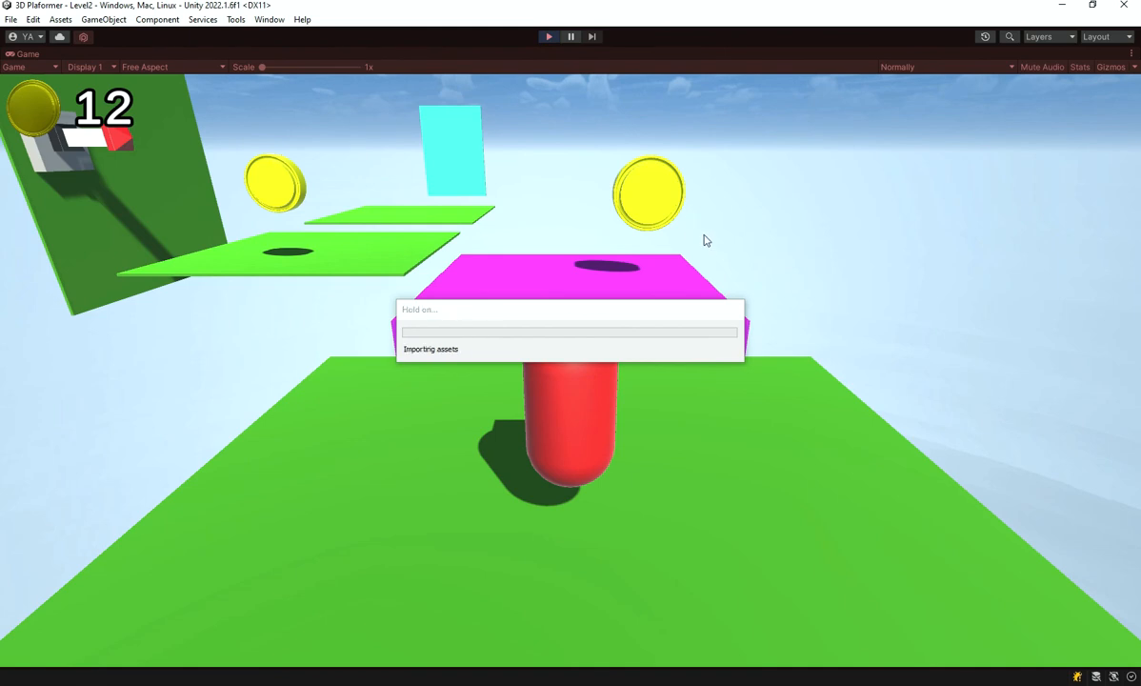
- Play-test the level in a fresh run, steering the player around the starting platform to check the pursuing rocket's fiery trail
{"action": "key", "text": "w"}
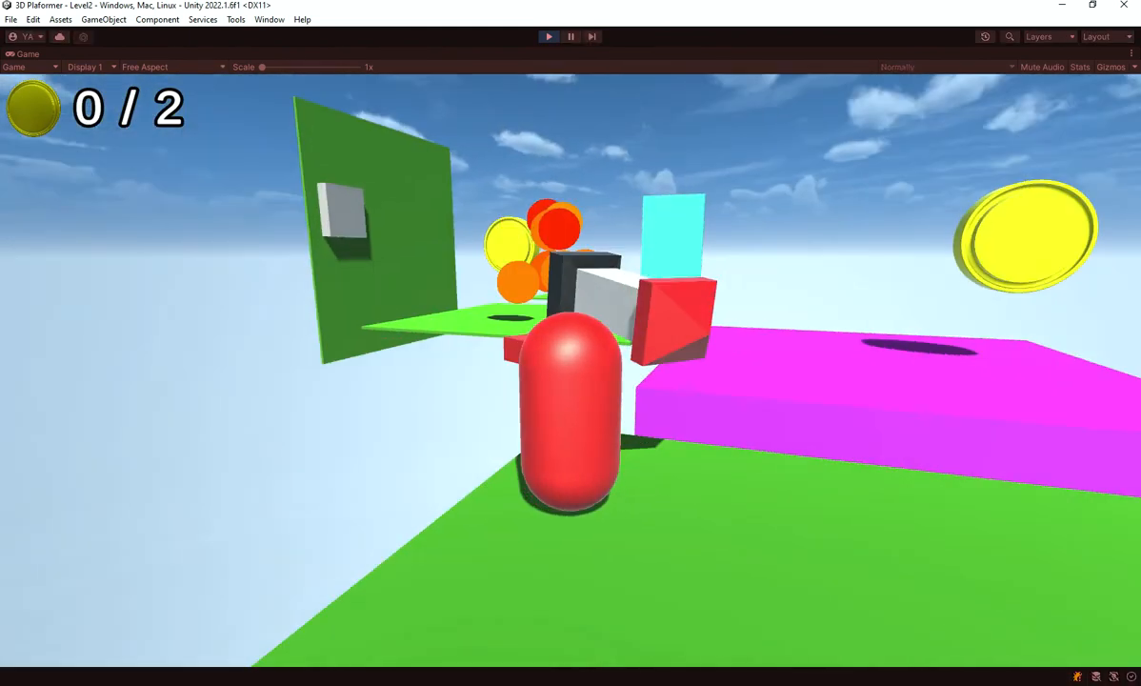
{"action": "key", "text": "s"}
{"action": "key", "text": "d"}
{"action": "key", "text": "w"}
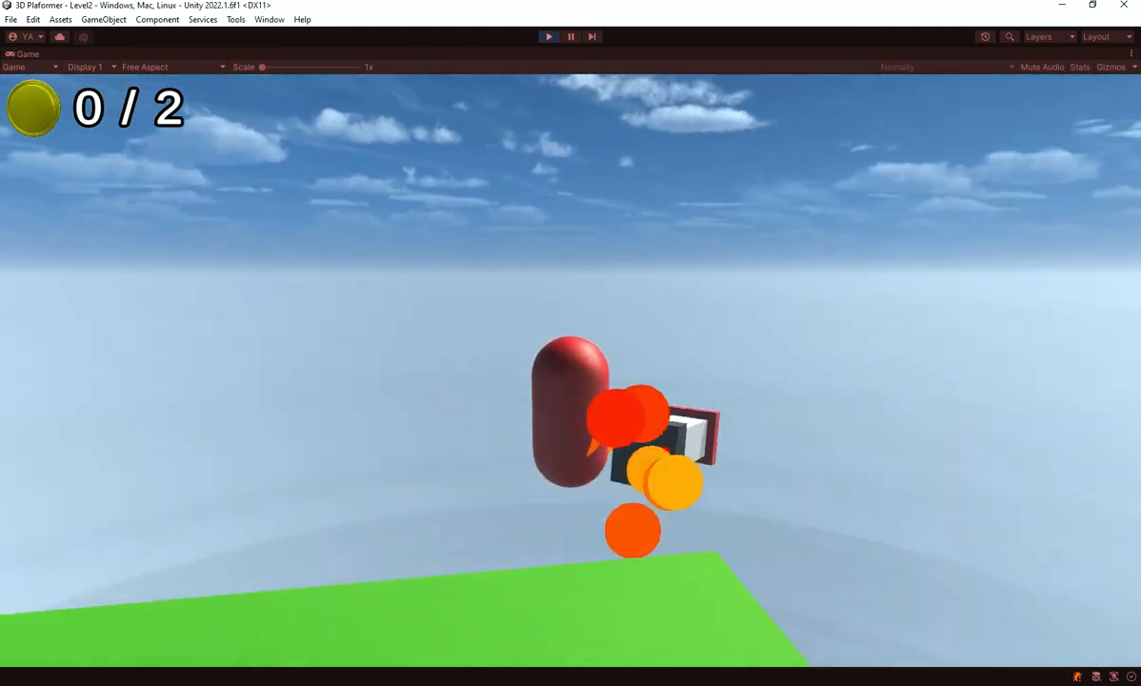